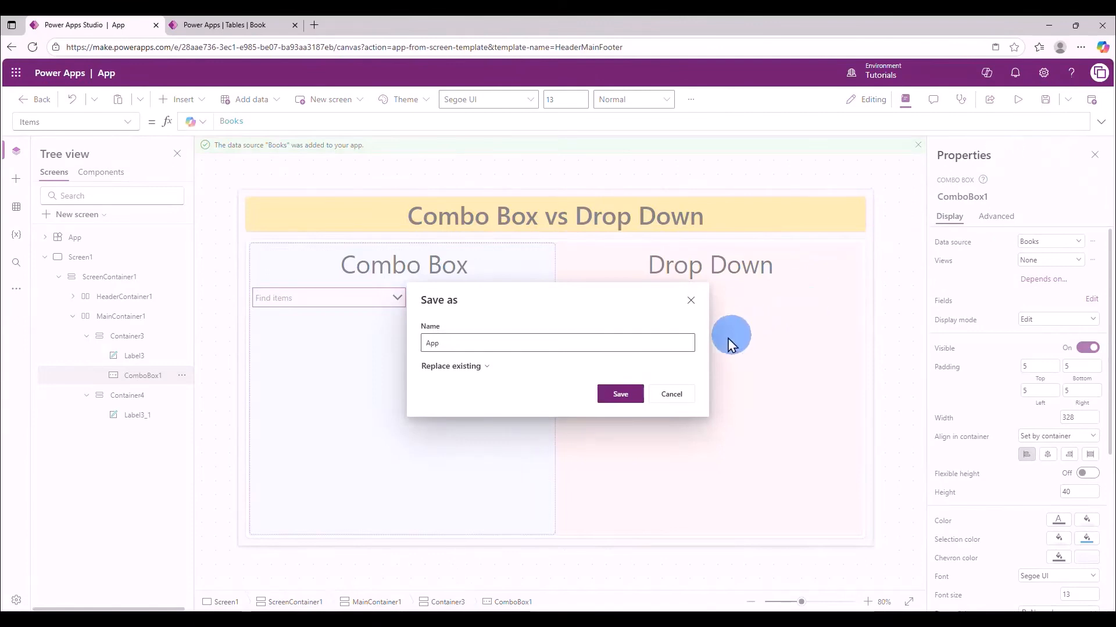
Save the app as ComboBoxVsDropDown and preview the combo box's list of book titles
click(630, 394)
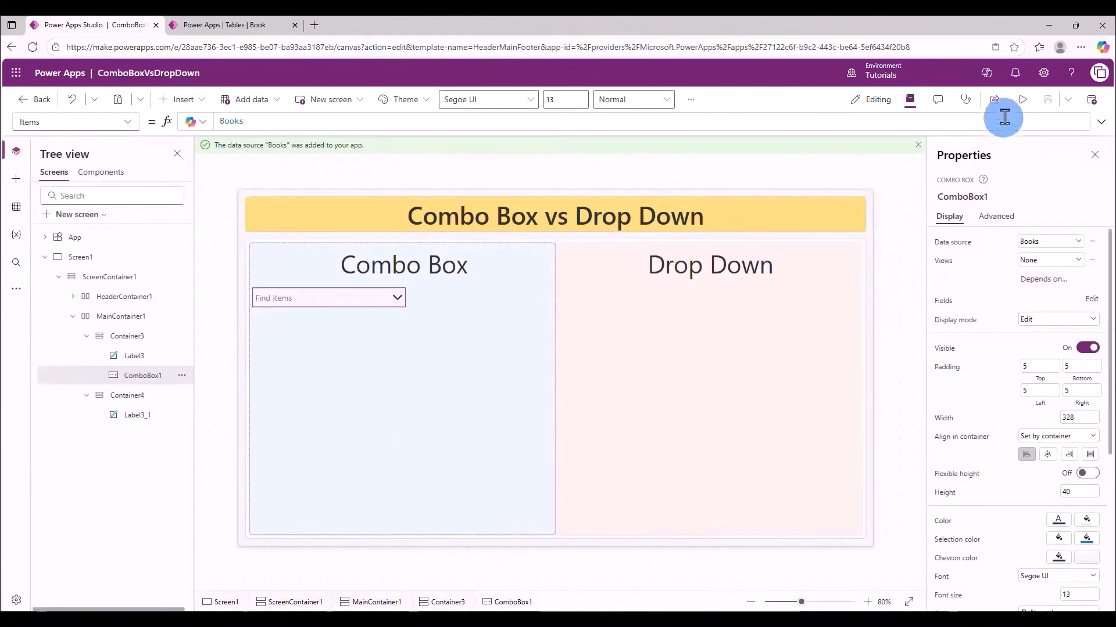
click(1022, 99)
click(175, 260)
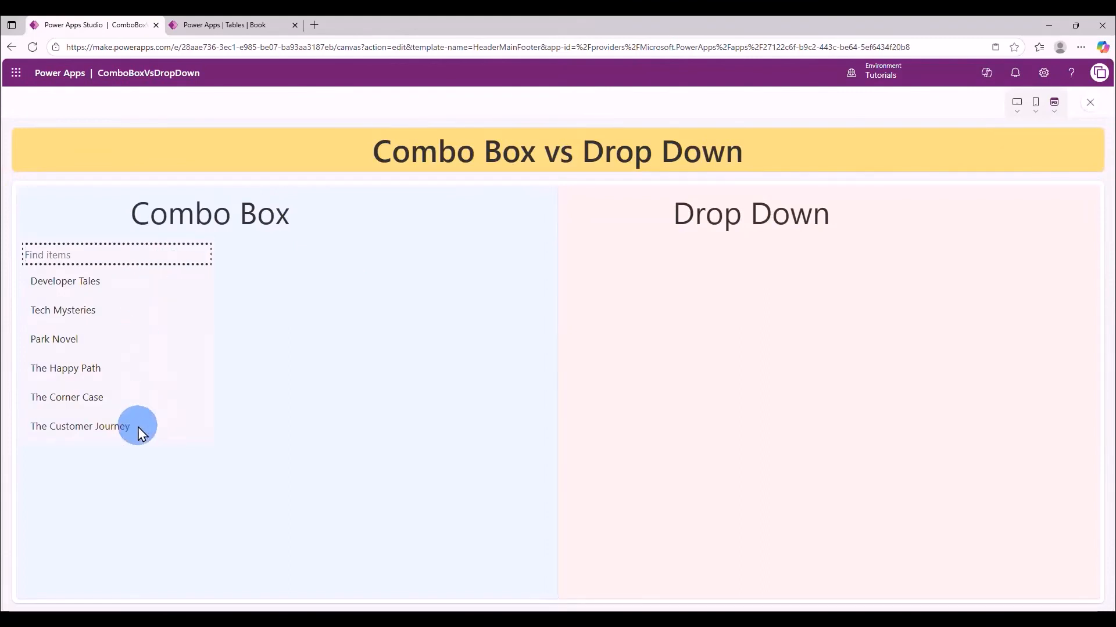
key(Escape)
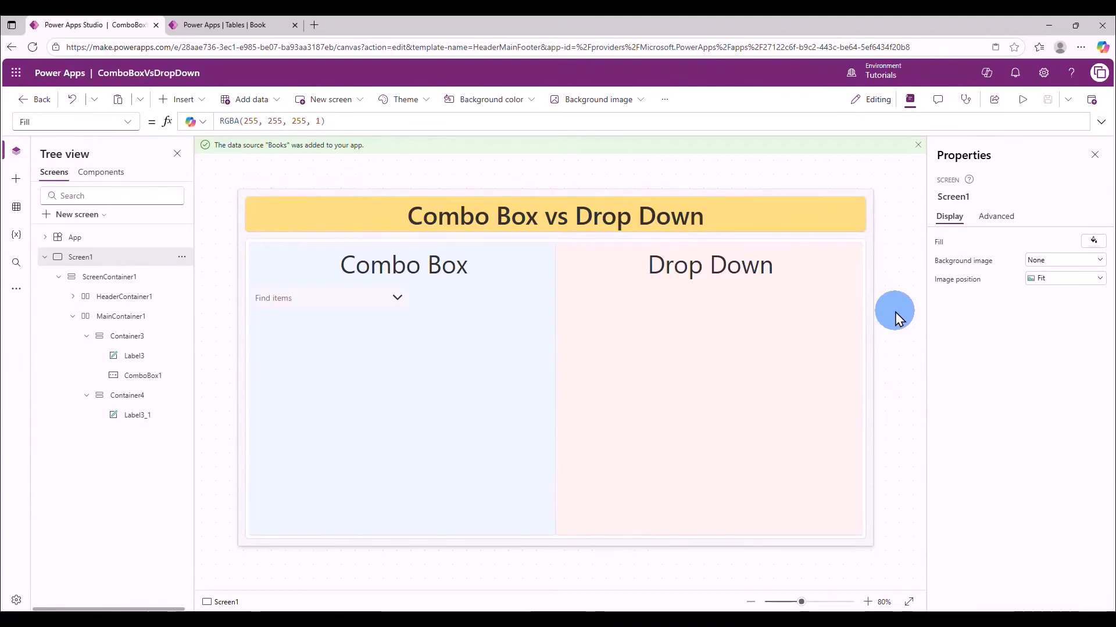
Insert a Drop down control into the container under the Drop Down heading
click(762, 352)
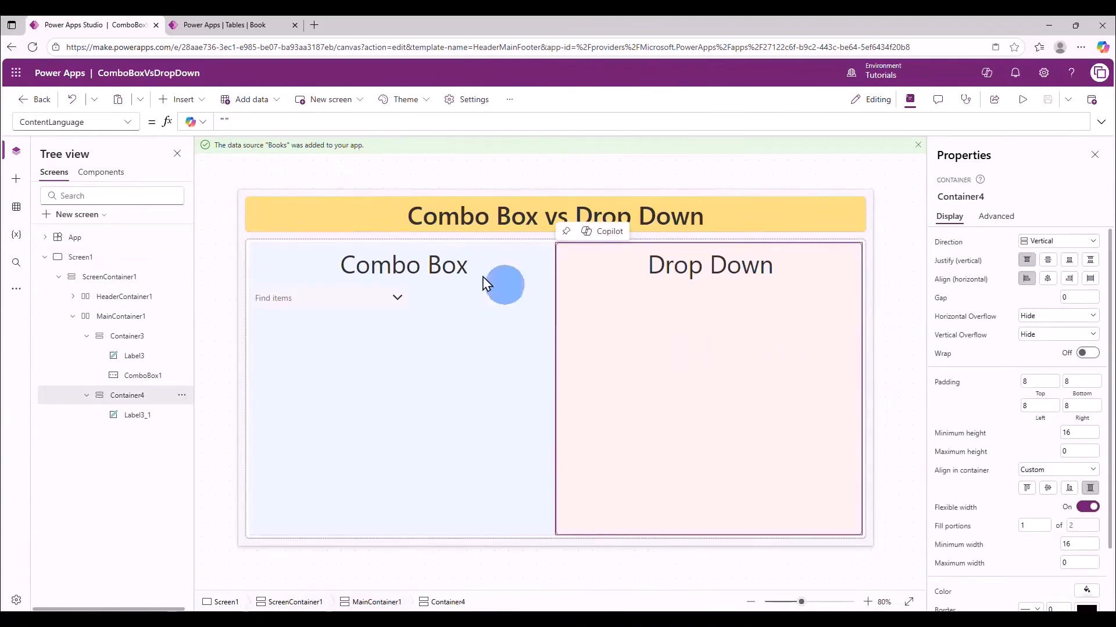
click(195, 104)
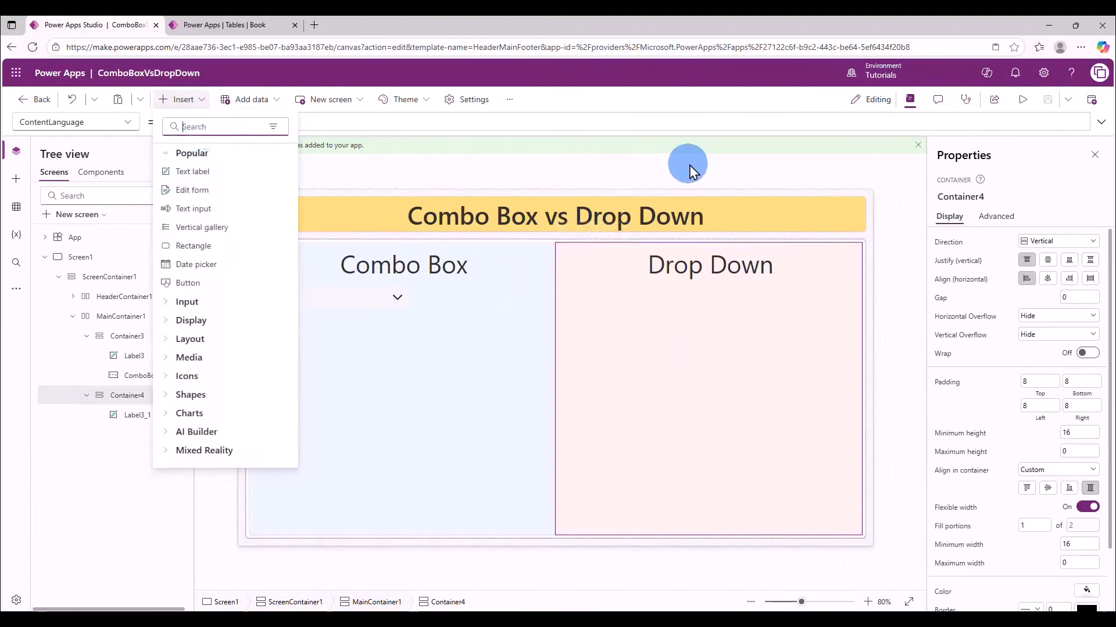
text(drop down)
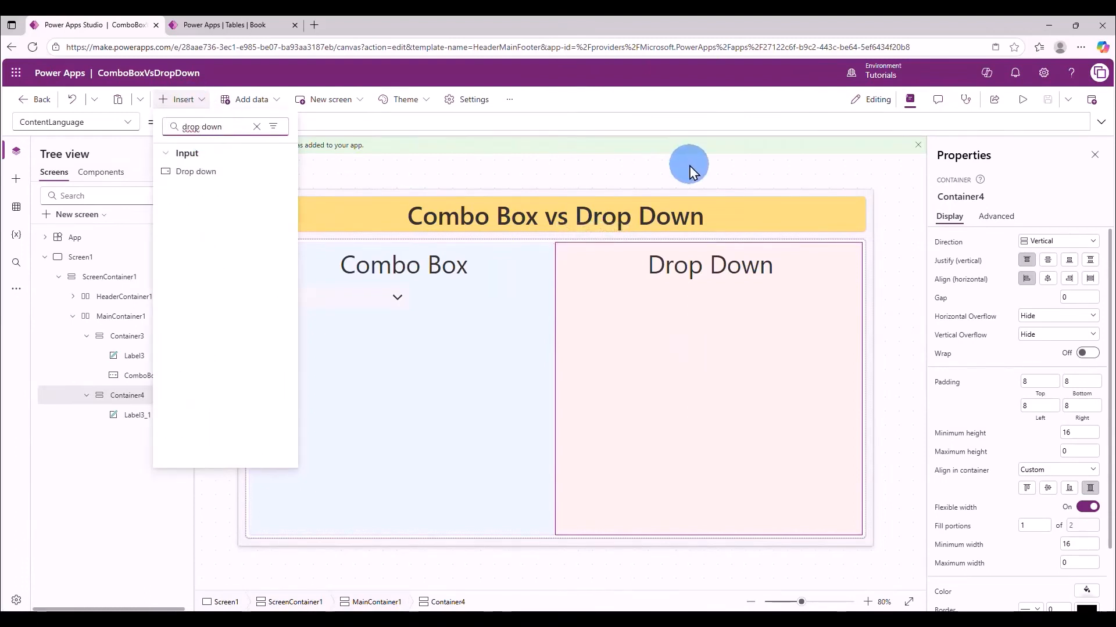
click(282, 170)
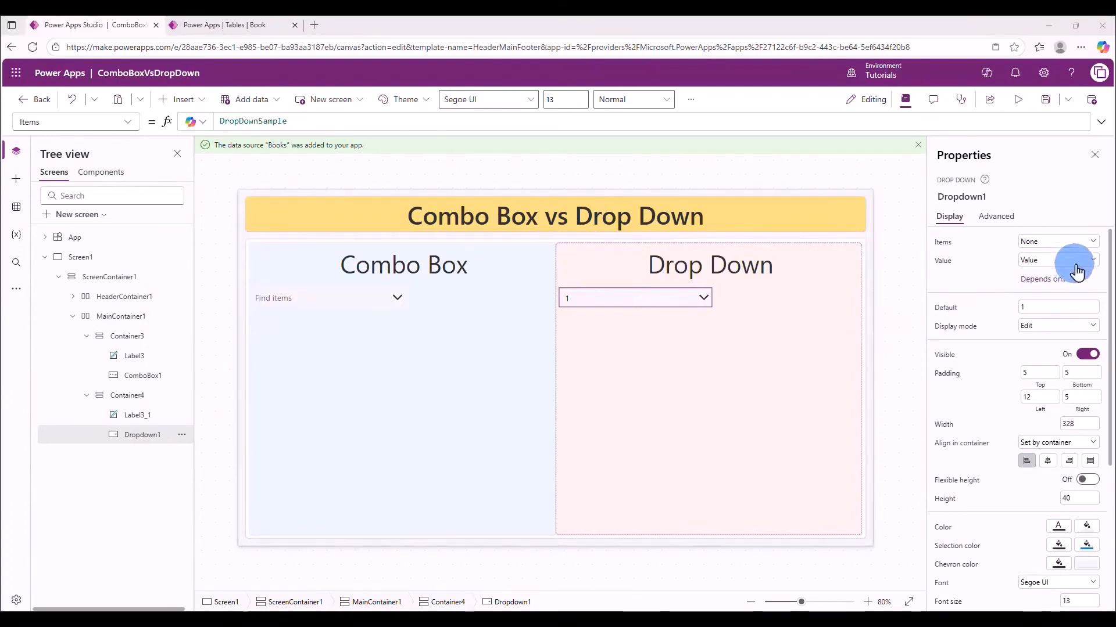
Bind the drop down's items to the Books table and set its displayed value to Title
click(1092, 243)
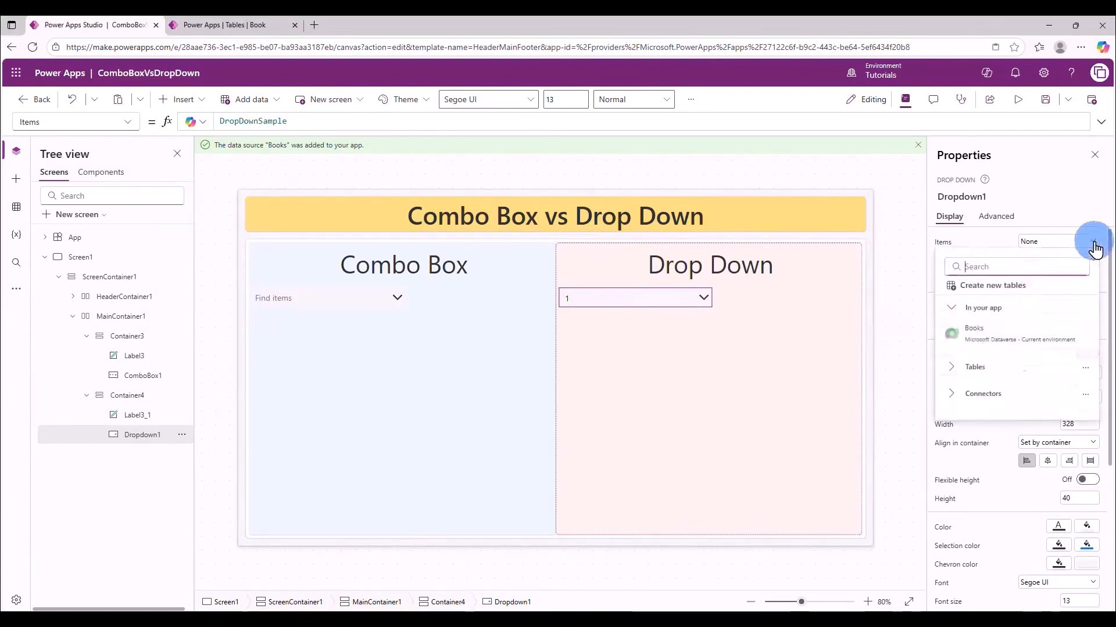
click(988, 334)
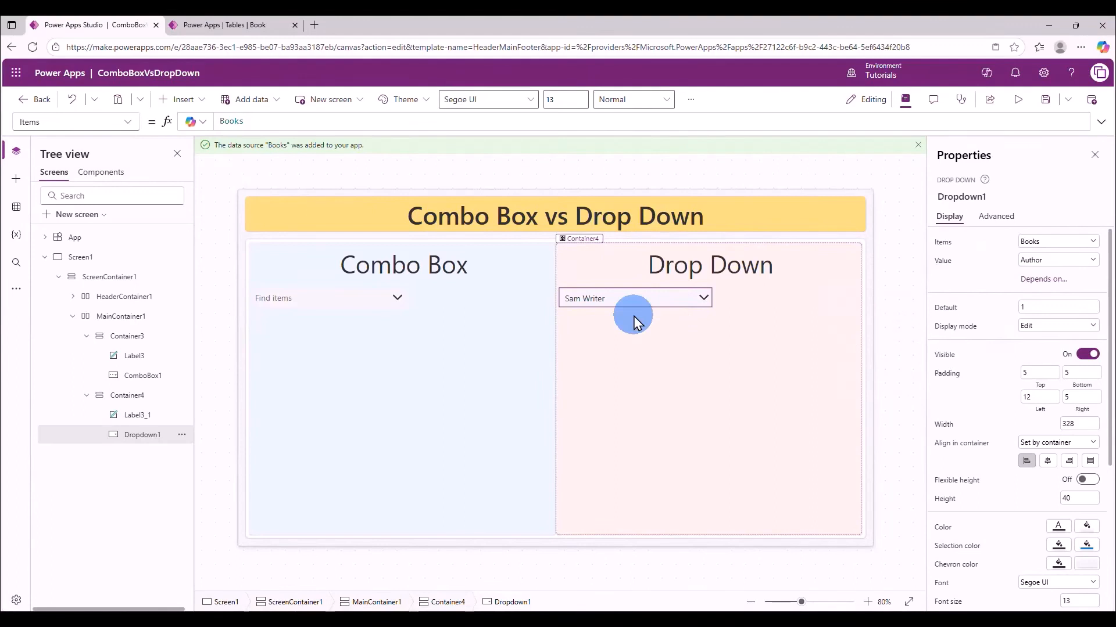
click(1093, 261)
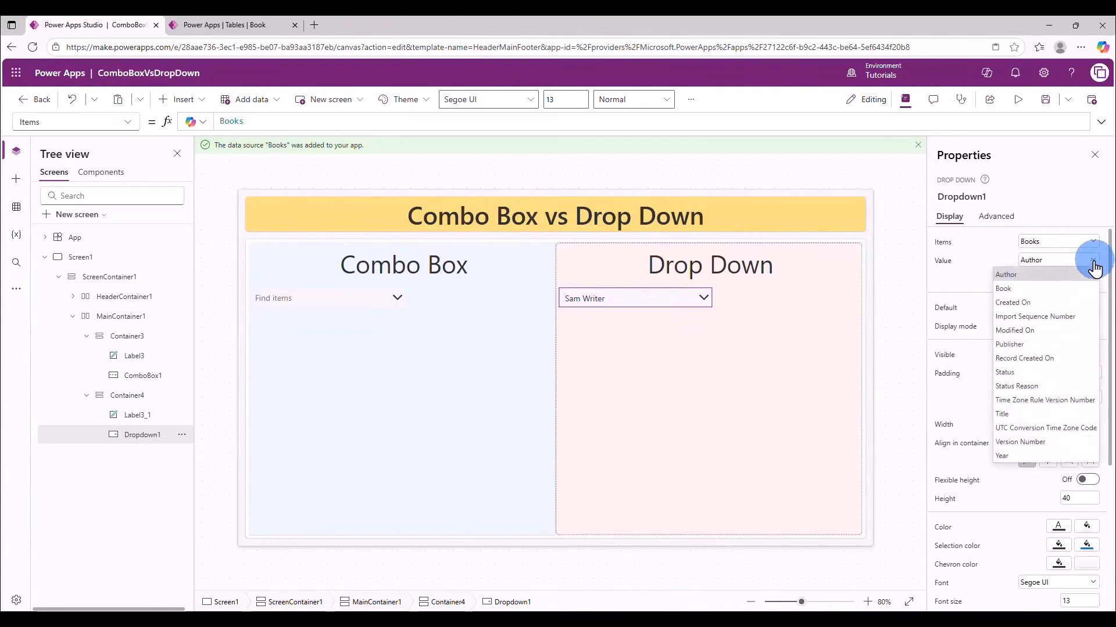
click(1014, 413)
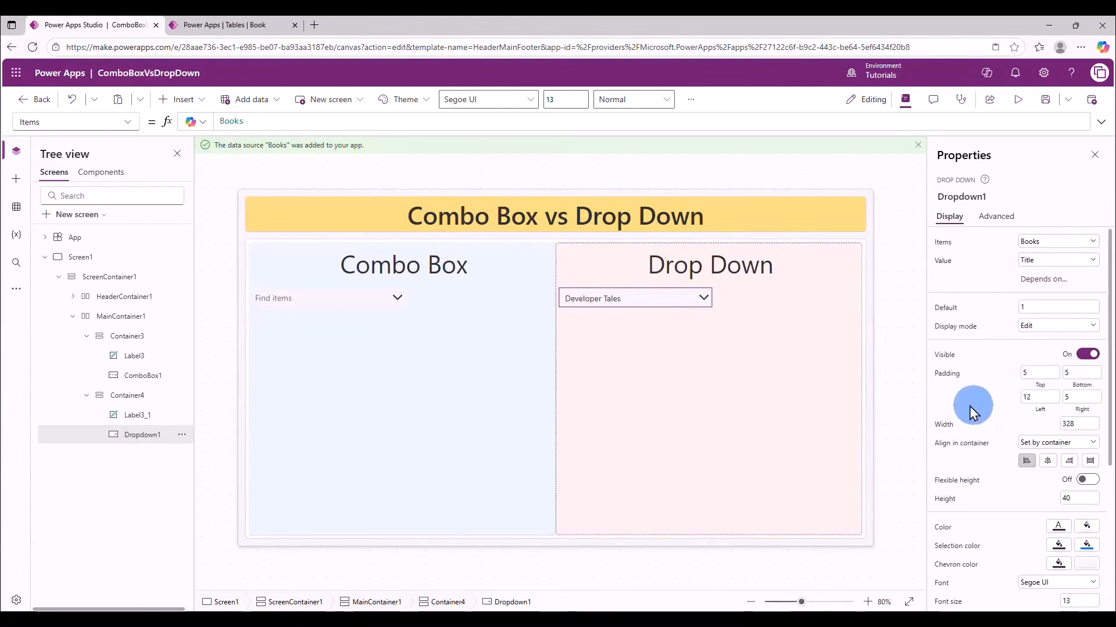
Preview the app to check the titles listed in the drop down
click(1017, 99)
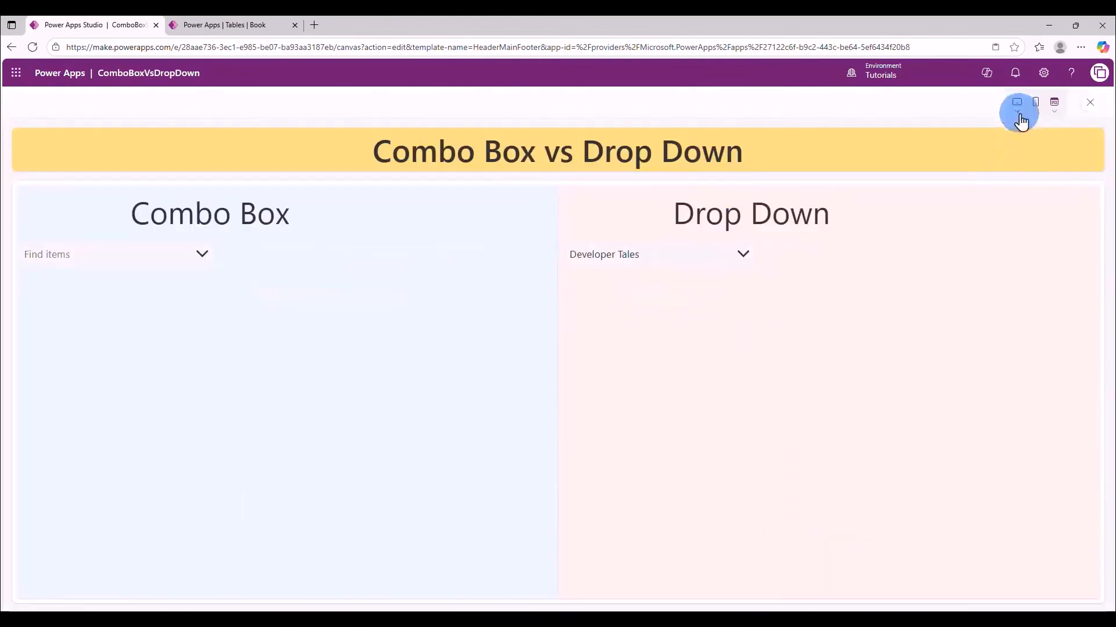
click(731, 256)
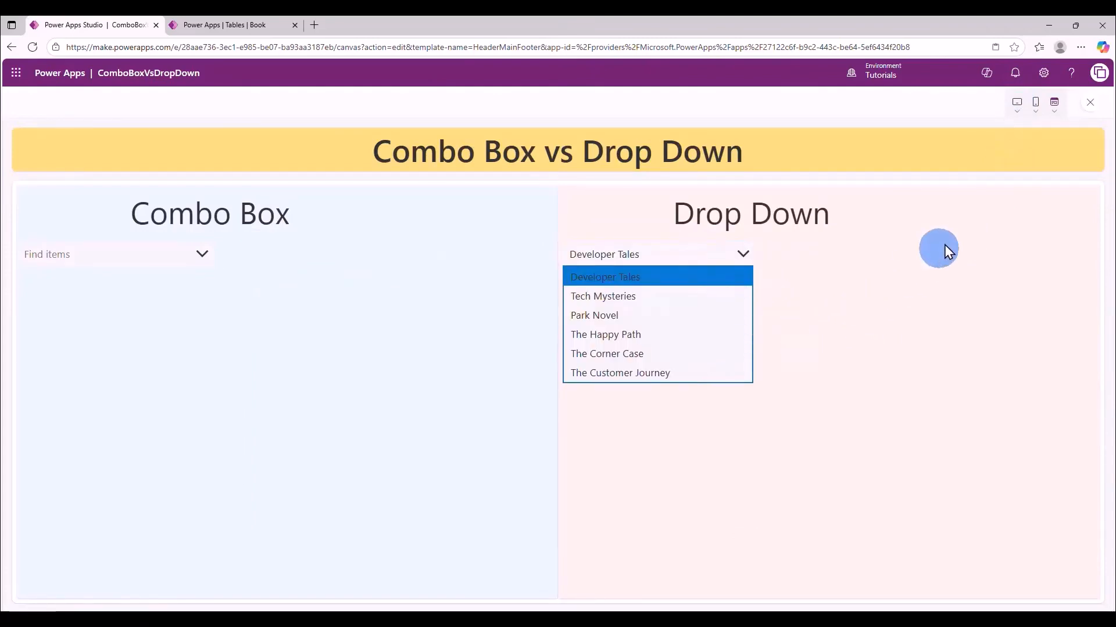
key(Escape)
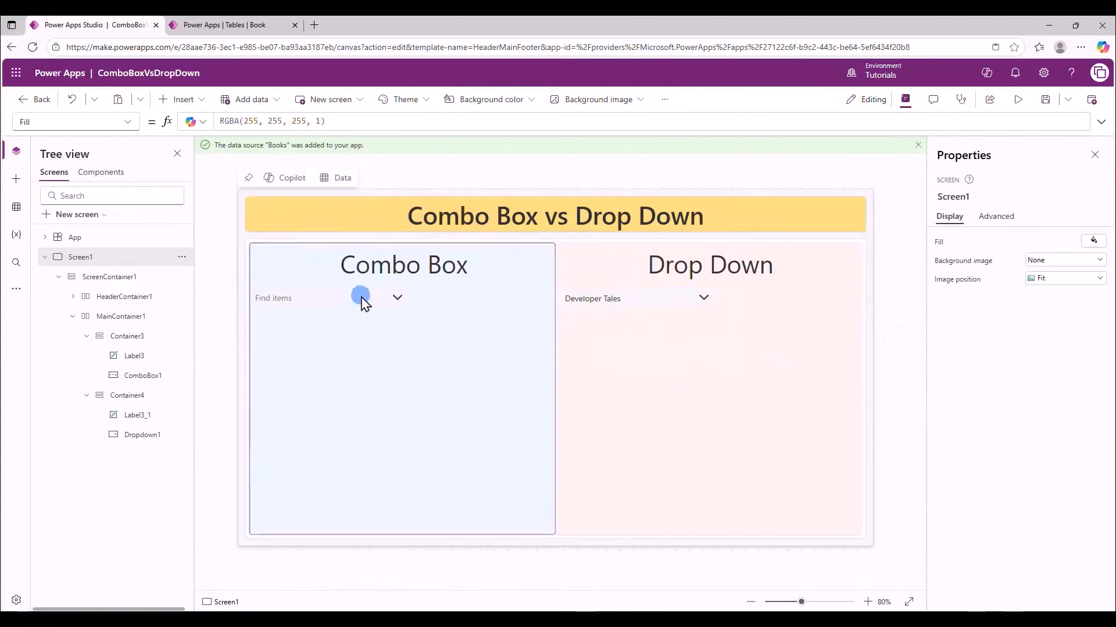
Set the combo box's font size to 25 and its height to 70
click(361, 297)
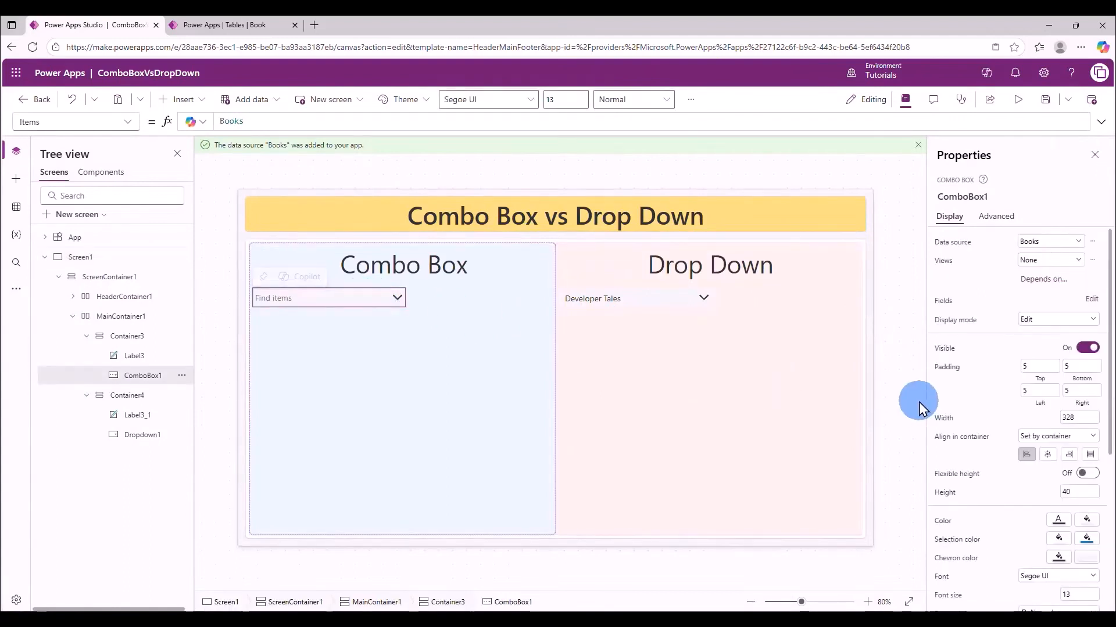
click(1075, 596)
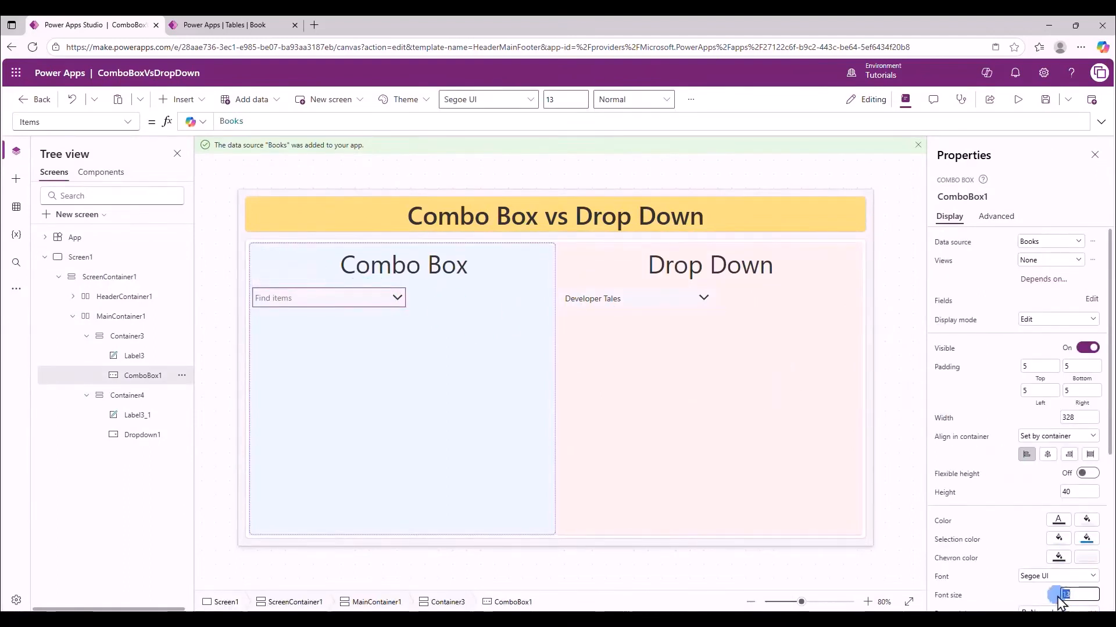
text(25)
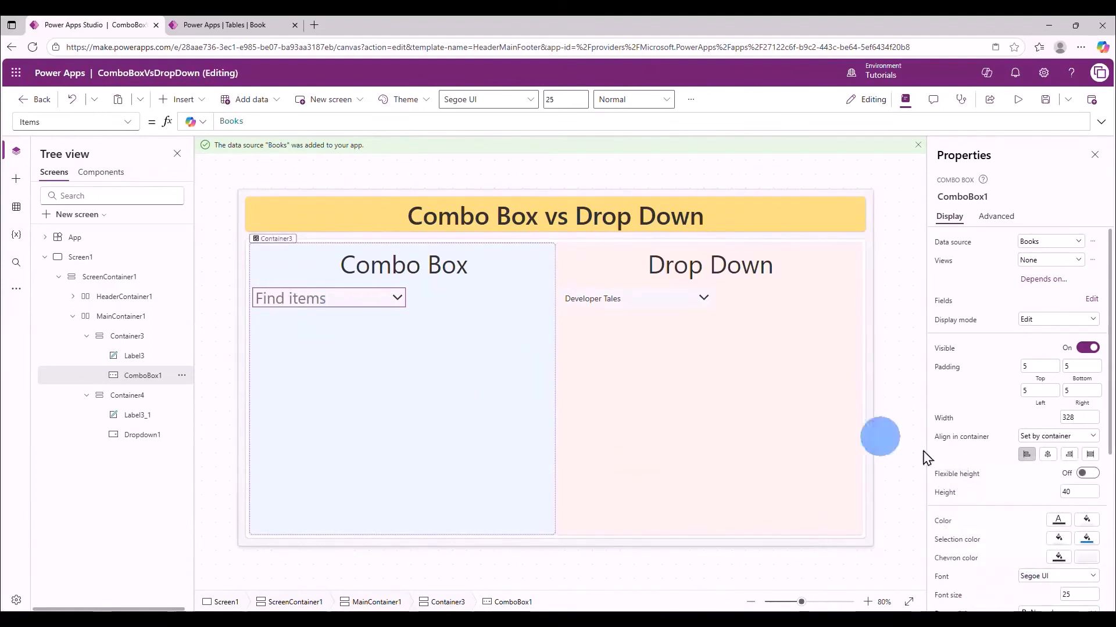
scroll(987, 528, down, 3)
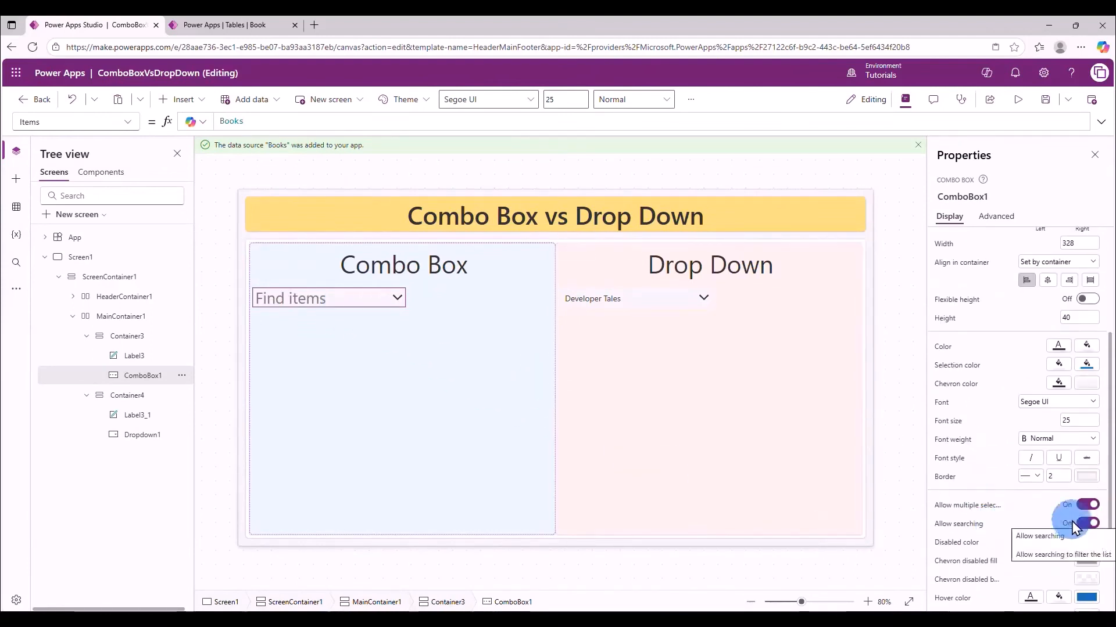
double_click(1076, 317)
text(70)
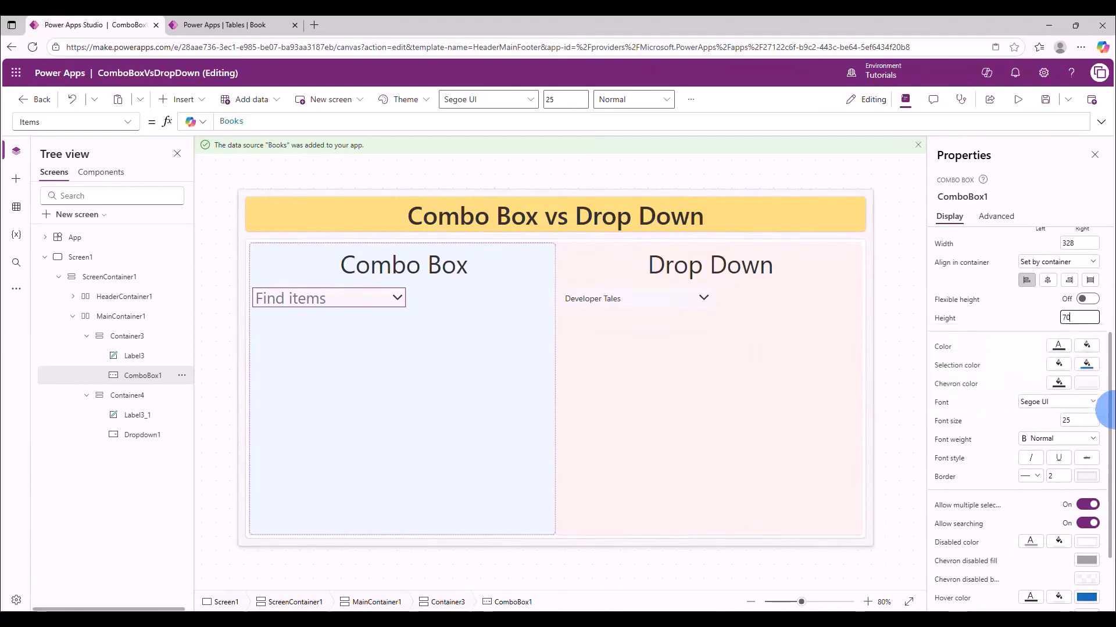
click(959, 336)
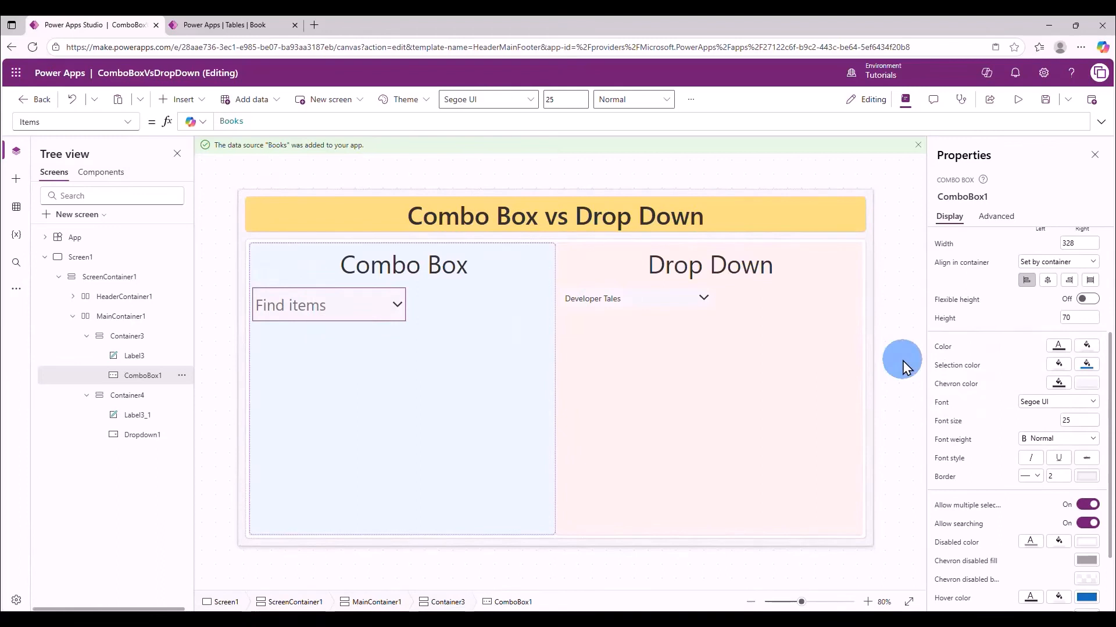
Give the combo box pink text and a light green selection text color, and preview its list
click(1060, 348)
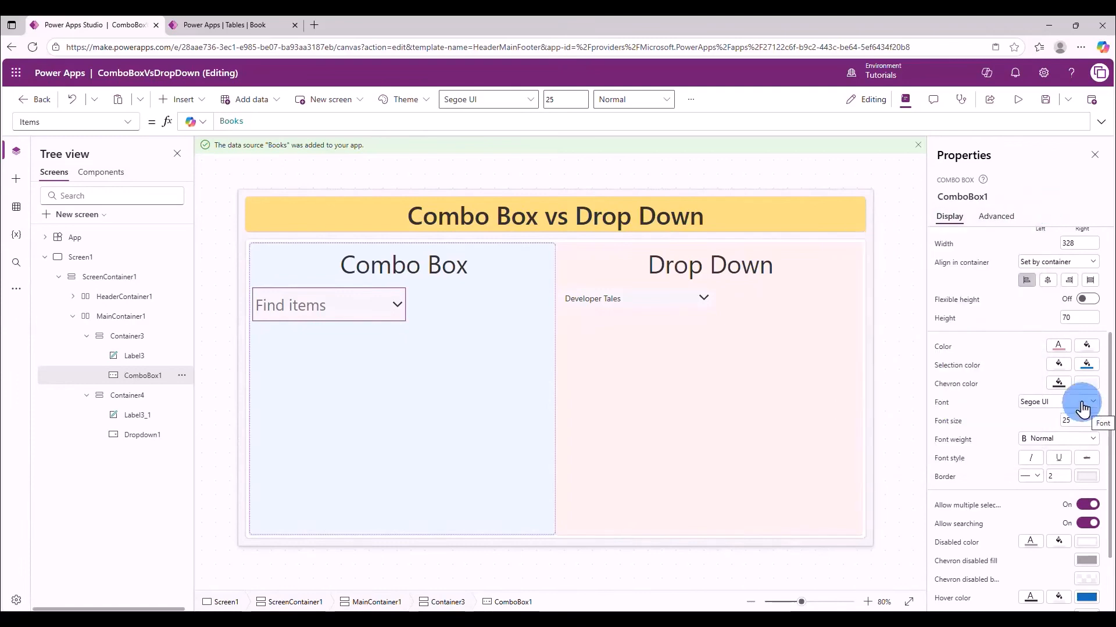
click(1057, 365)
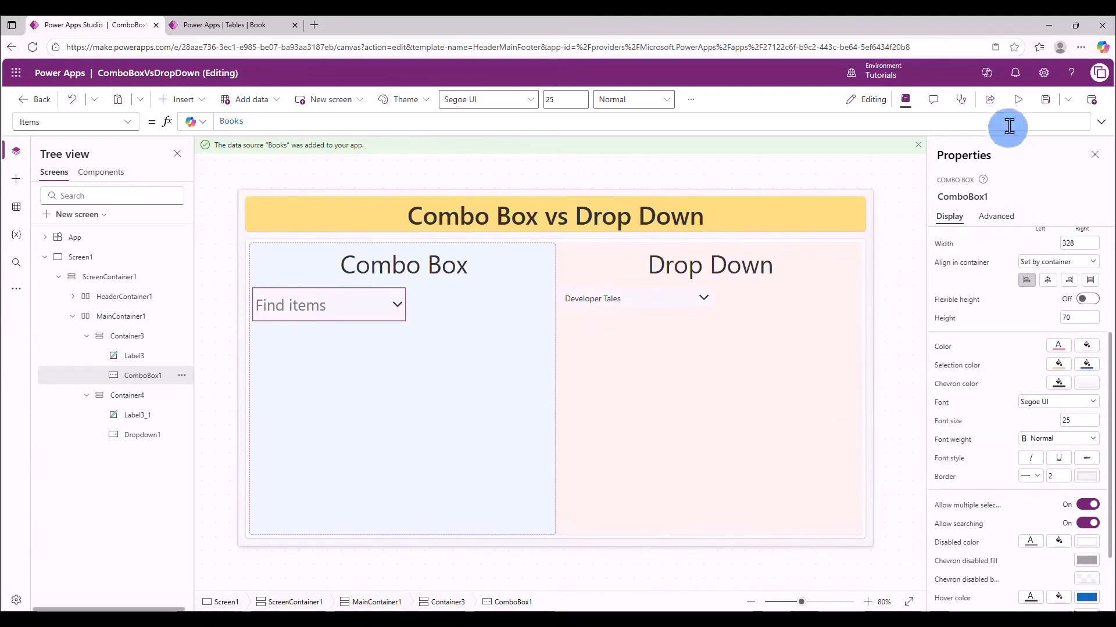
click(1017, 99)
click(180, 281)
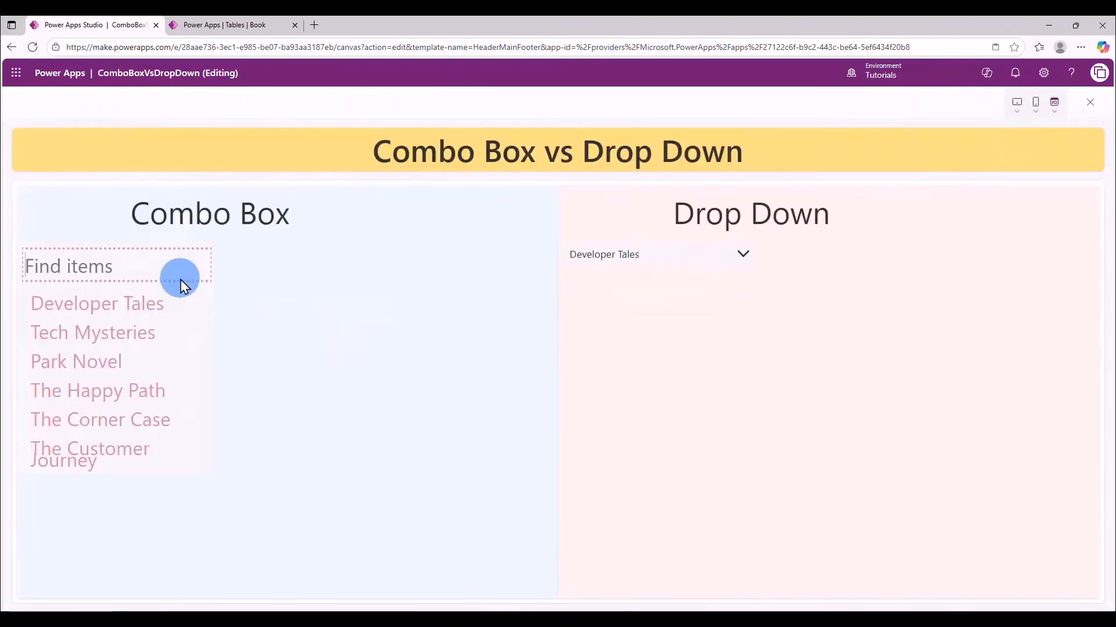
key(Escape)
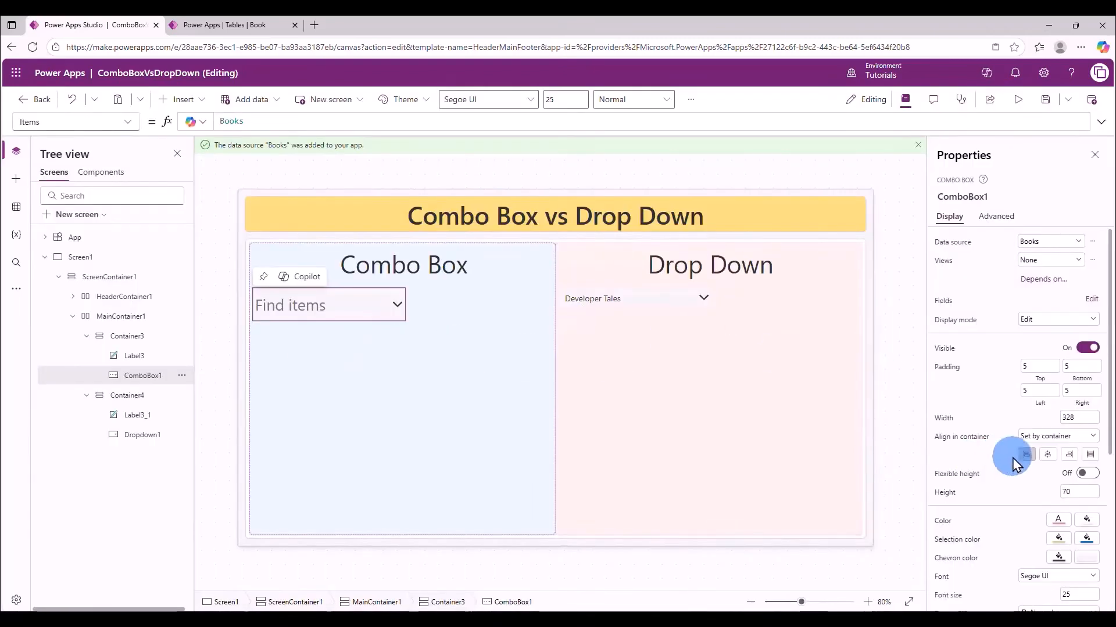
Widen the combo box to 400
scroll(1005, 462, down, 2)
scroll(1005, 462, down, 4)
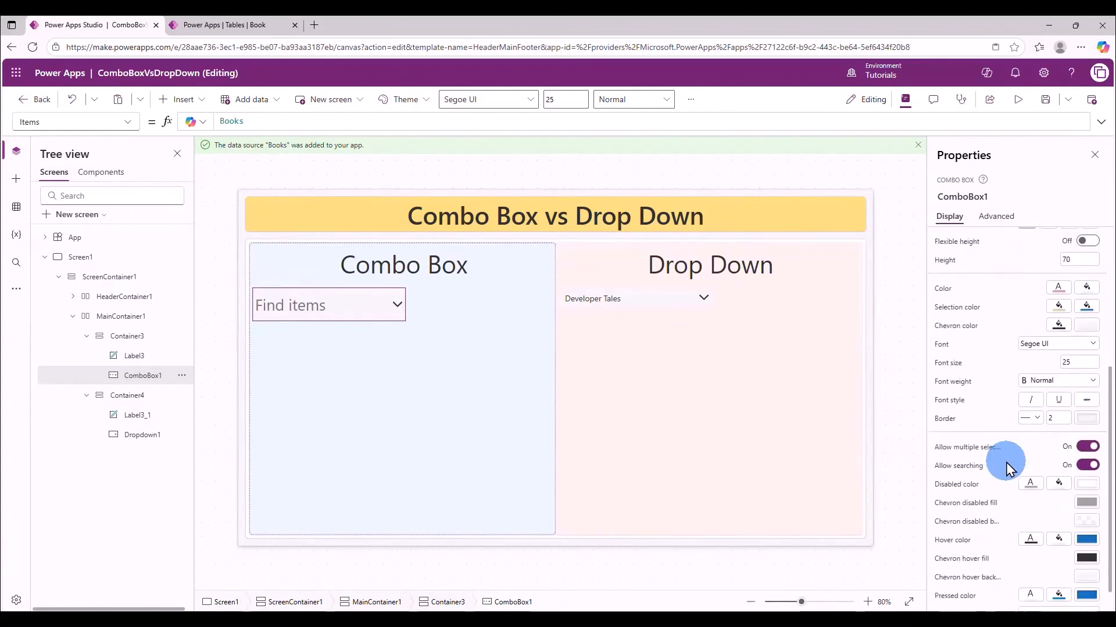
click(891, 358)
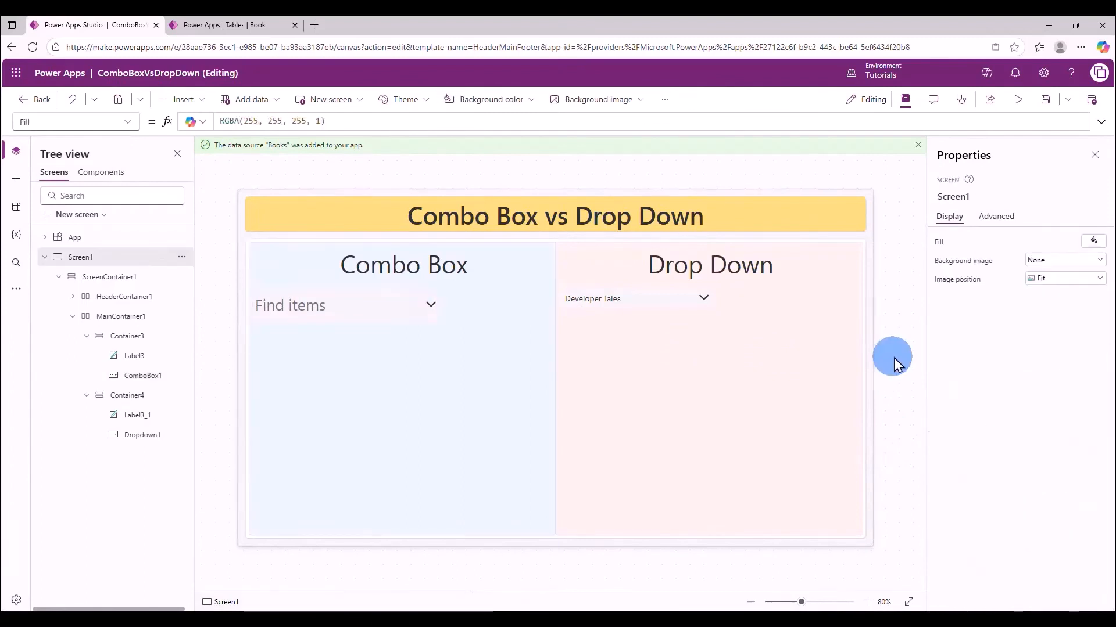
Preview the app and select Tech Mysteries in the combo box to check the selection styling
click(1017, 100)
click(211, 276)
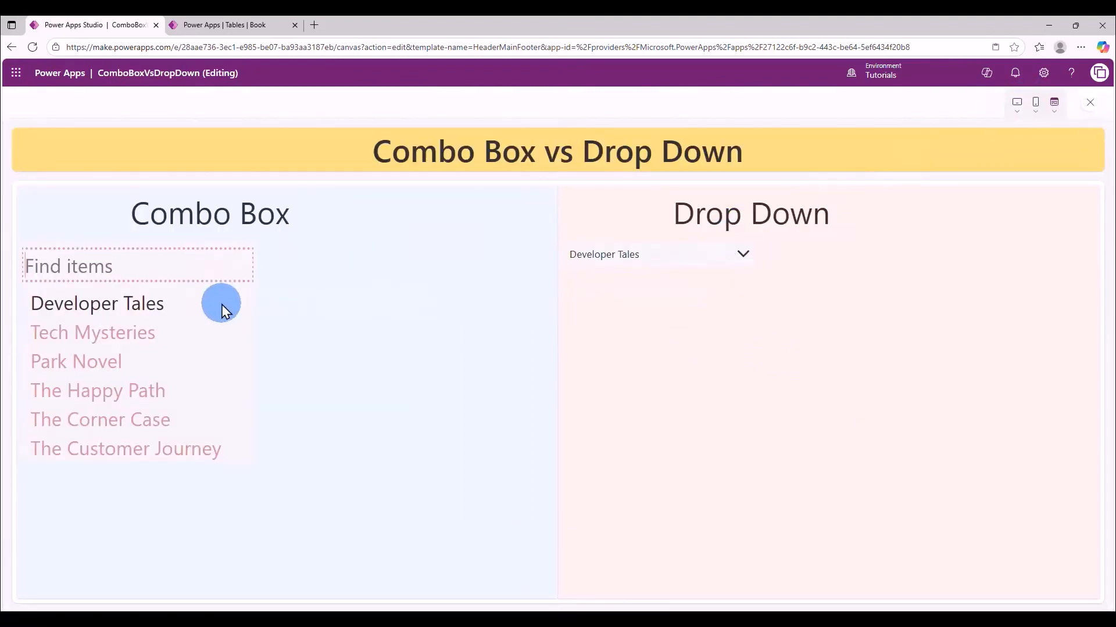
click(159, 334)
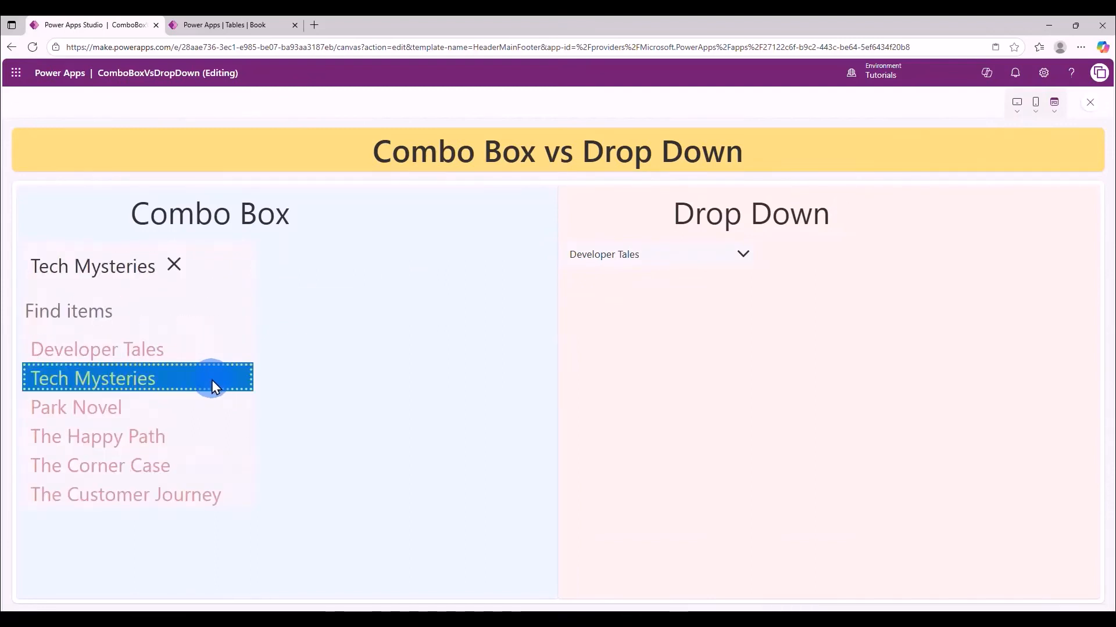
key(Escape)
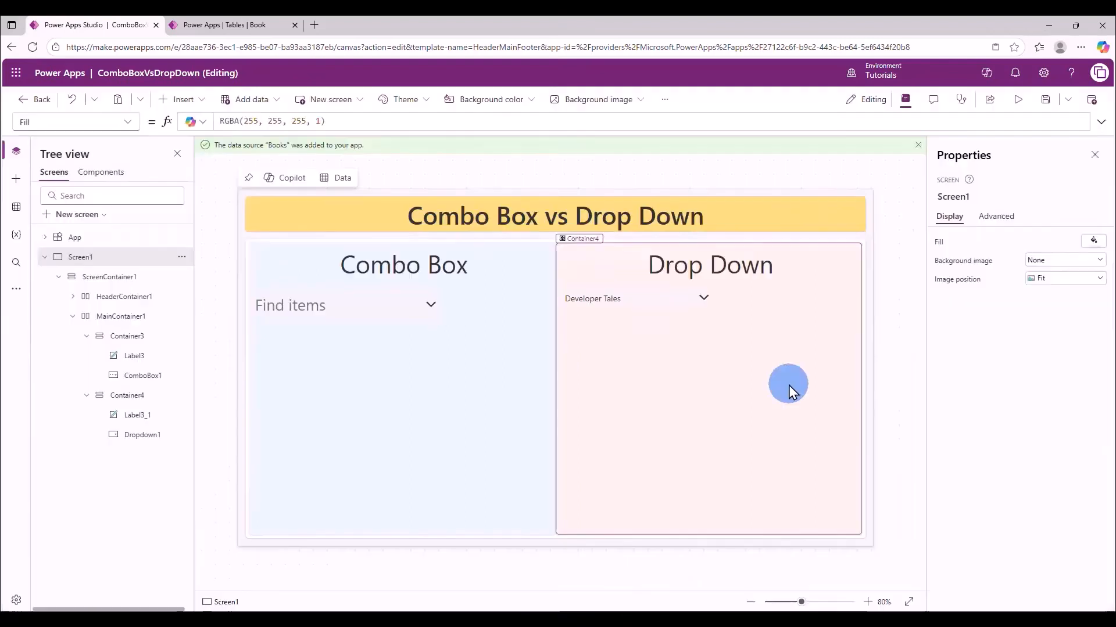
Set the drop down's height to 70, font size to 25 and width to 400
click(644, 299)
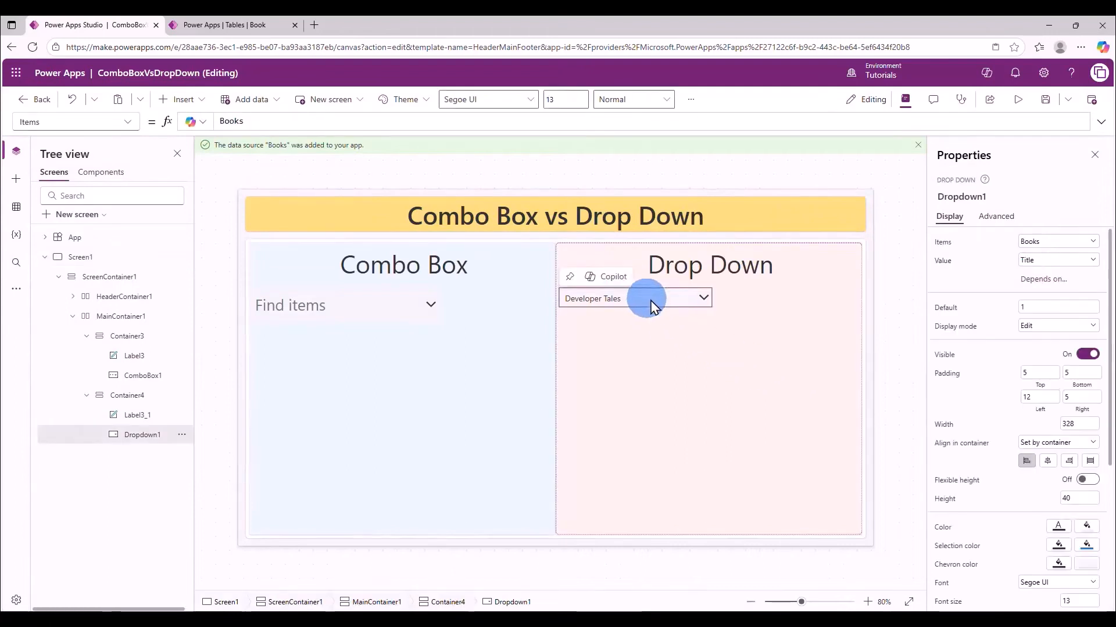
click(1091, 500)
text(7)
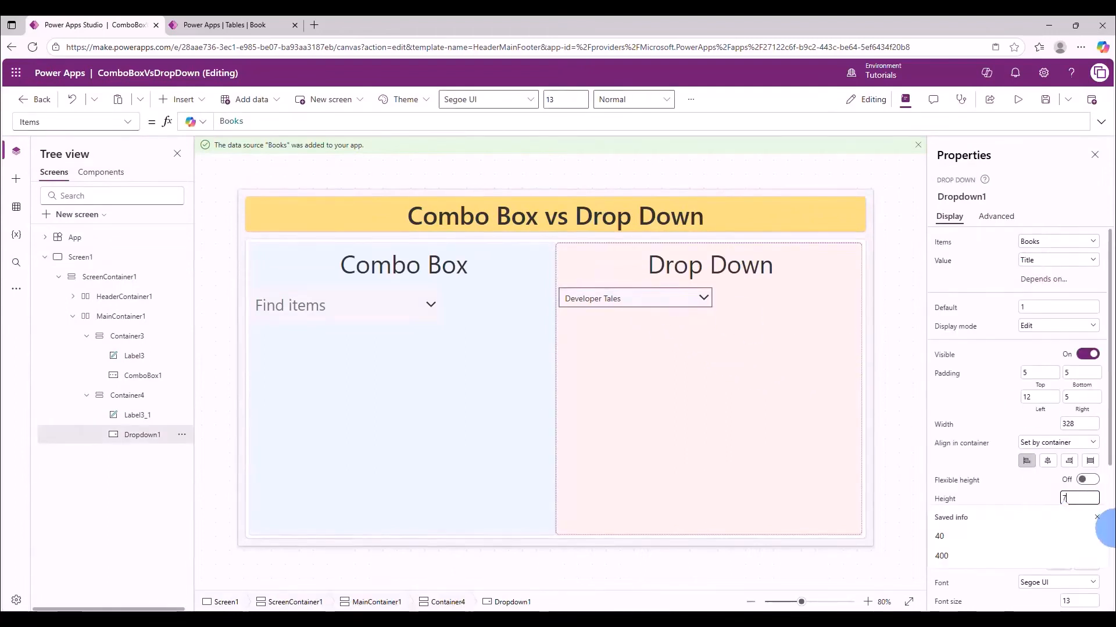
text(0)
drag(1083, 602, 1047, 603)
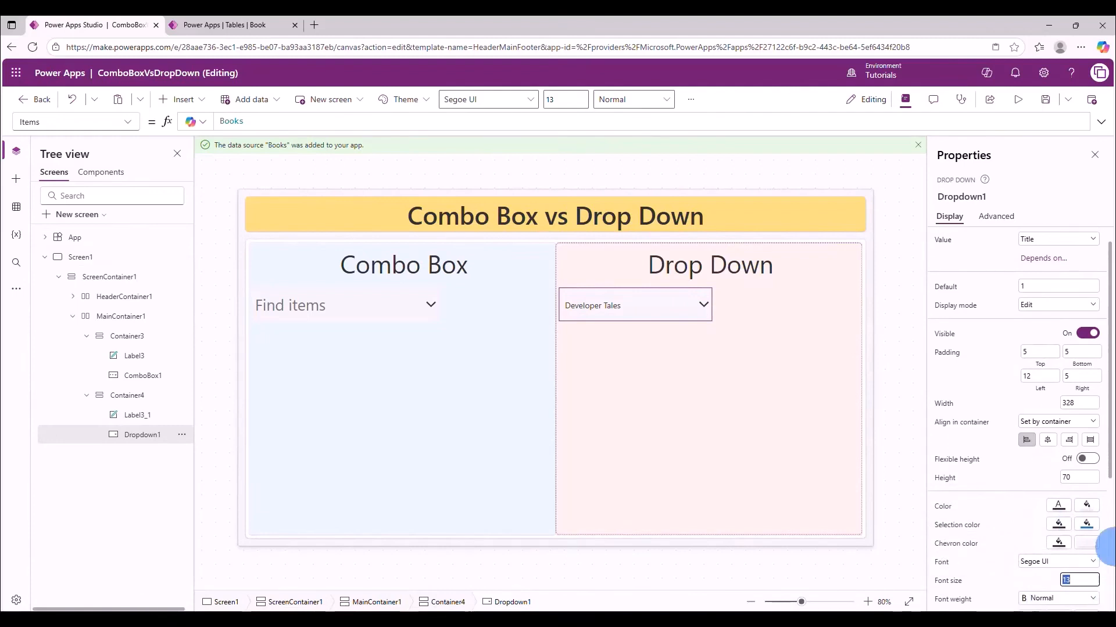
text(25)
drag(1094, 403, 1023, 401)
text(400)
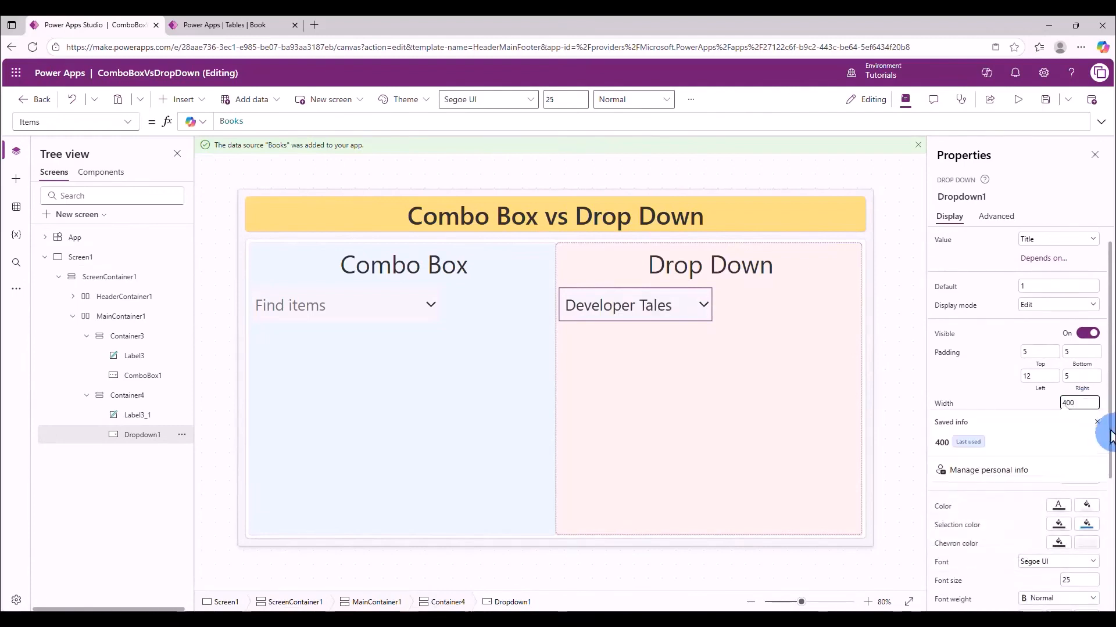
Adjust the drop down's selection text color and preview its list of titles
click(1058, 525)
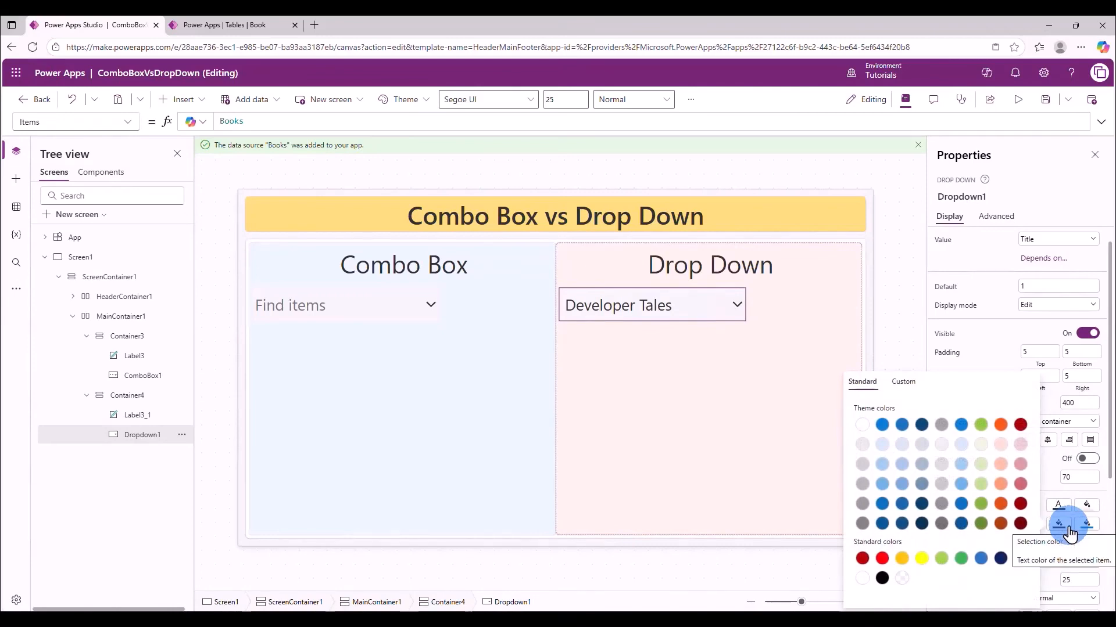
click(1015, 101)
click(724, 284)
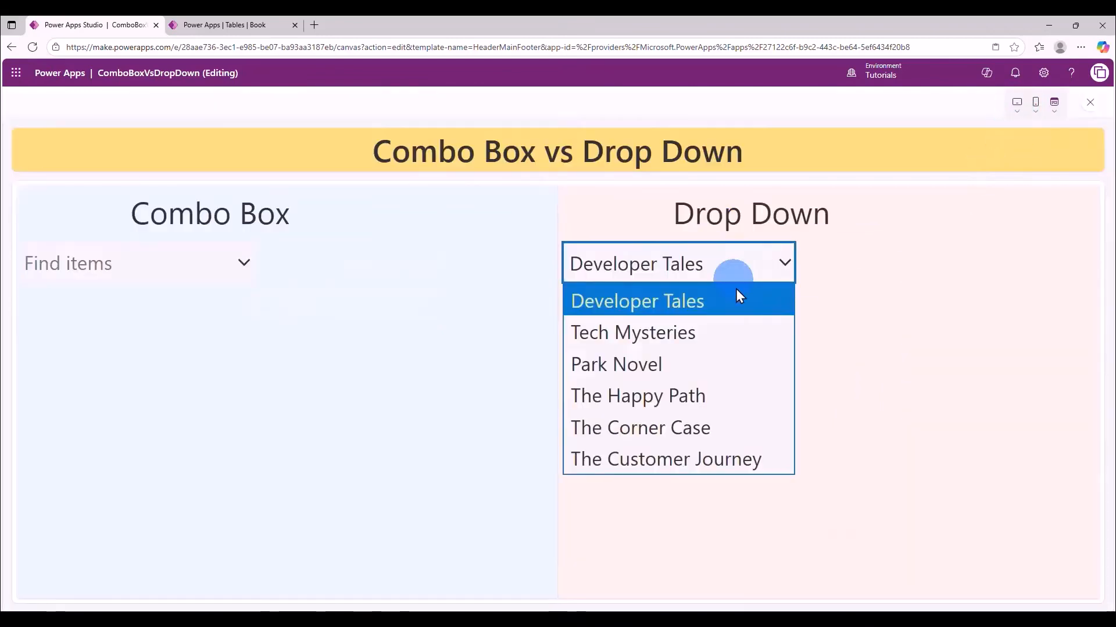
Try Park Novel and then The Corner Case in the previewed drop down, and leave the preview
click(747, 357)
click(677, 259)
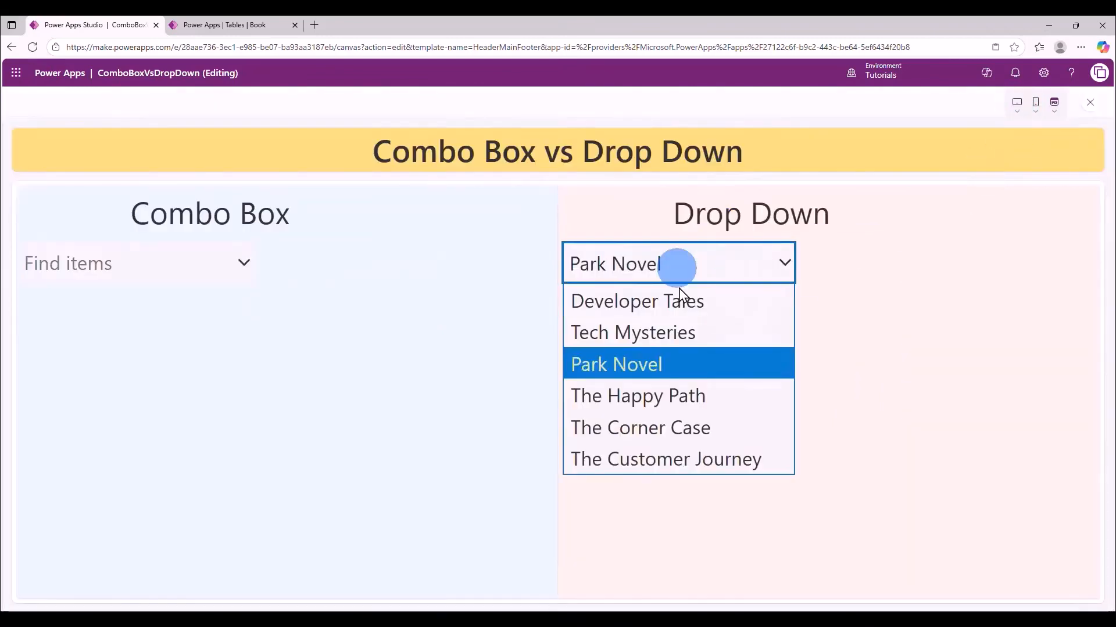
click(670, 428)
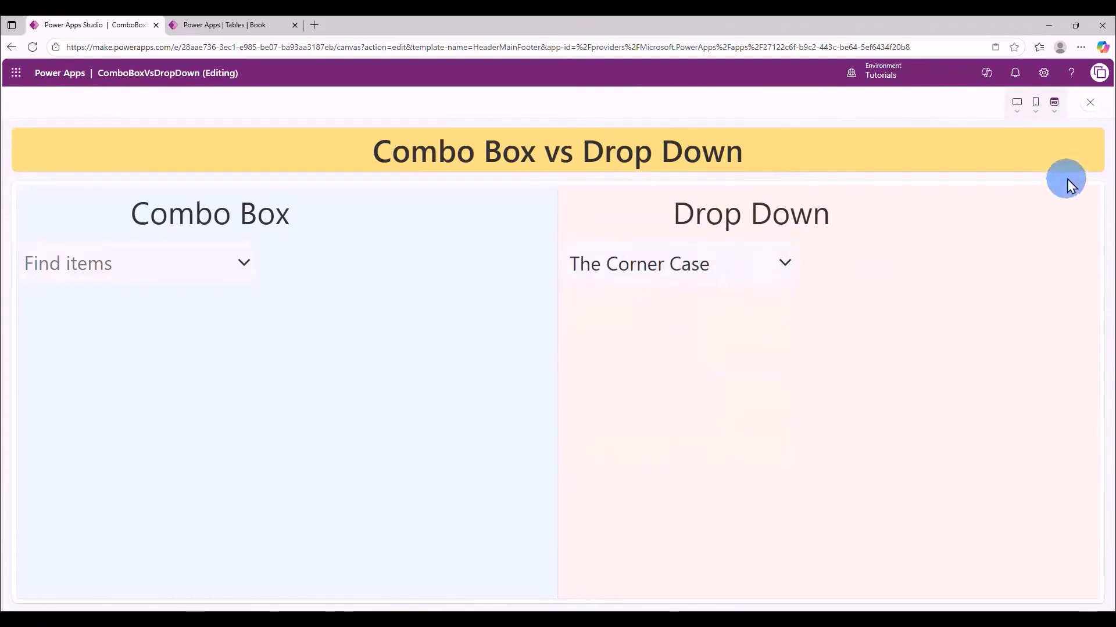
click(1090, 102)
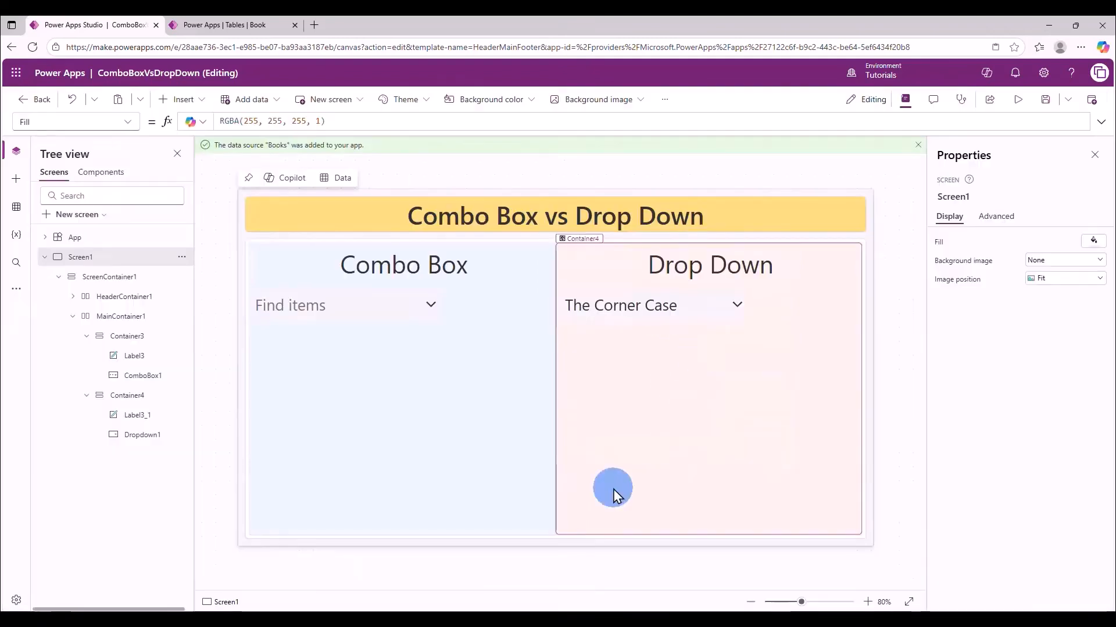
Set the combo box's primary text field to Author and preview its list
click(347, 308)
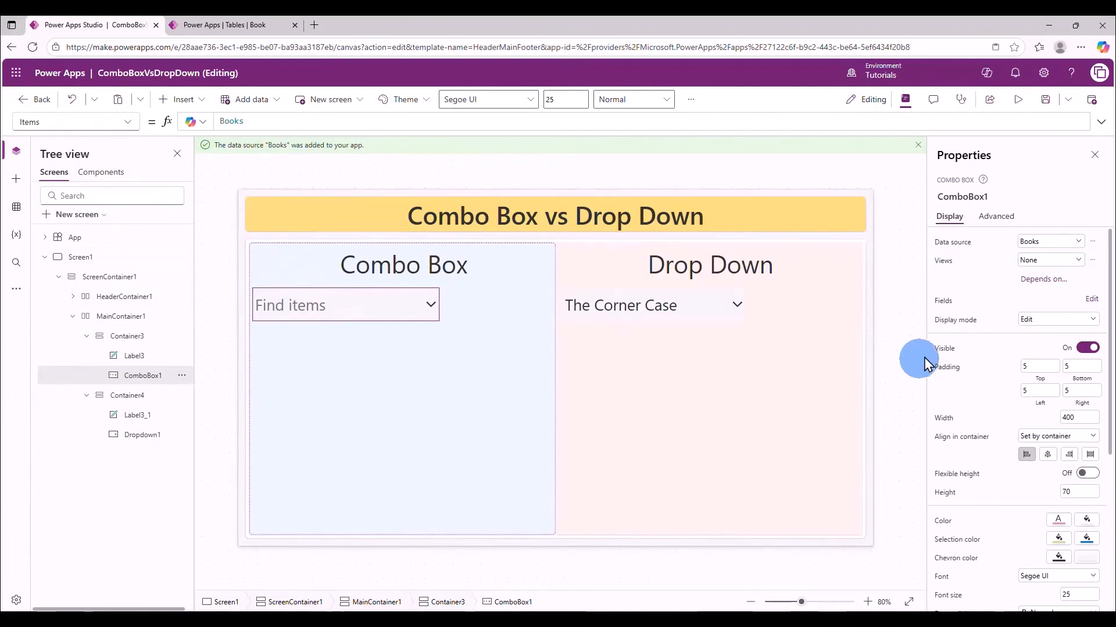
click(1093, 301)
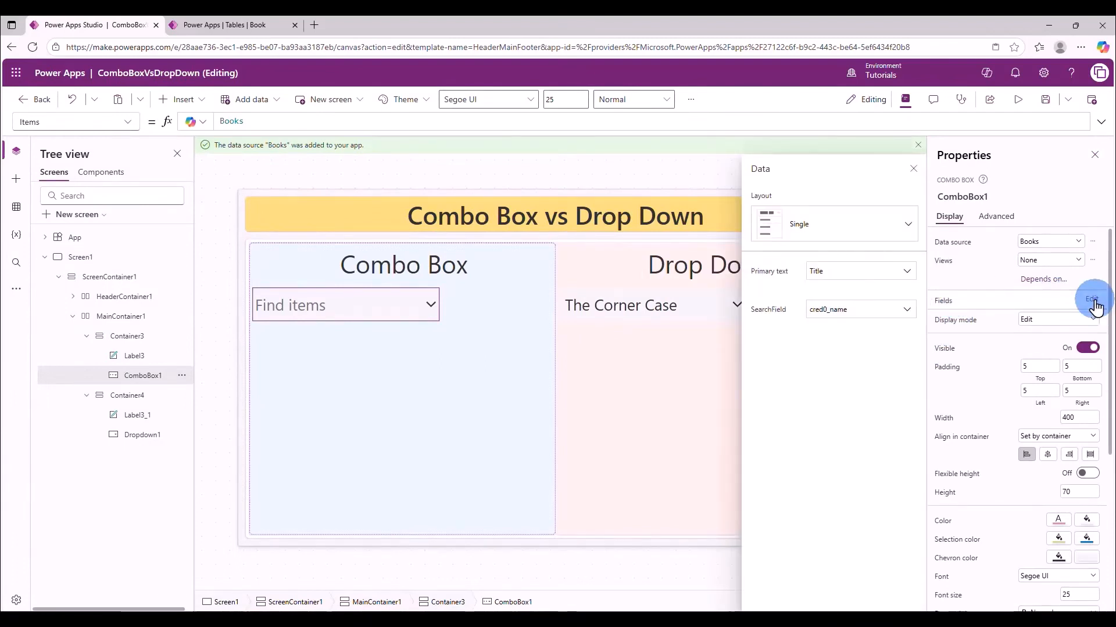
click(871, 273)
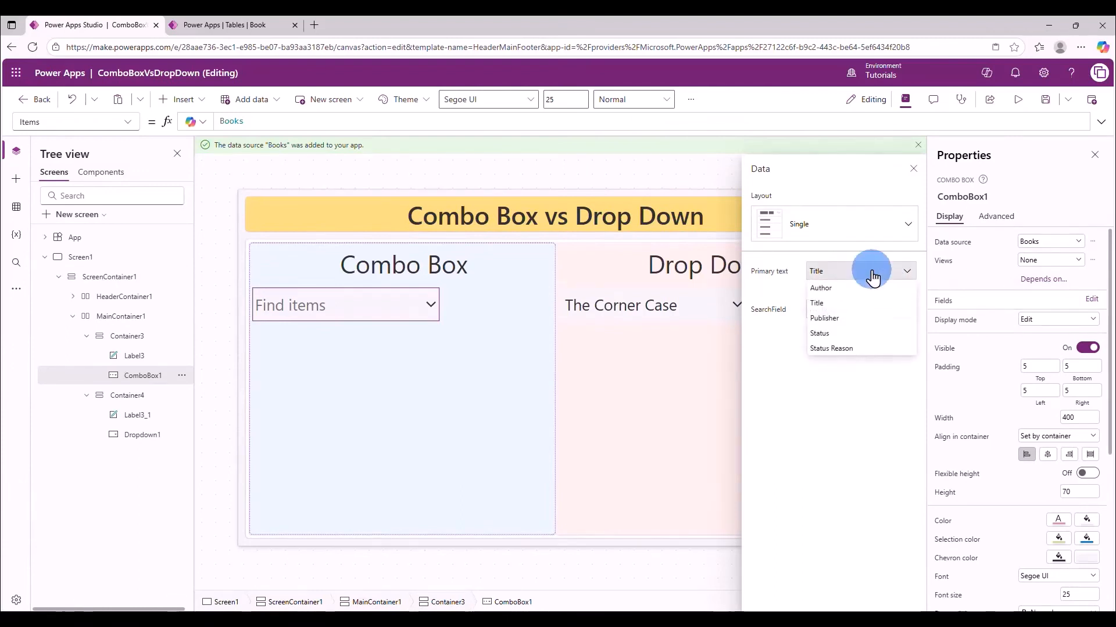
click(832, 290)
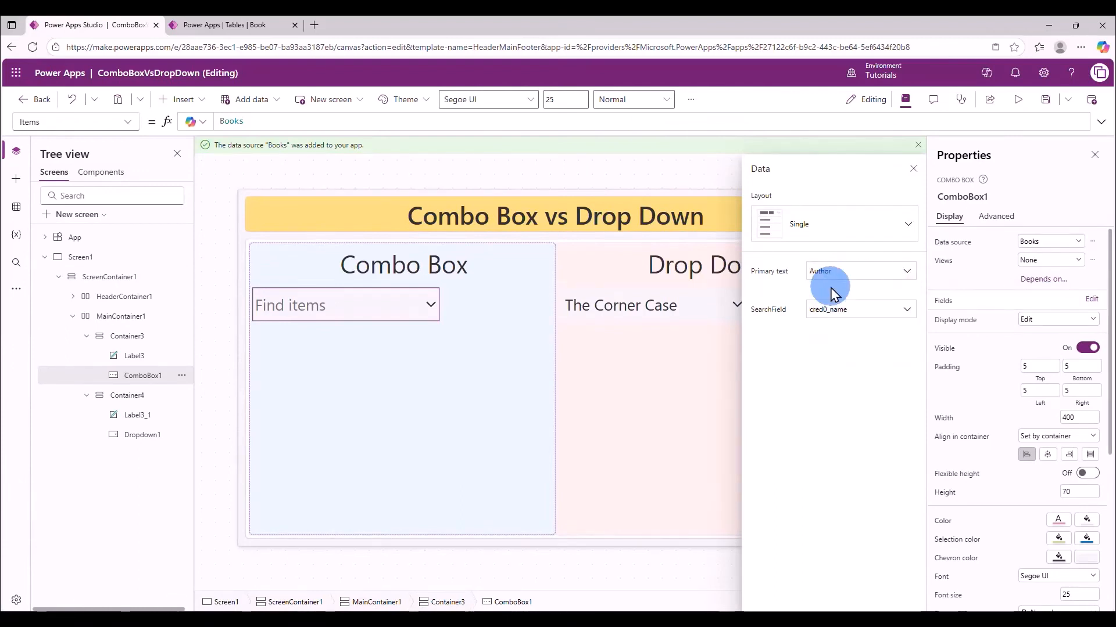
key(F5)
click(206, 260)
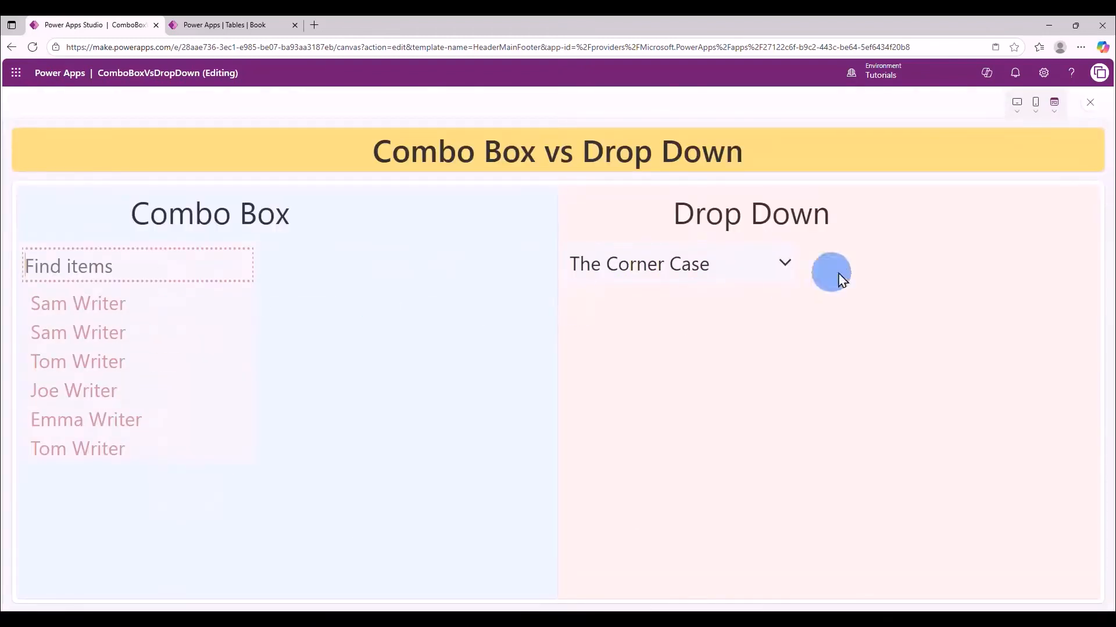
click(1090, 102)
Set the drop down's value field to Author and preview its list
click(1080, 259)
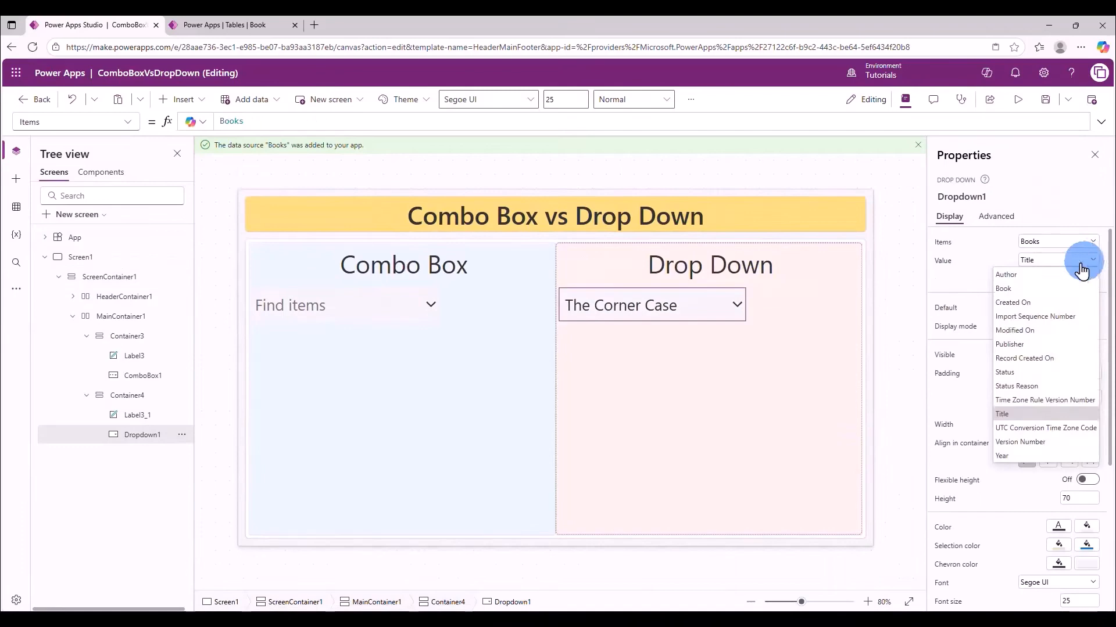
click(1015, 414)
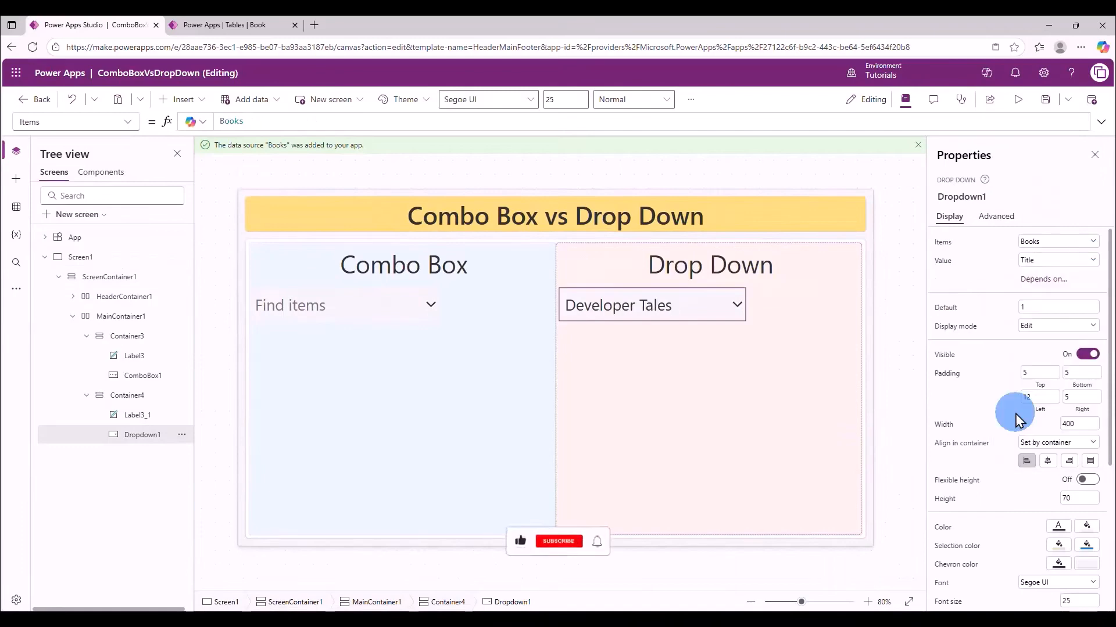
click(1015, 107)
key(Escape)
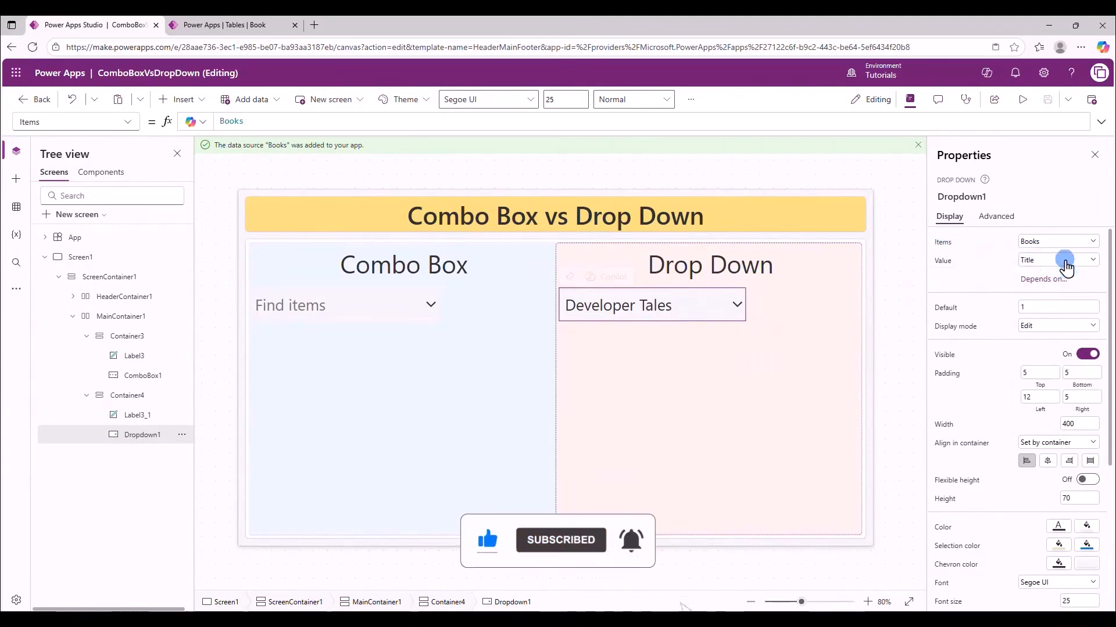
click(1066, 267)
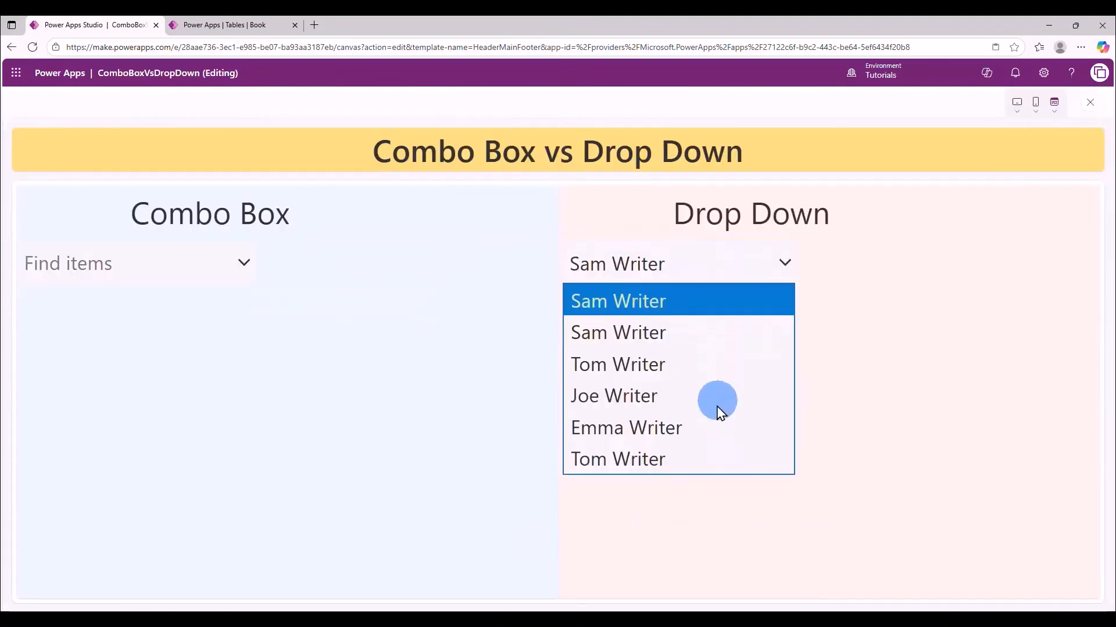
click(723, 267)
click(1090, 103)
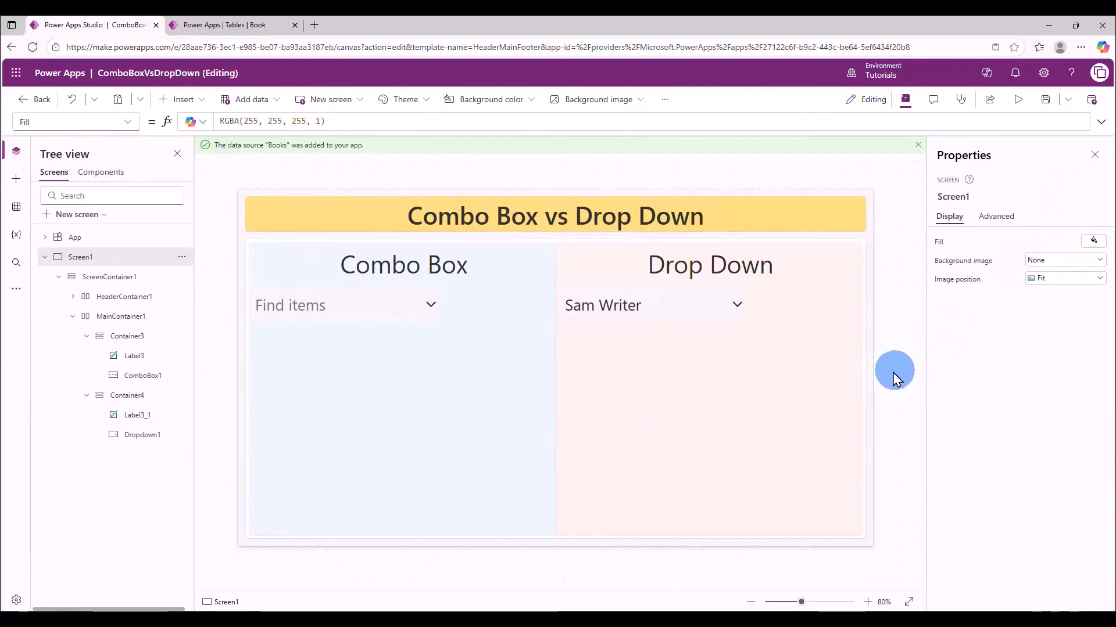
Switch the combo box's primary text and the drop down's value field back to Title
click(375, 311)
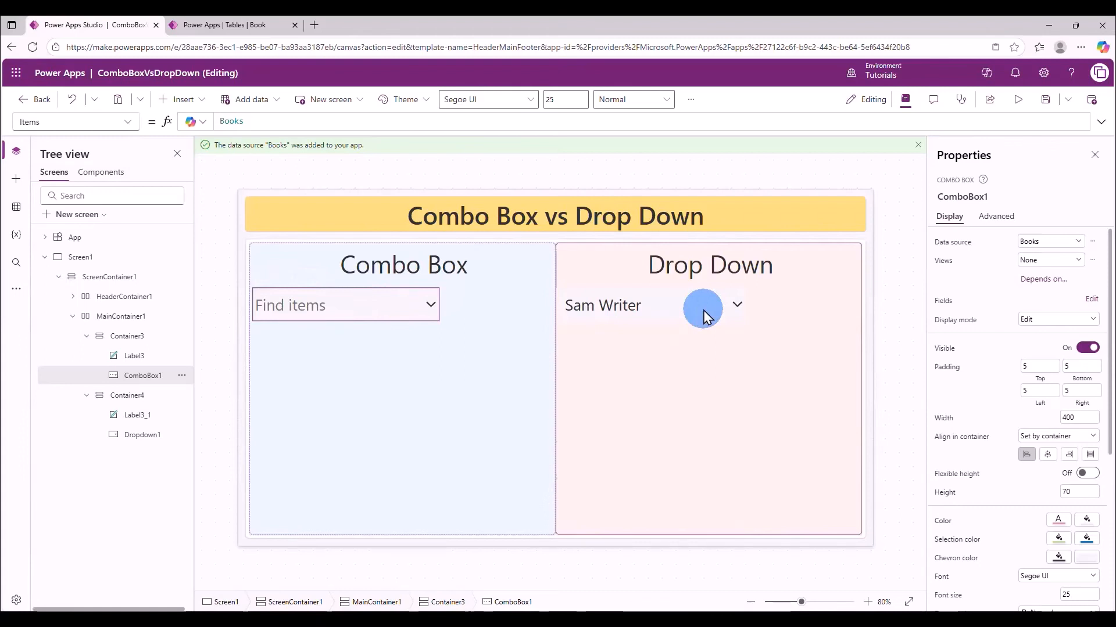
click(1092, 299)
click(869, 286)
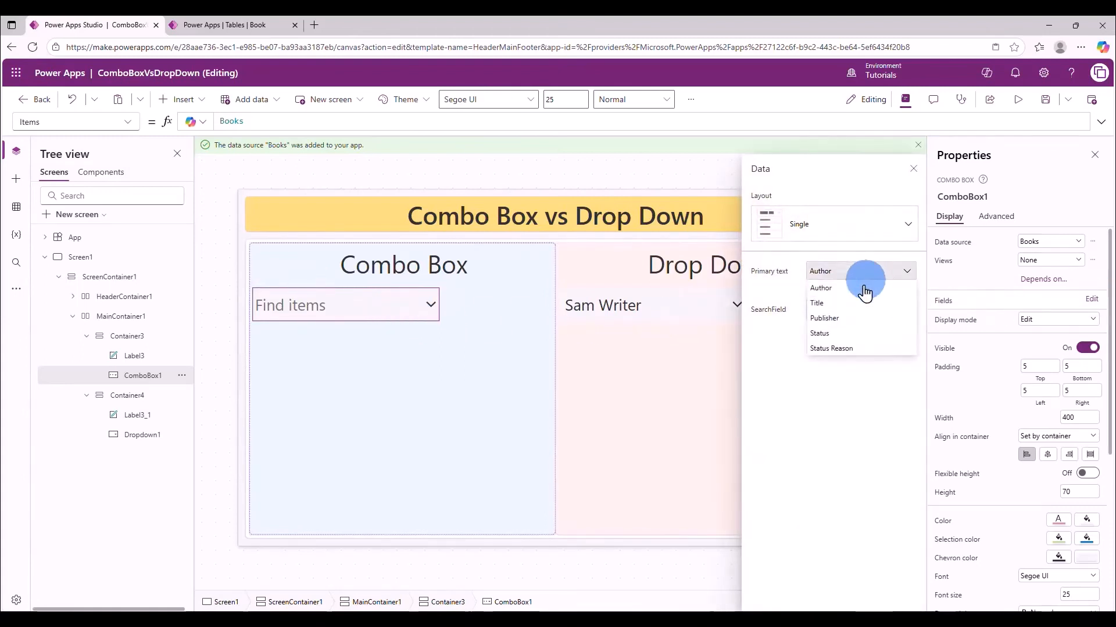
click(830, 300)
click(702, 180)
click(662, 304)
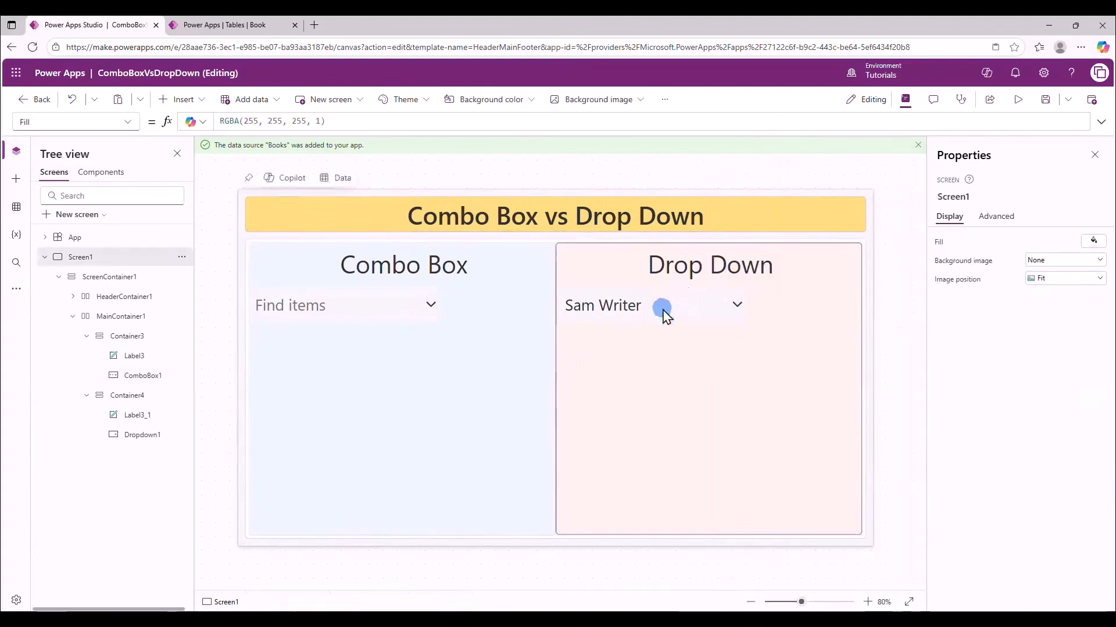
click(1056, 260)
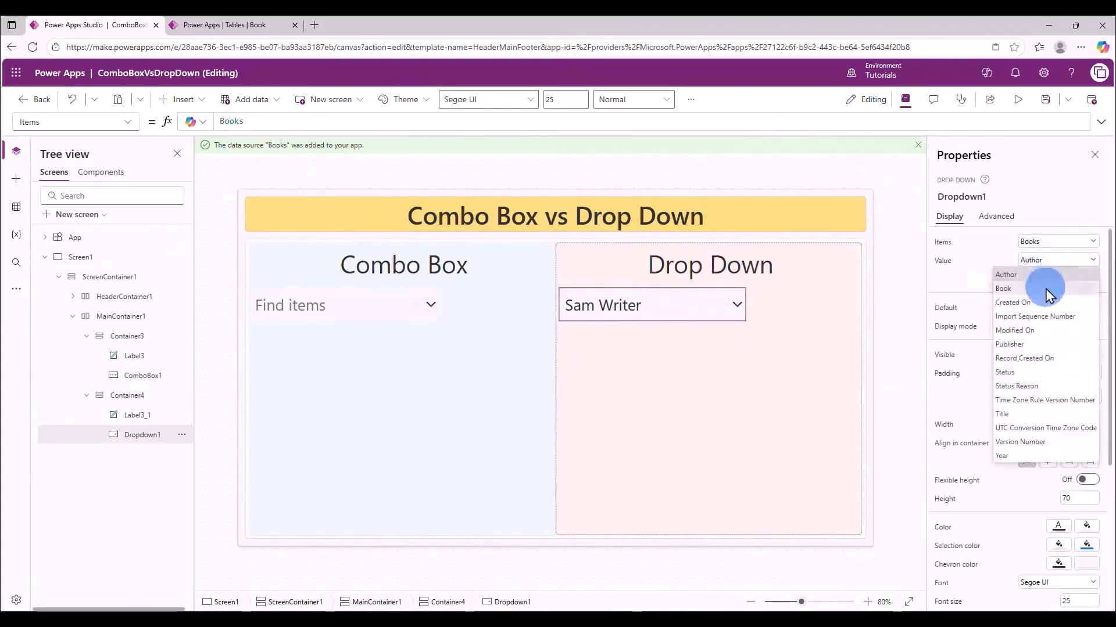
click(1046, 289)
Preview the app and select both Tech Mysteries and The Happy Path in the combo box to test multiple selection
click(1019, 106)
click(192, 265)
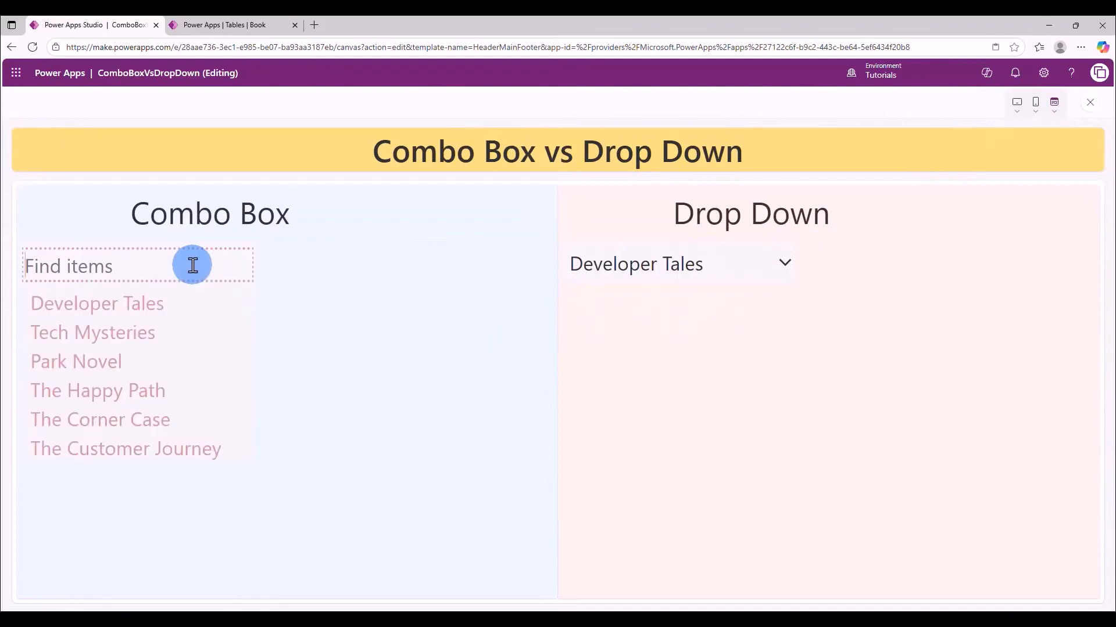
click(169, 335)
click(155, 443)
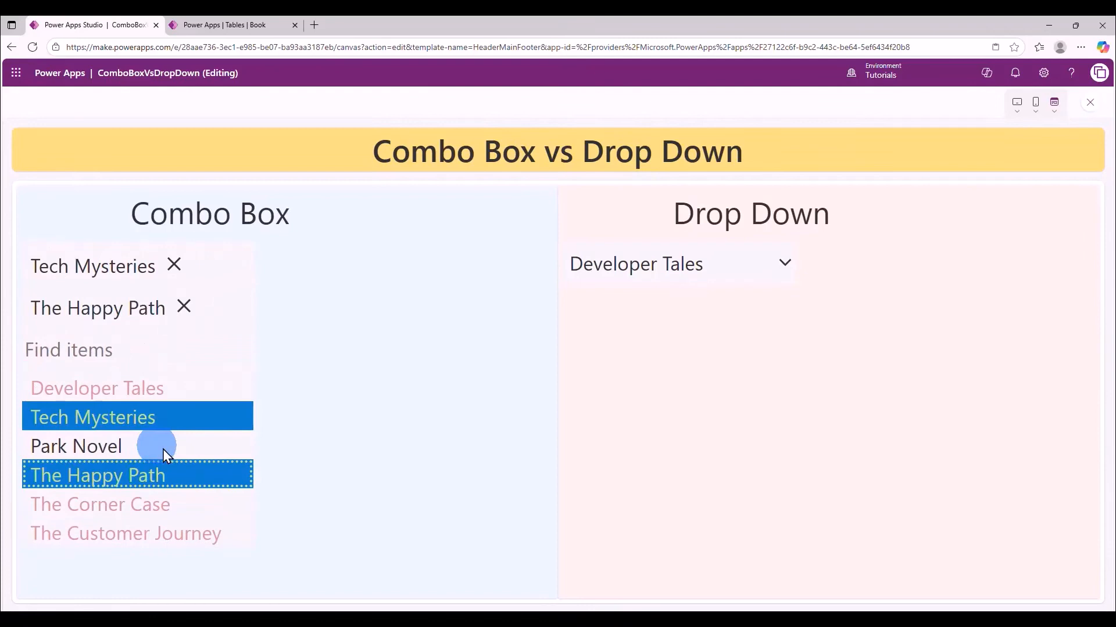
click(389, 410)
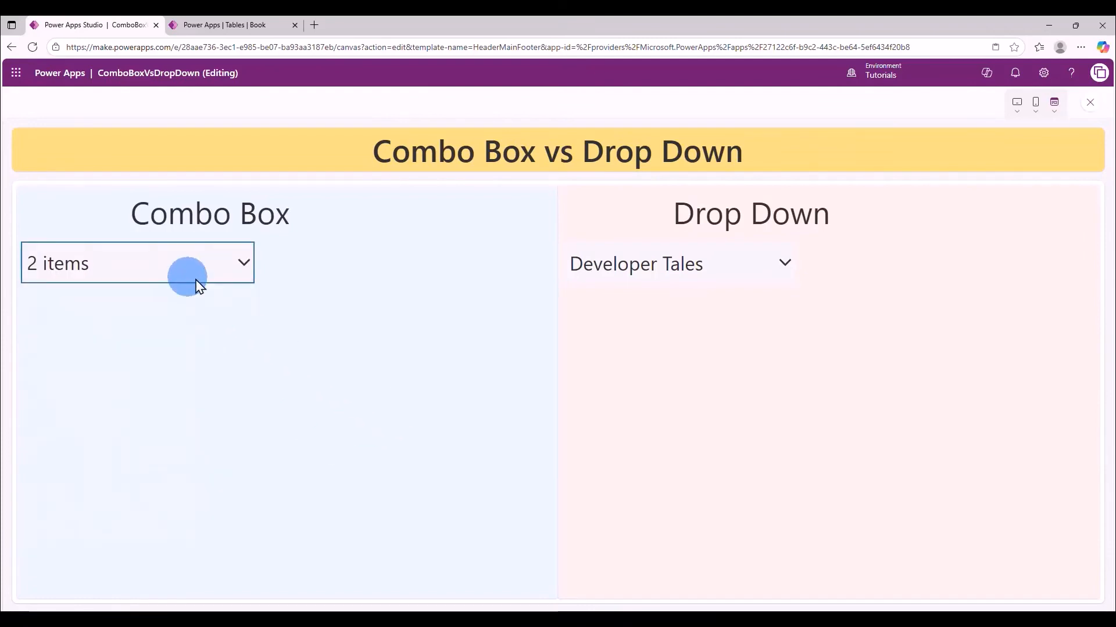
Check item selection in the drop down's list of titles and leave the preview
click(708, 258)
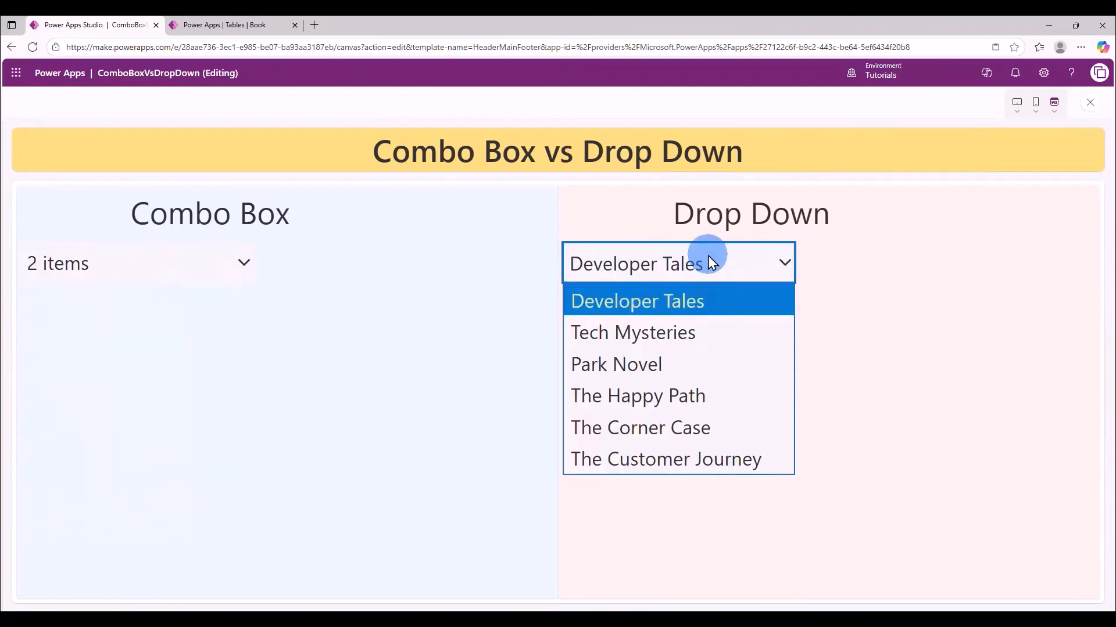
click(643, 366)
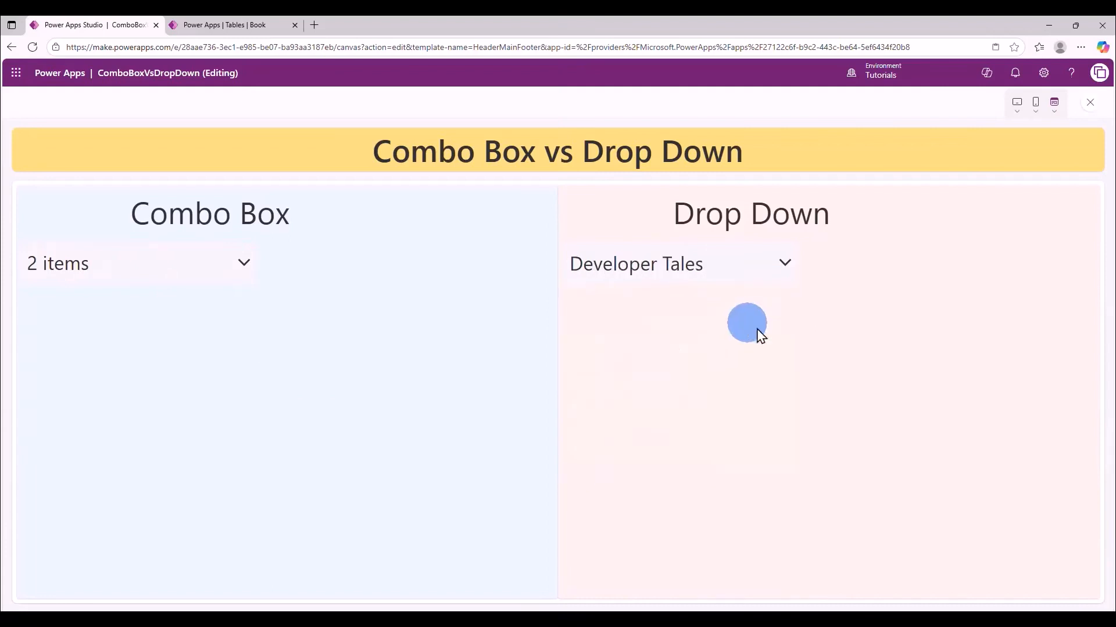
click(1090, 103)
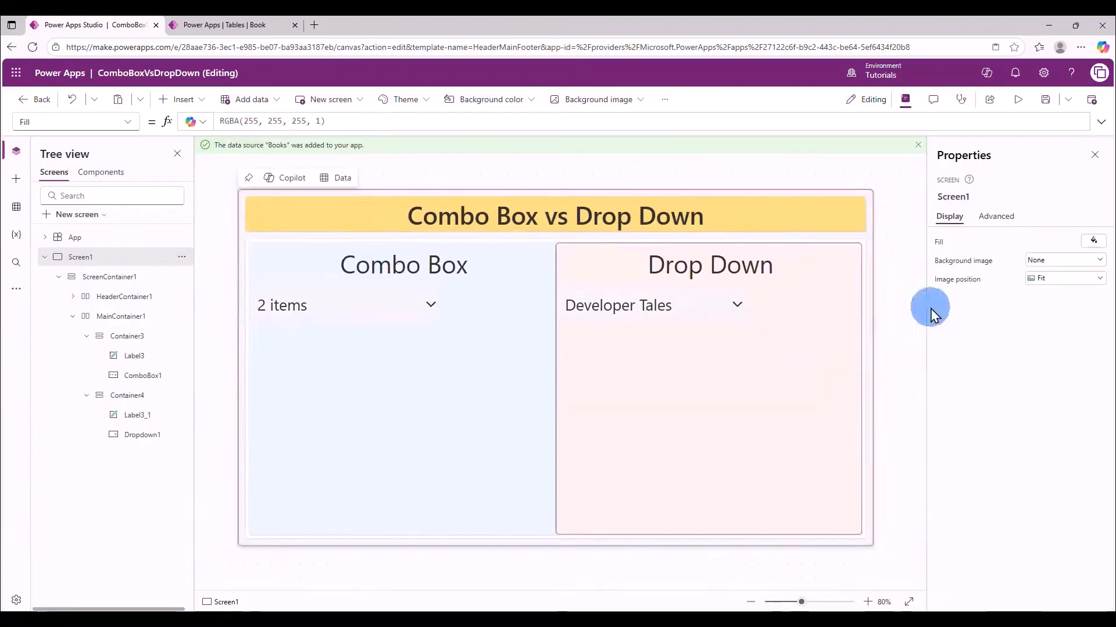
Preview the app and remove The Happy Path and Tech Mysteries from the combo box's selection
click(1017, 100)
click(220, 280)
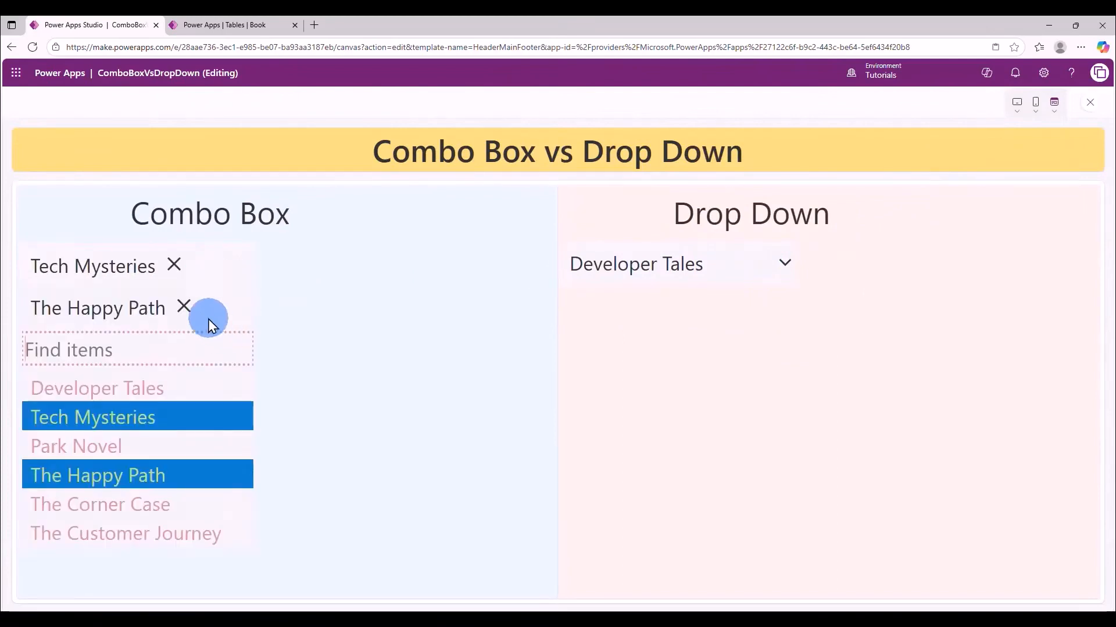
click(183, 307)
click(176, 265)
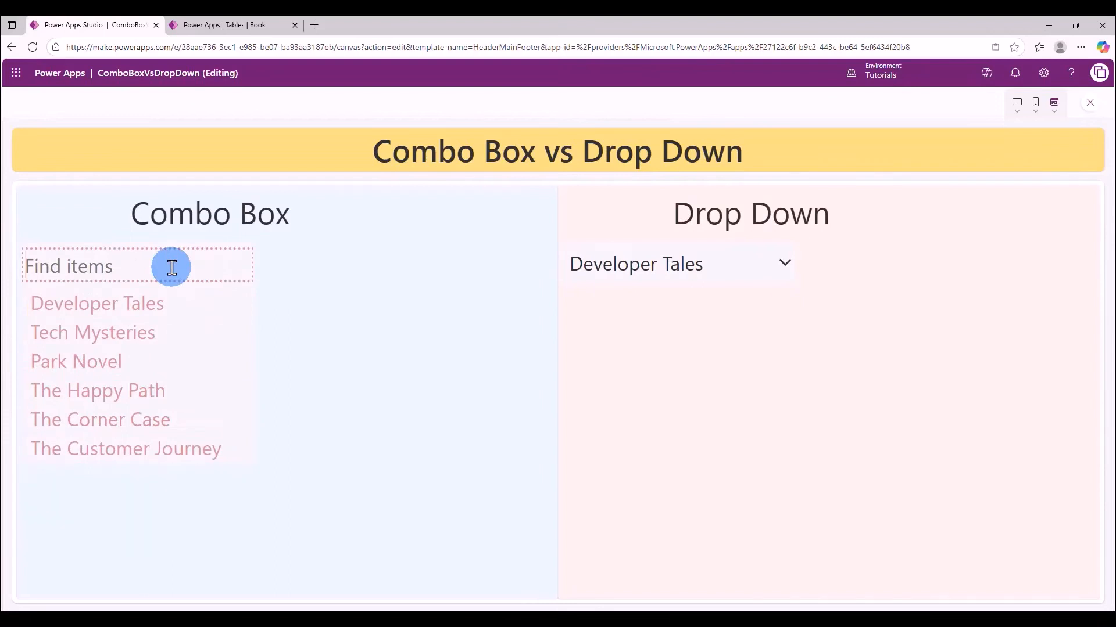
Test the combo box's search with "corner" and with "ta"
text(corner)
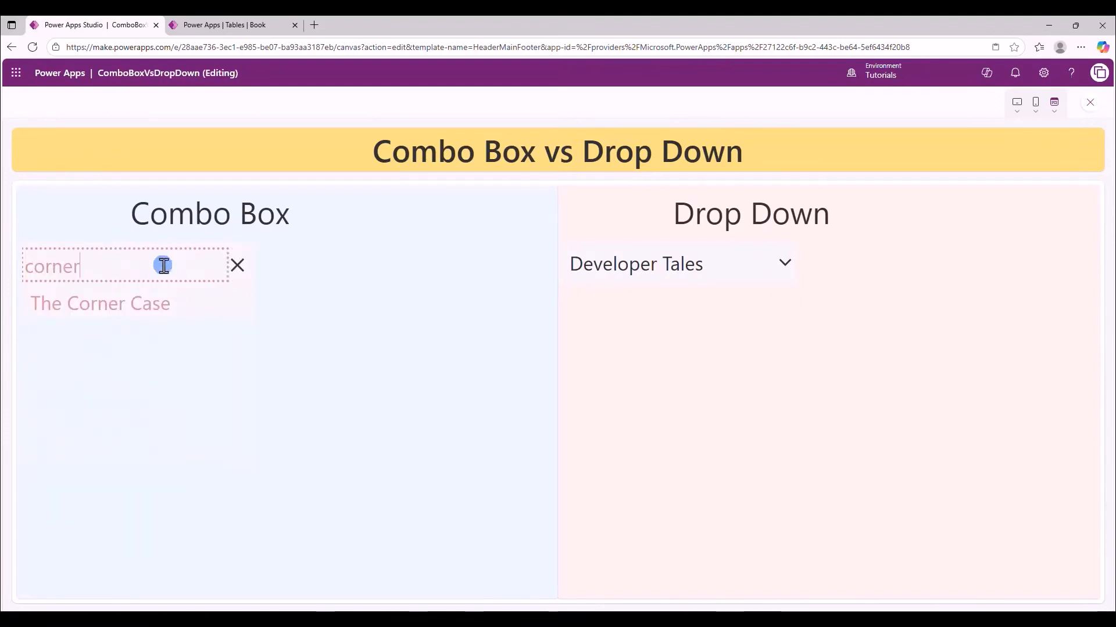
double_click(46, 265)
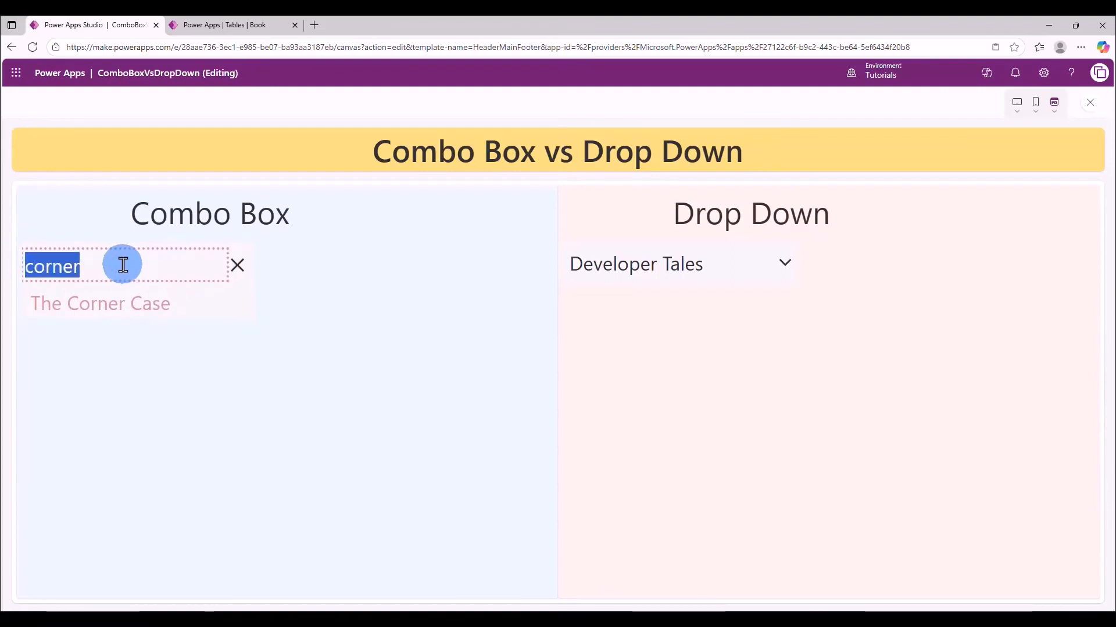
key(BackSpace)
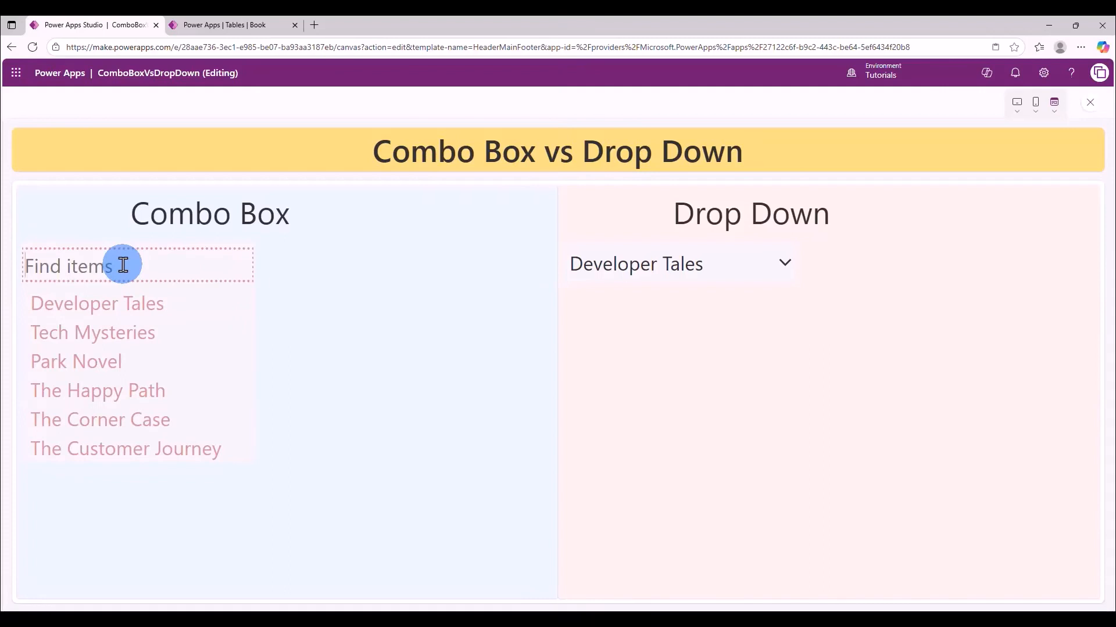
text(ta)
click(488, 263)
Compare the drop down's list with the combo box's searchable list and leave the preview
click(605, 265)
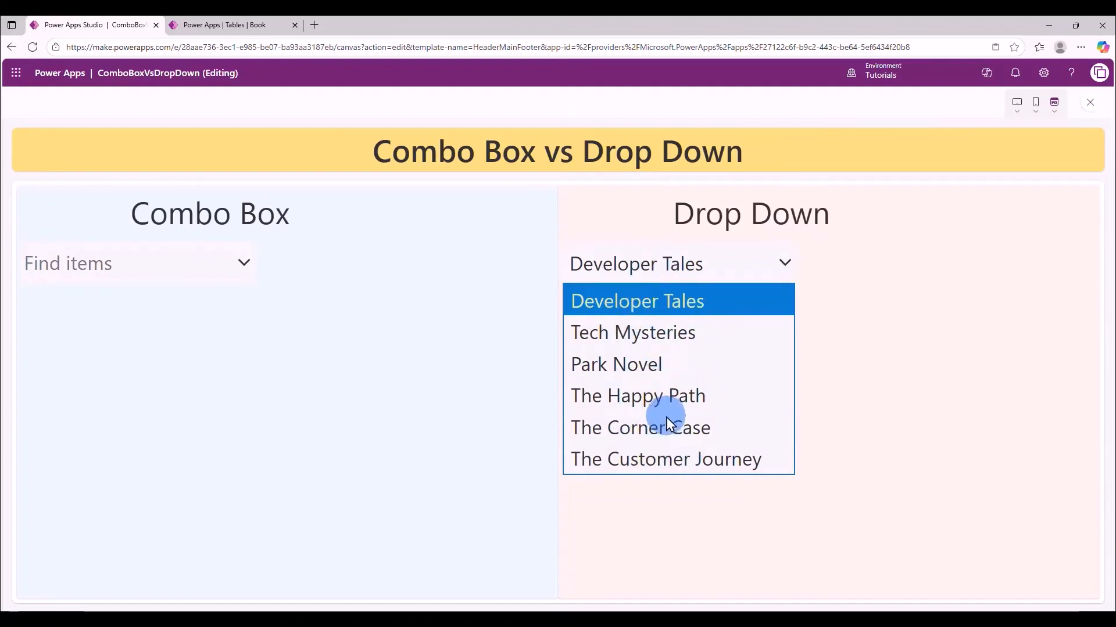
click(195, 269)
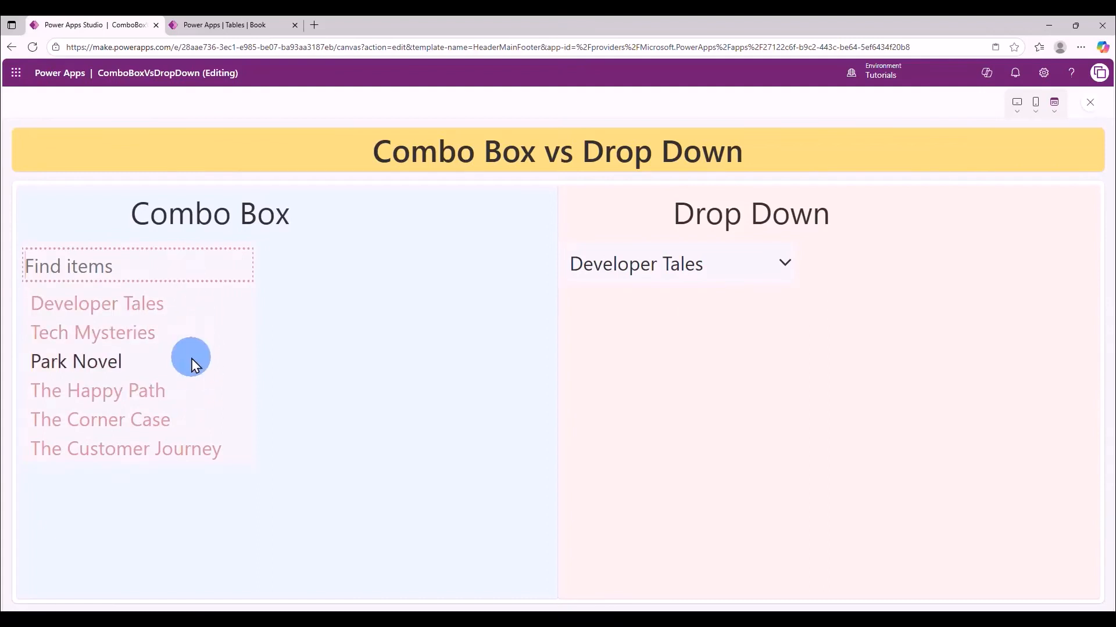
key(Escape)
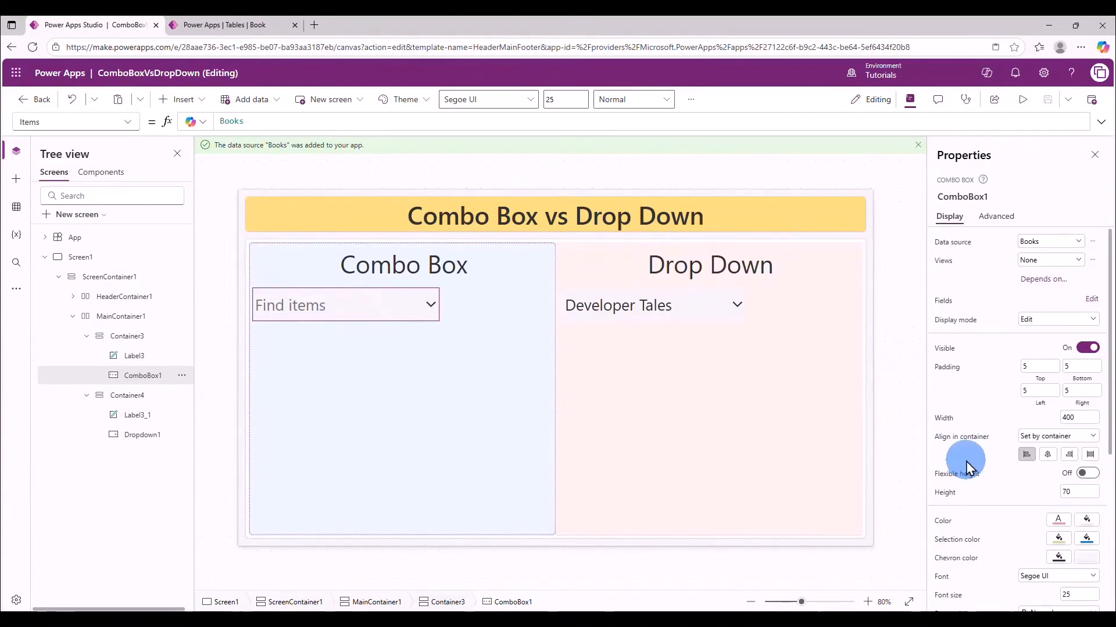
Set the width of both the combo box and the drop down to 600
click(1087, 418)
drag(1086, 416, 1058, 416)
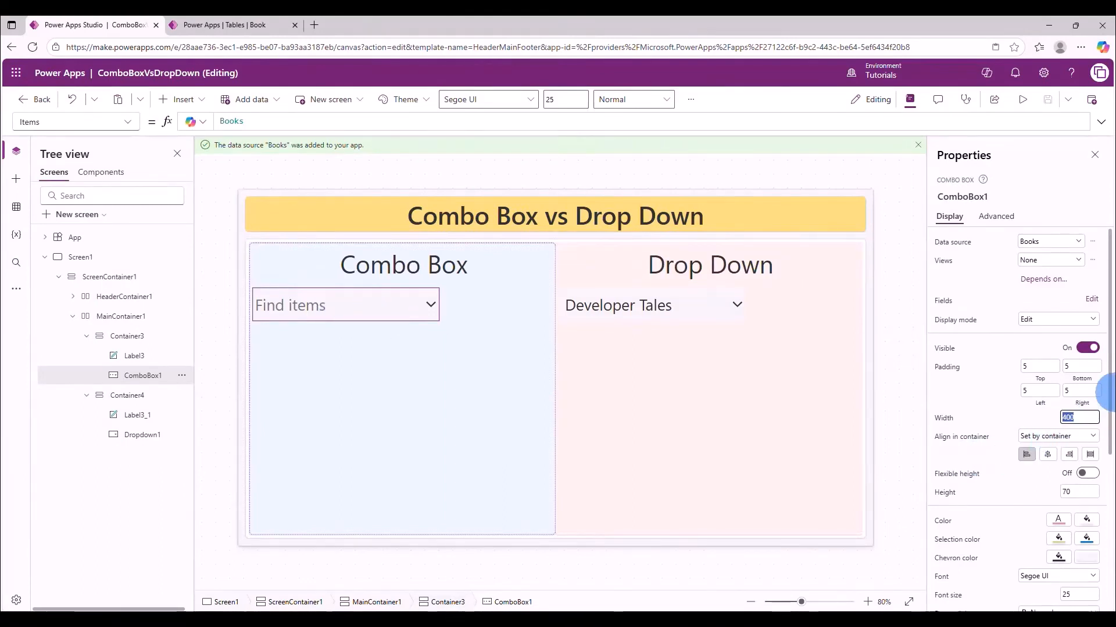
key(BackSpace)
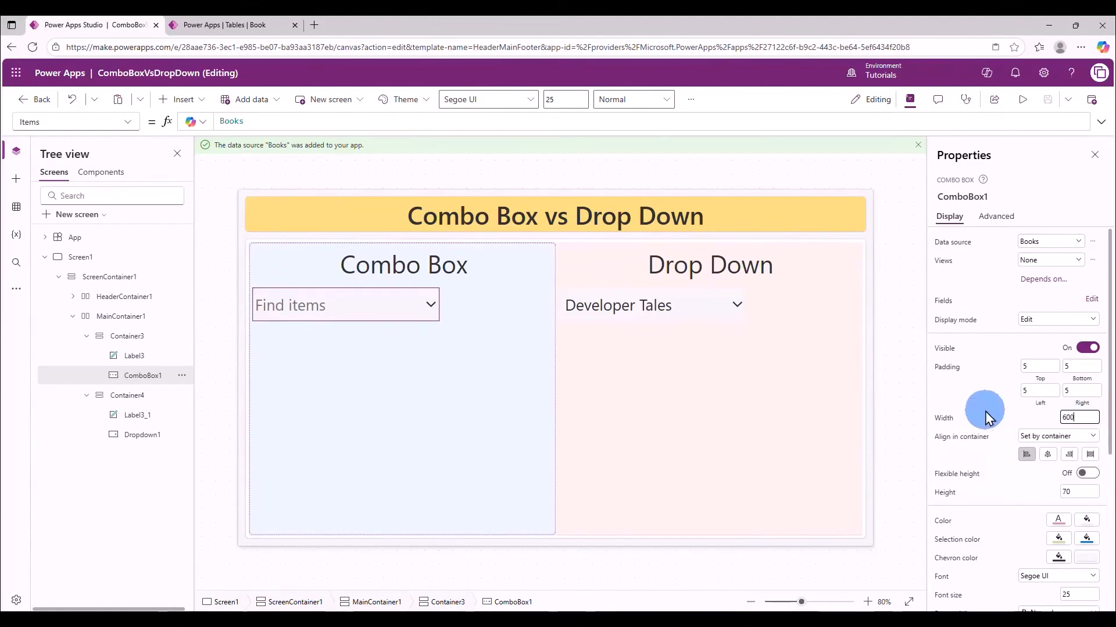
click(640, 303)
drag(1089, 424, 1040, 424)
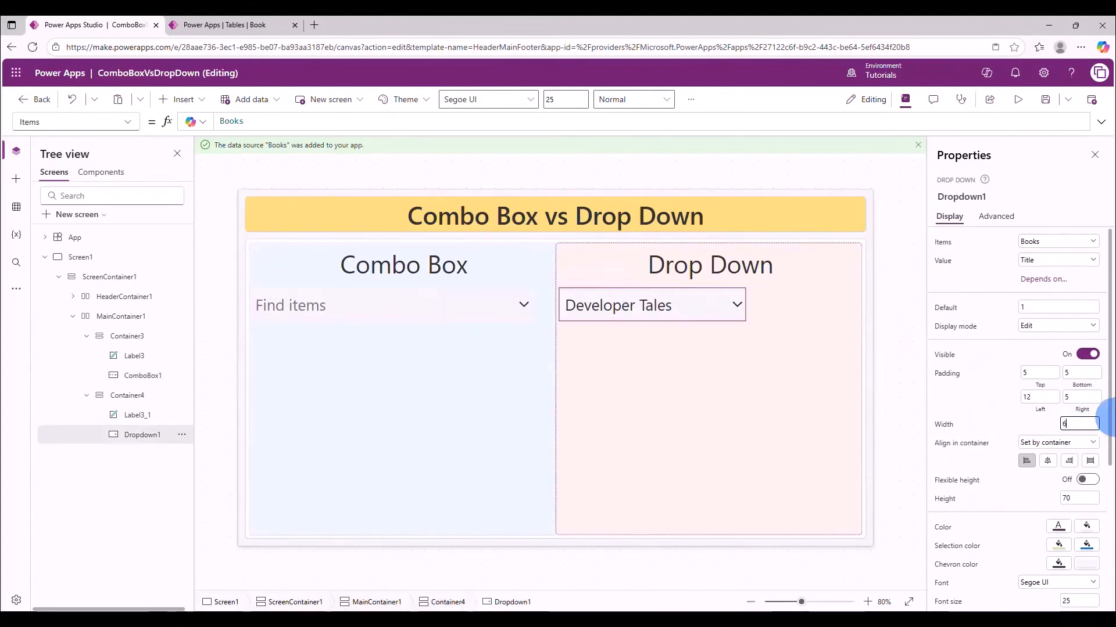
text(600)
click(430, 305)
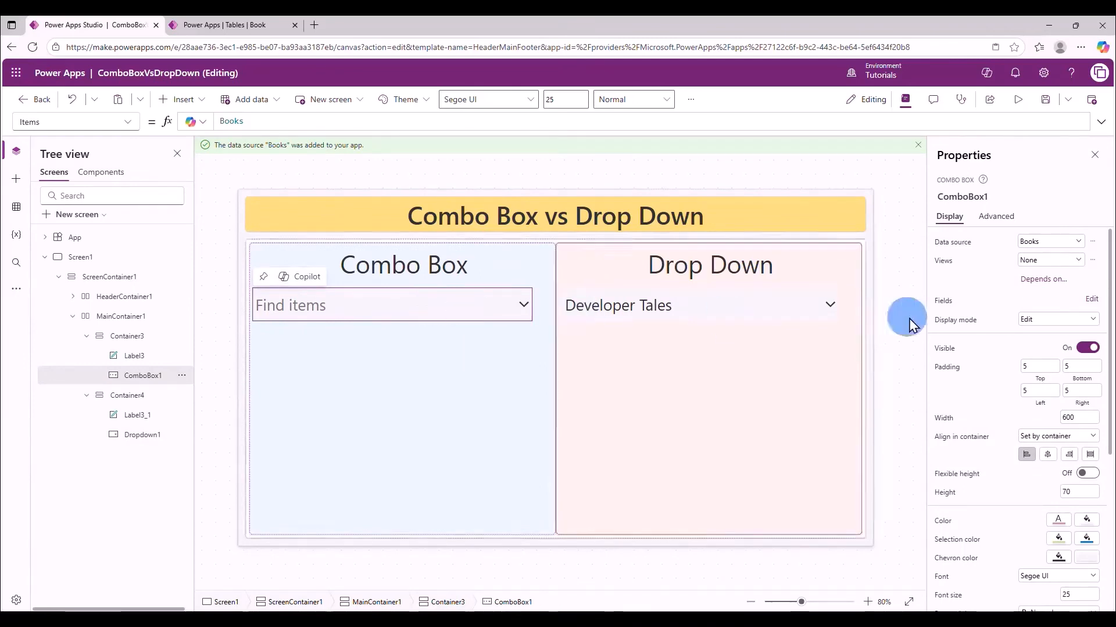
Set the combo box's field layout to Double, with Author as the secondary text
click(1091, 300)
click(857, 232)
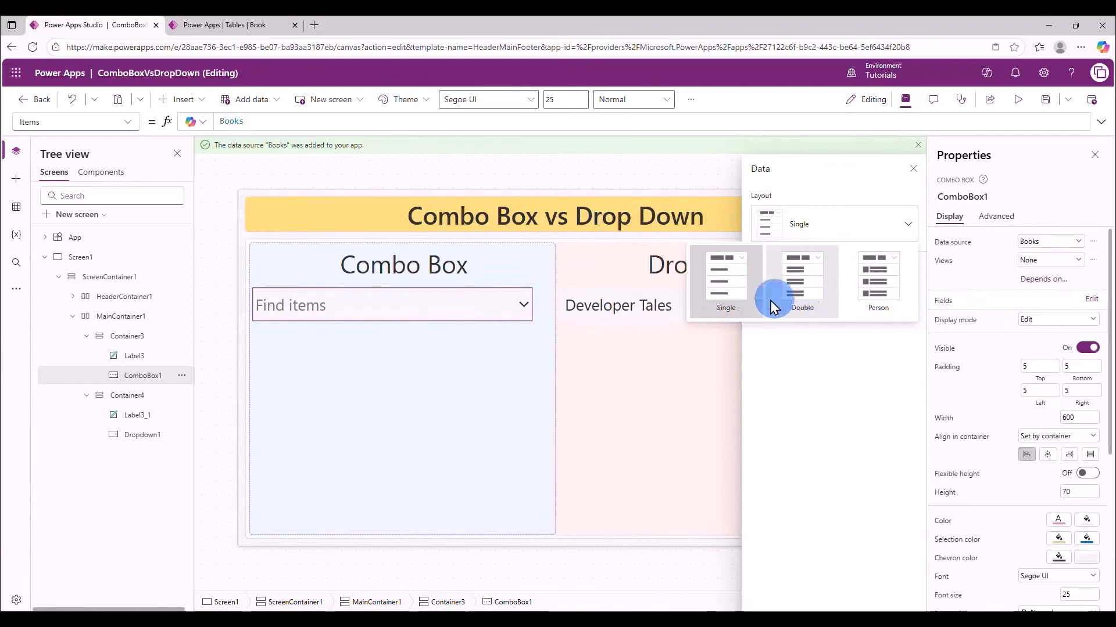
click(805, 294)
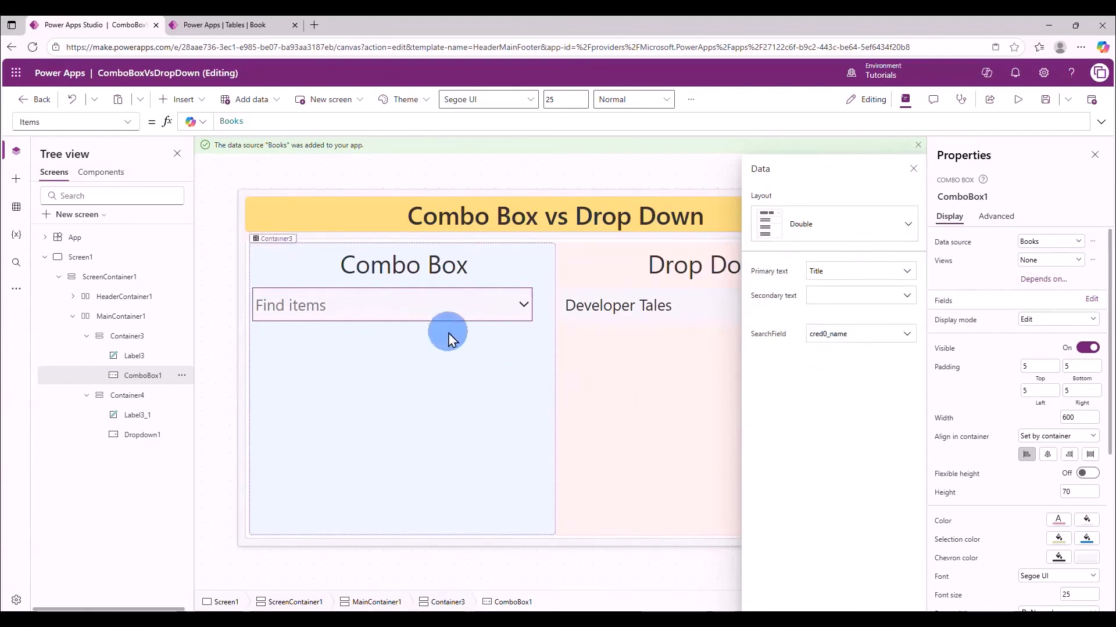
click(841, 304)
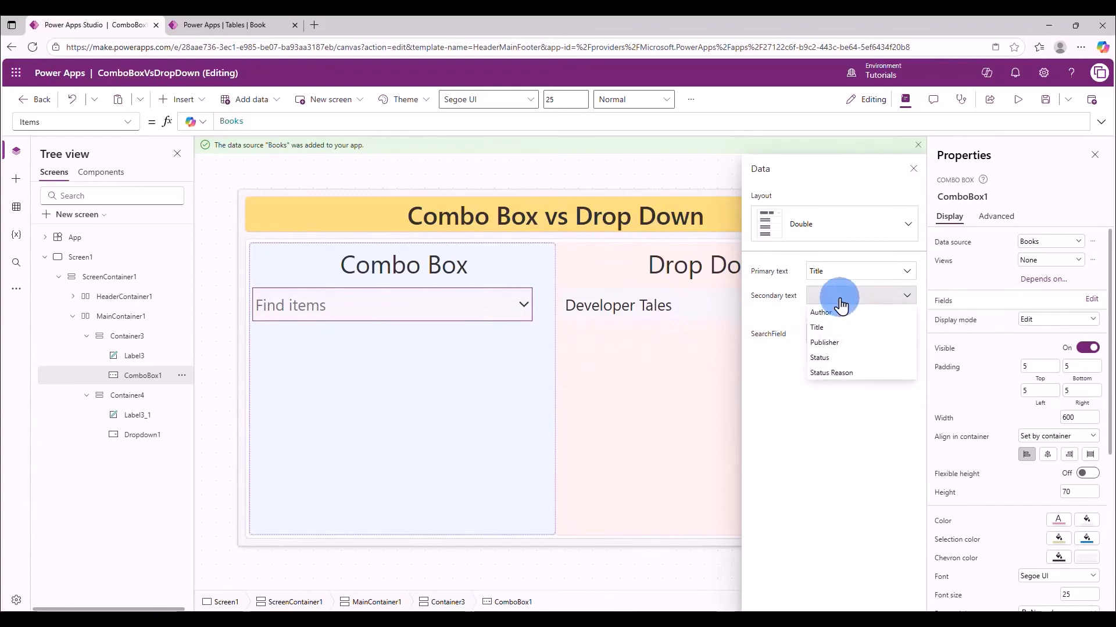
click(836, 314)
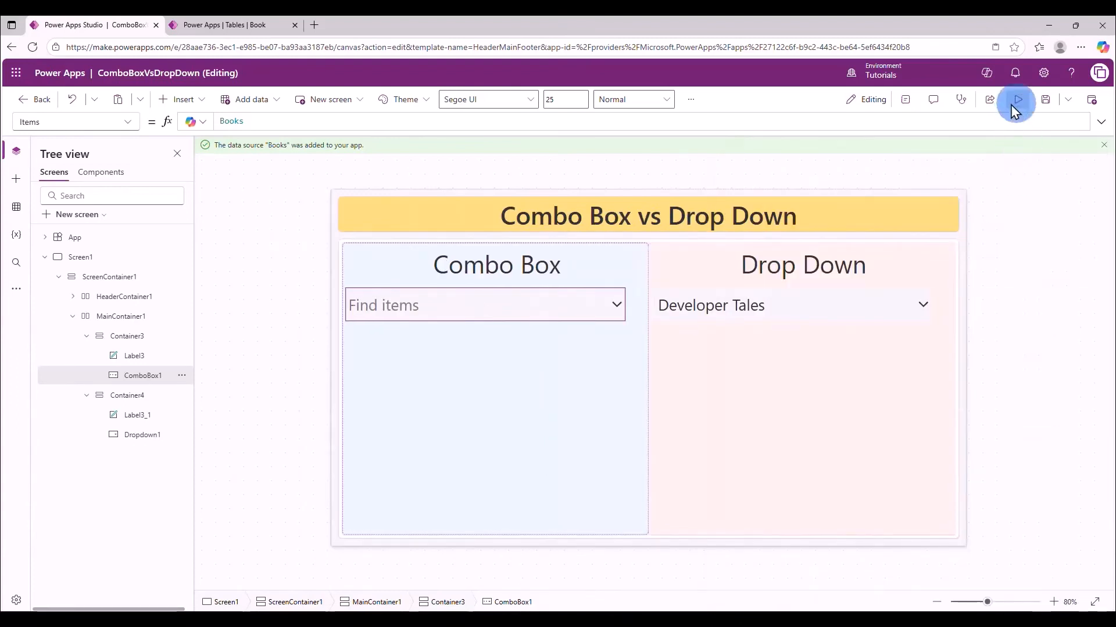
Preview the app, check the two-line entries in the combo box's list and leave the preview
click(1017, 100)
click(175, 259)
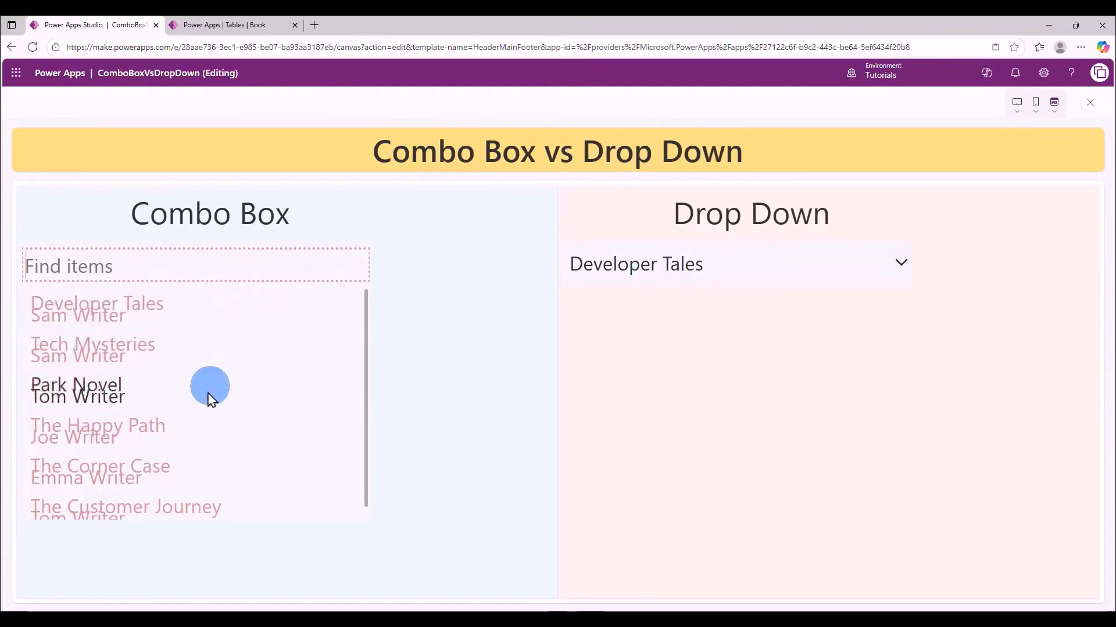
click(1090, 104)
Set the combo box's font size to 15
click(343, 294)
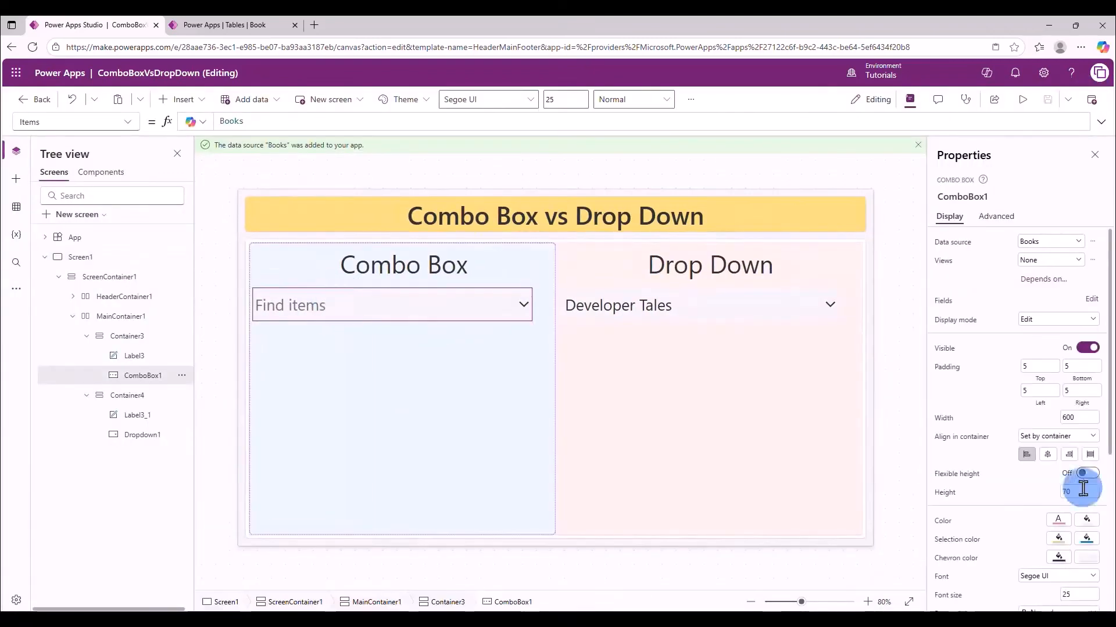
click(1071, 592)
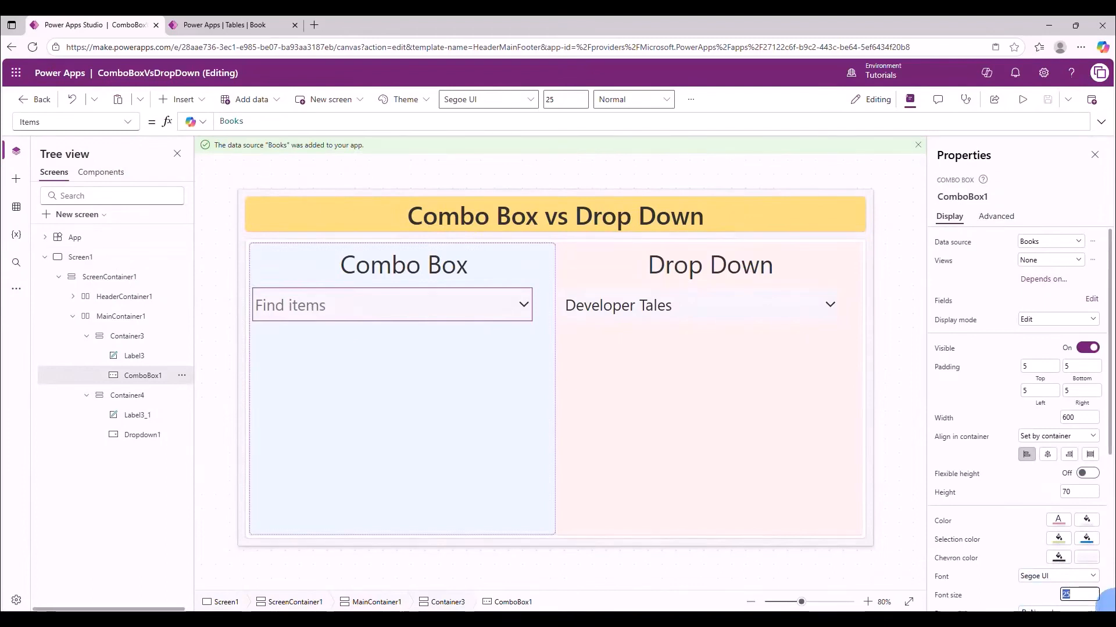
text(15)
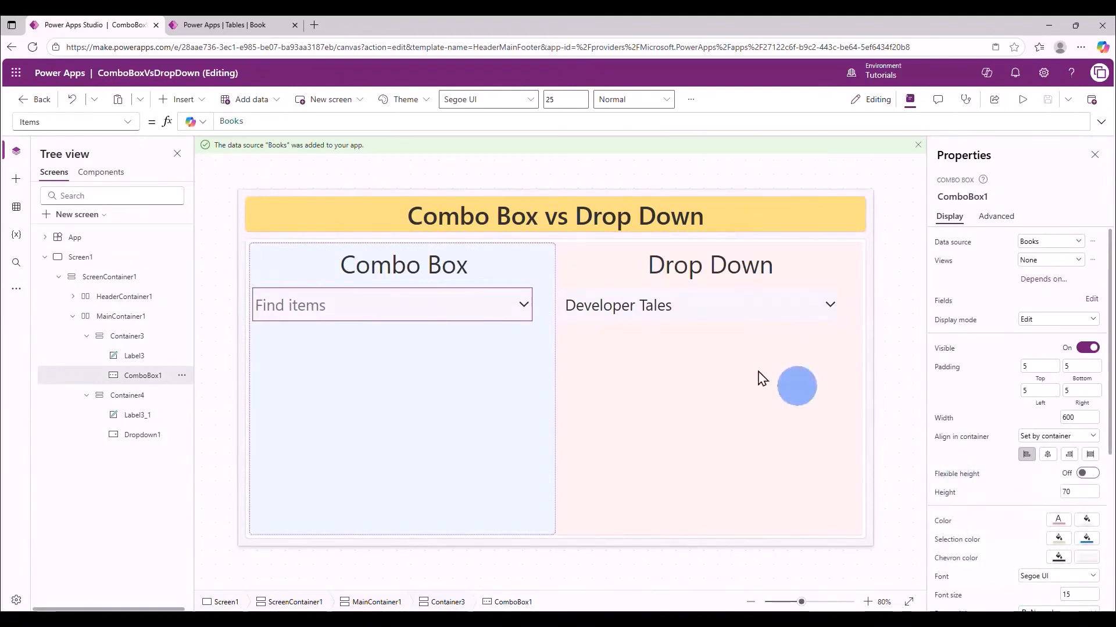
Preview the combo box's two-line list, compare it with the drop down's list and leave the preview
click(1016, 105)
click(140, 260)
click(232, 300)
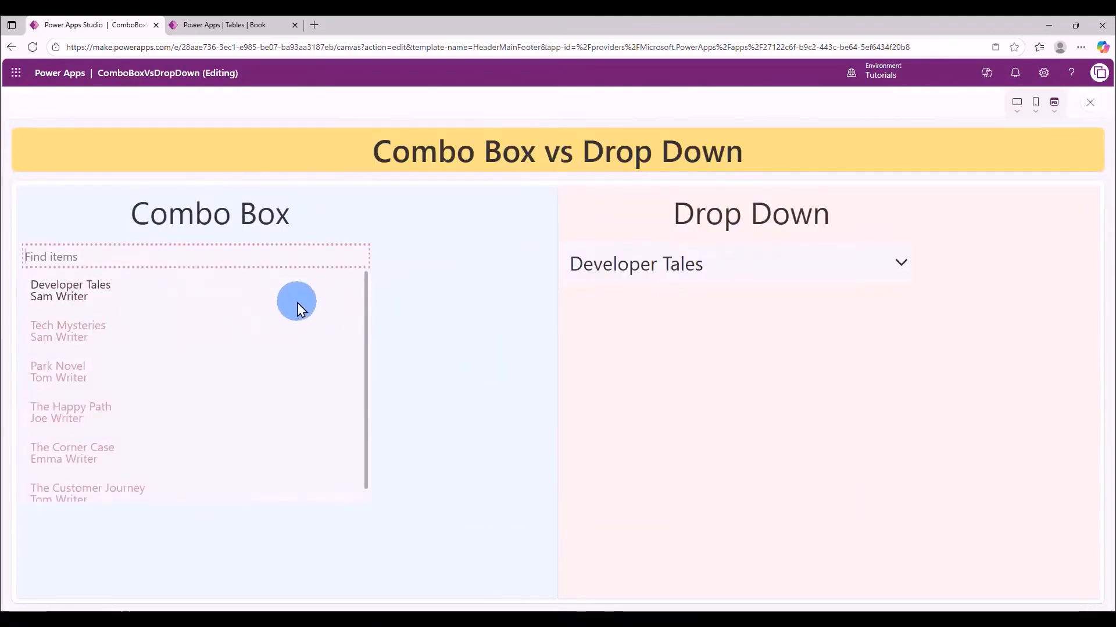
click(697, 269)
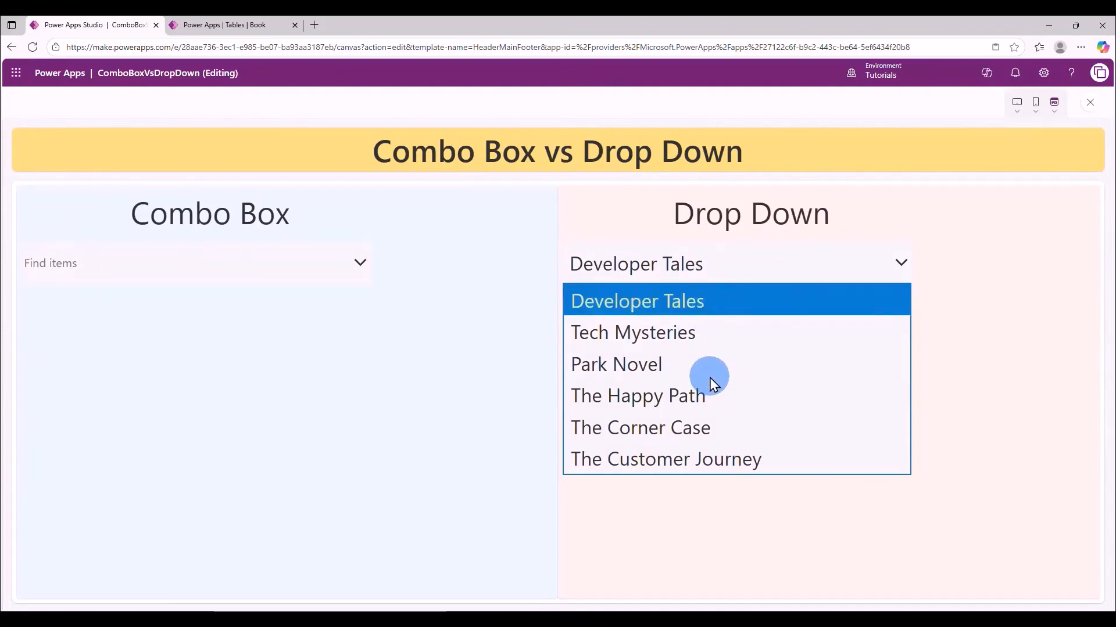
key(Escape)
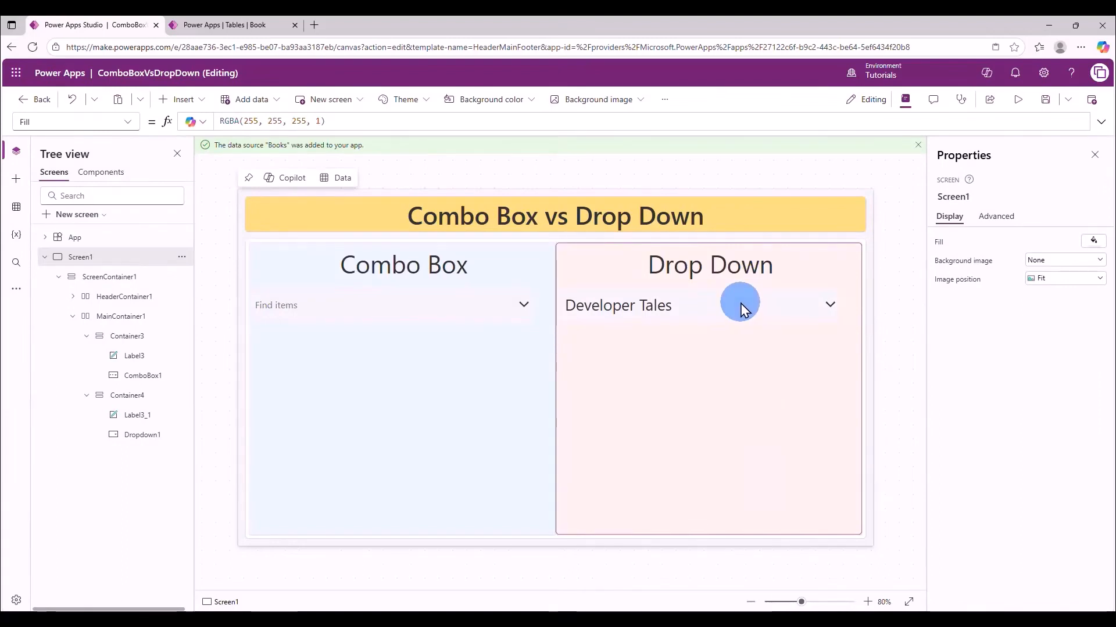
Replace the drop down's Items formula with an AddColumns call on Books that defines a new column 'TitleAndAuthor'
click(726, 309)
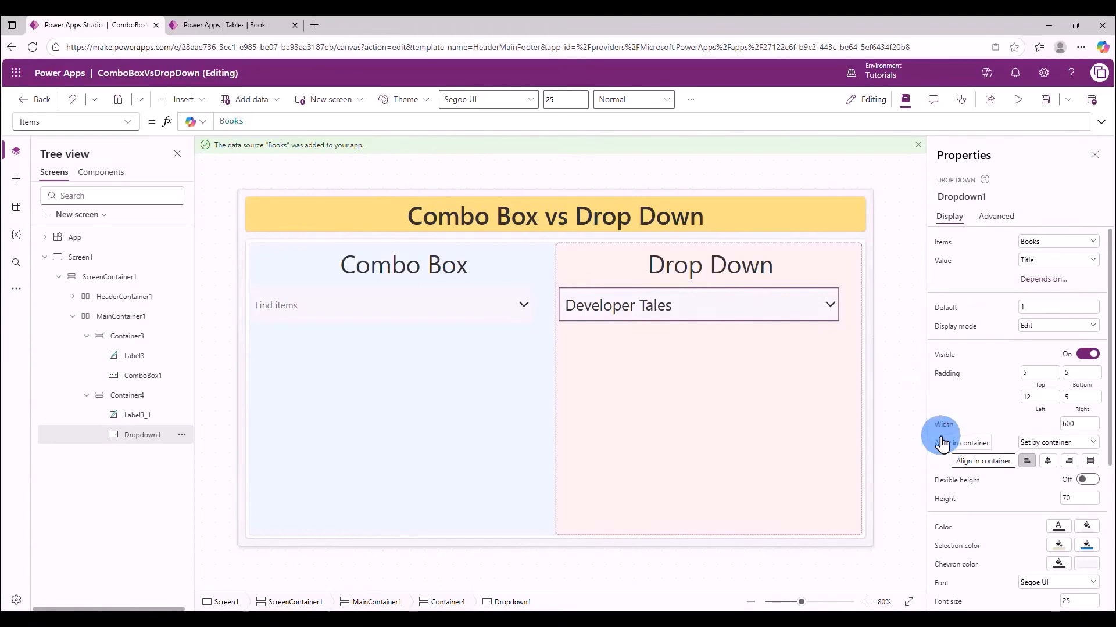
click(1101, 123)
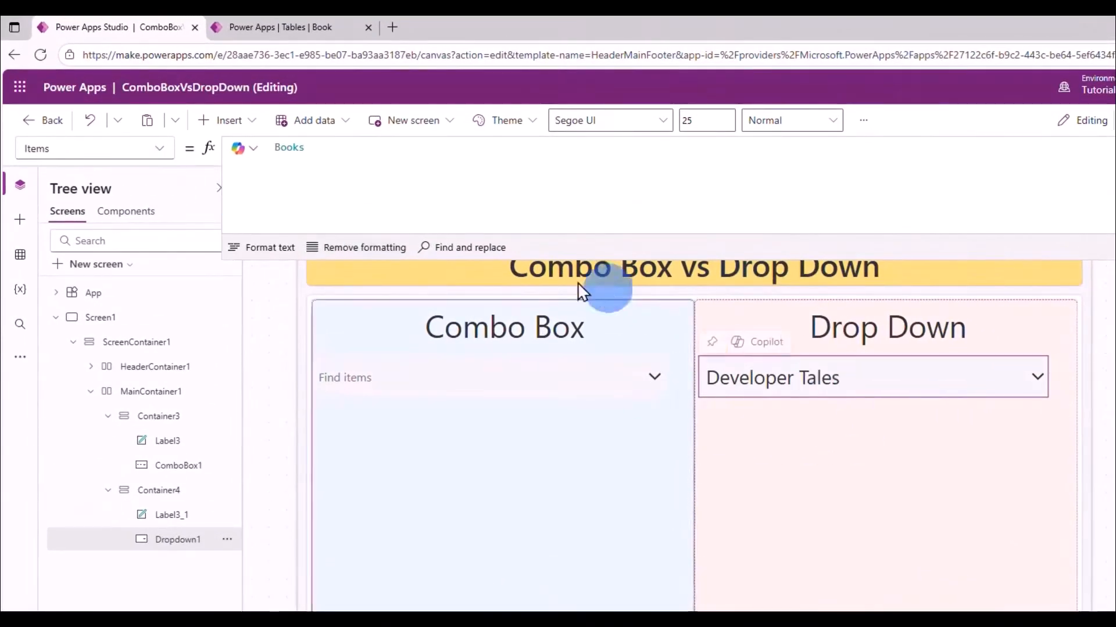
drag(389, 151, 231, 141)
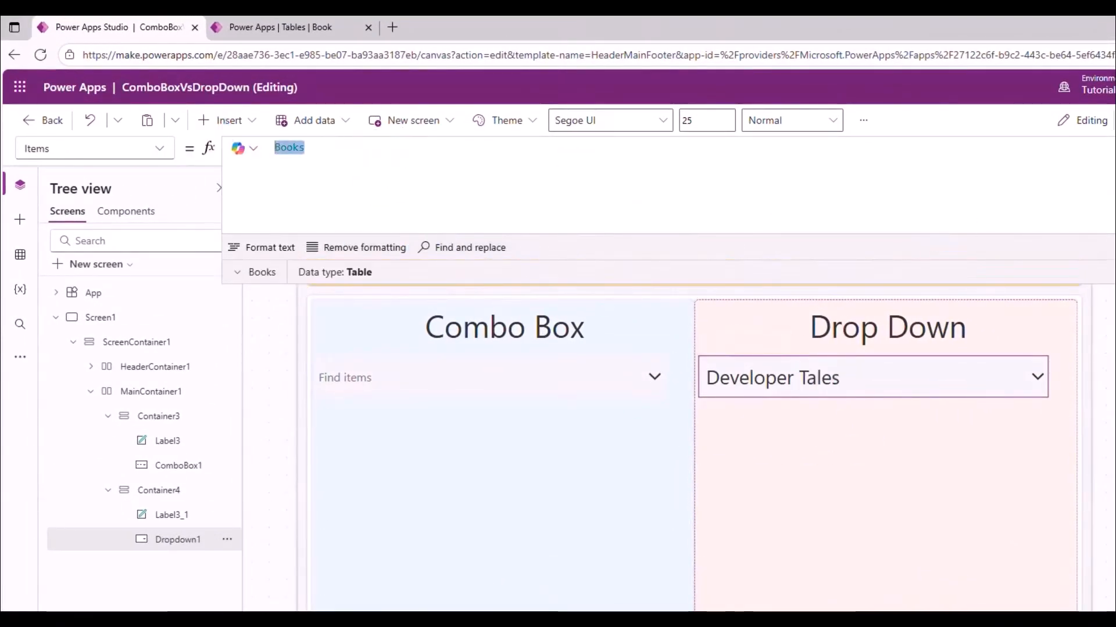
text(Ad)
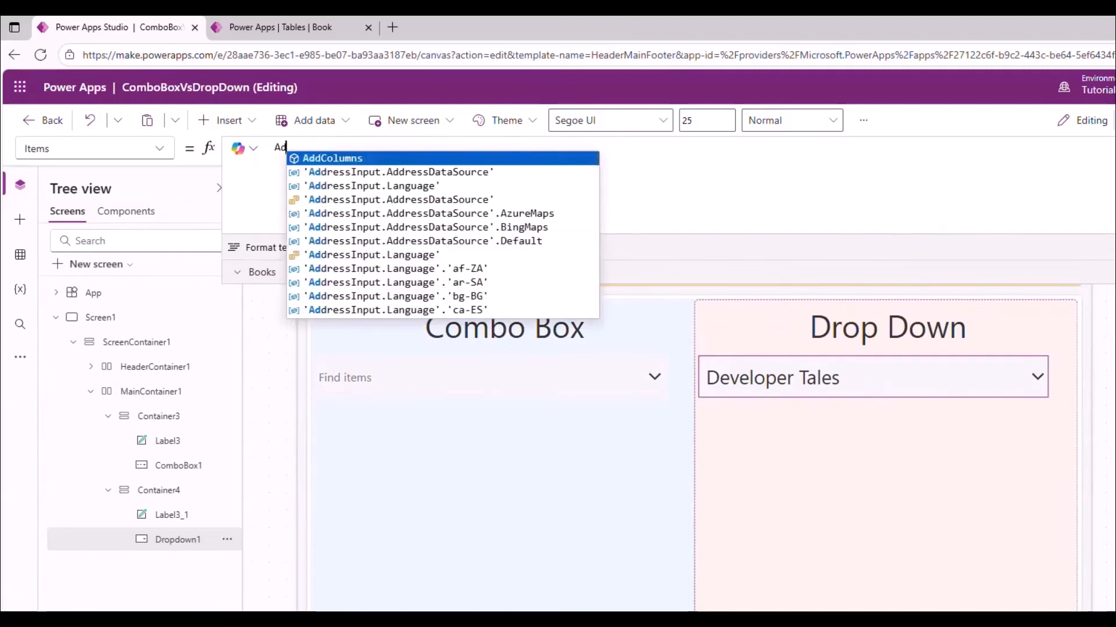
text(dColumns())
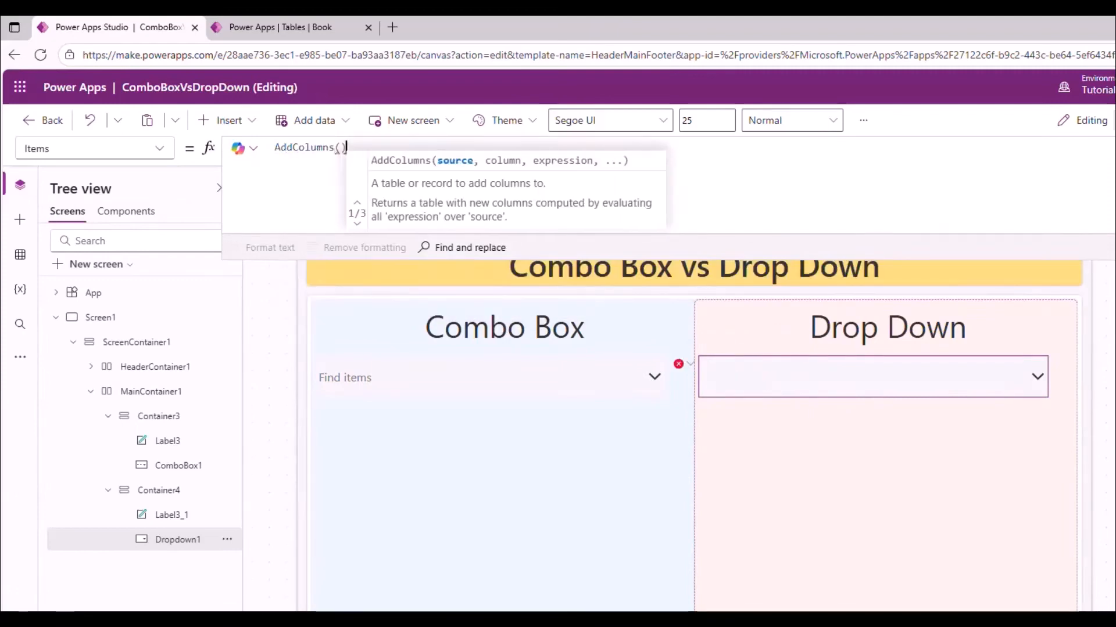
key(Left)
text(Books,)
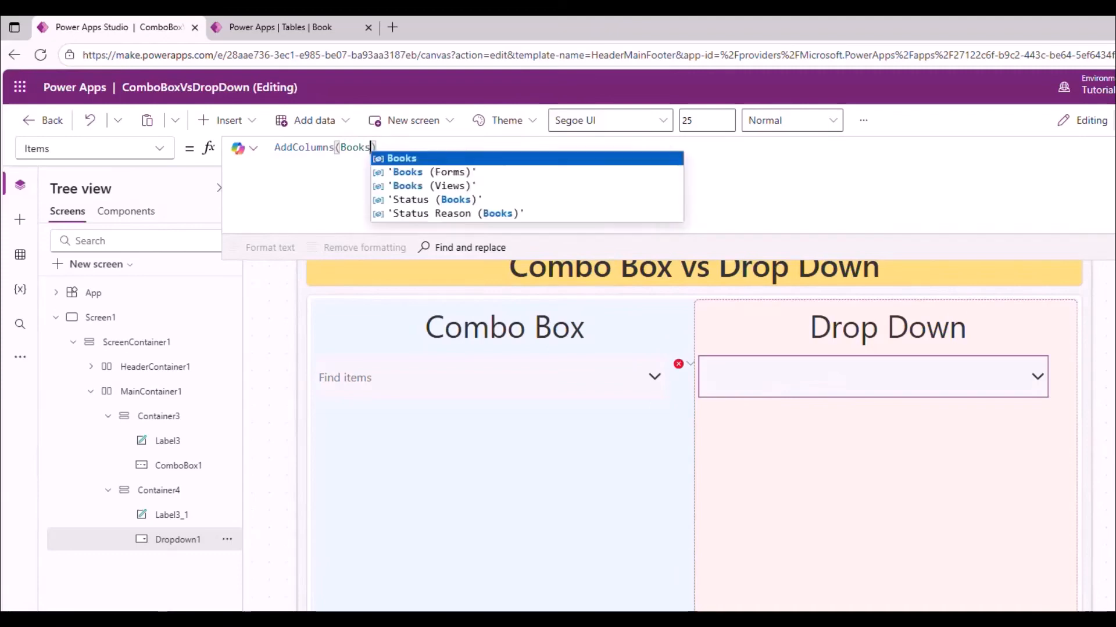
text( 'Ti)
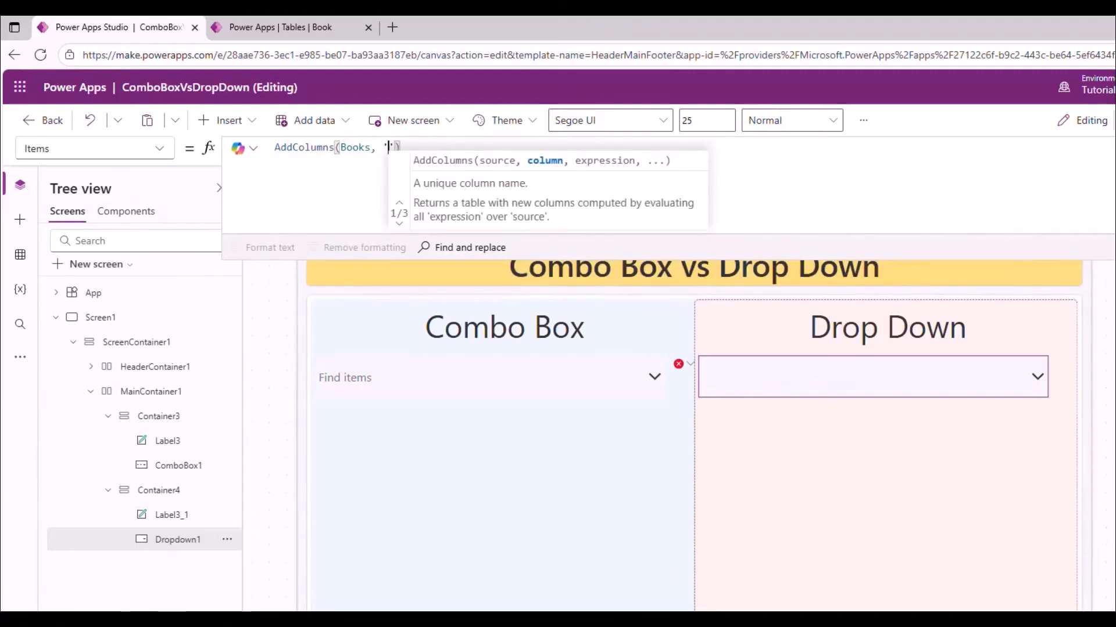
text(tleAndAuth)
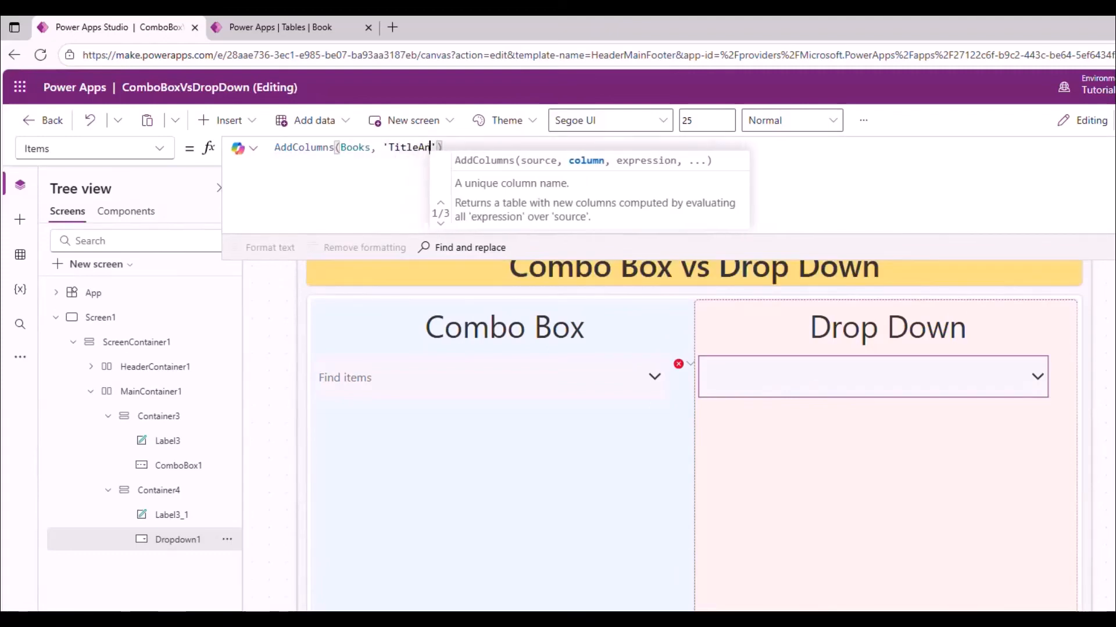
text(or')
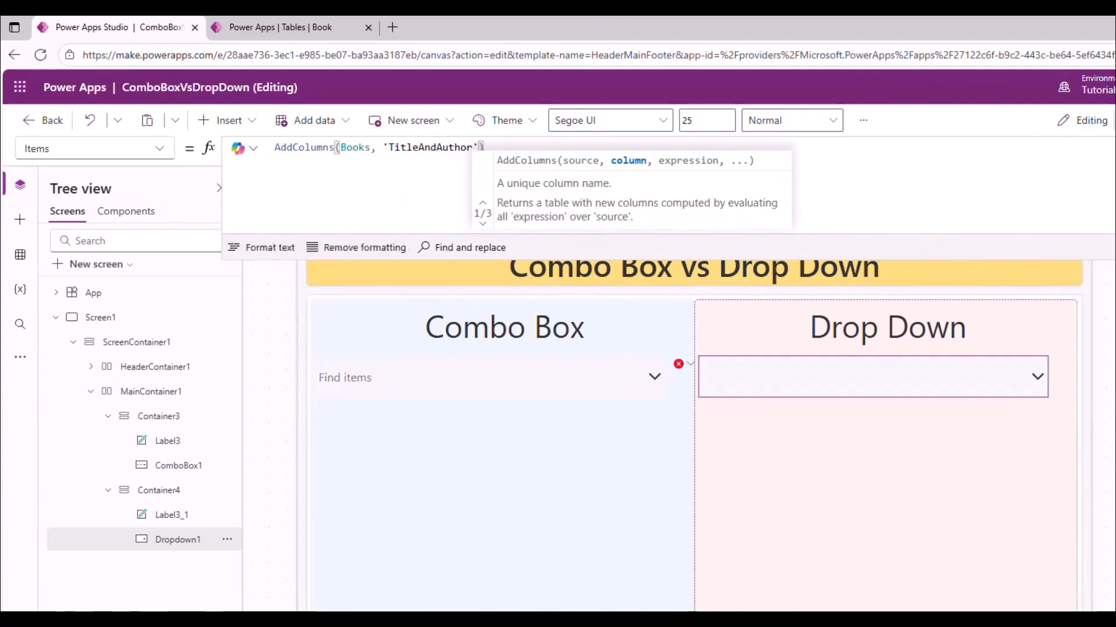
Complete the drop down's AddColumns formula with the column expression Title & " - " & Author
text(, Title )
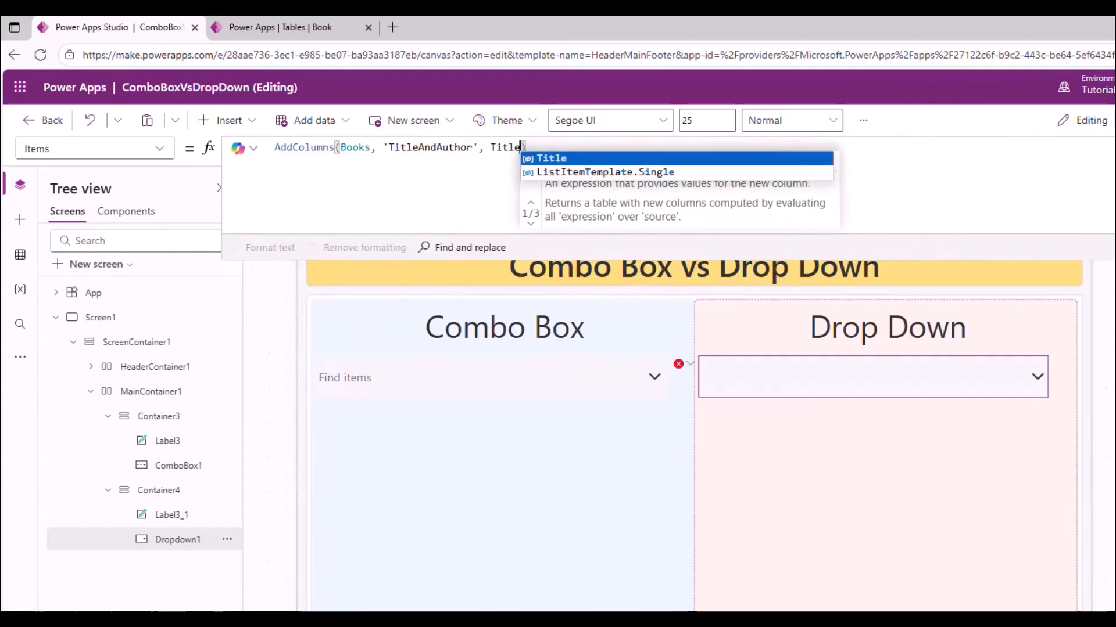
text(& ")
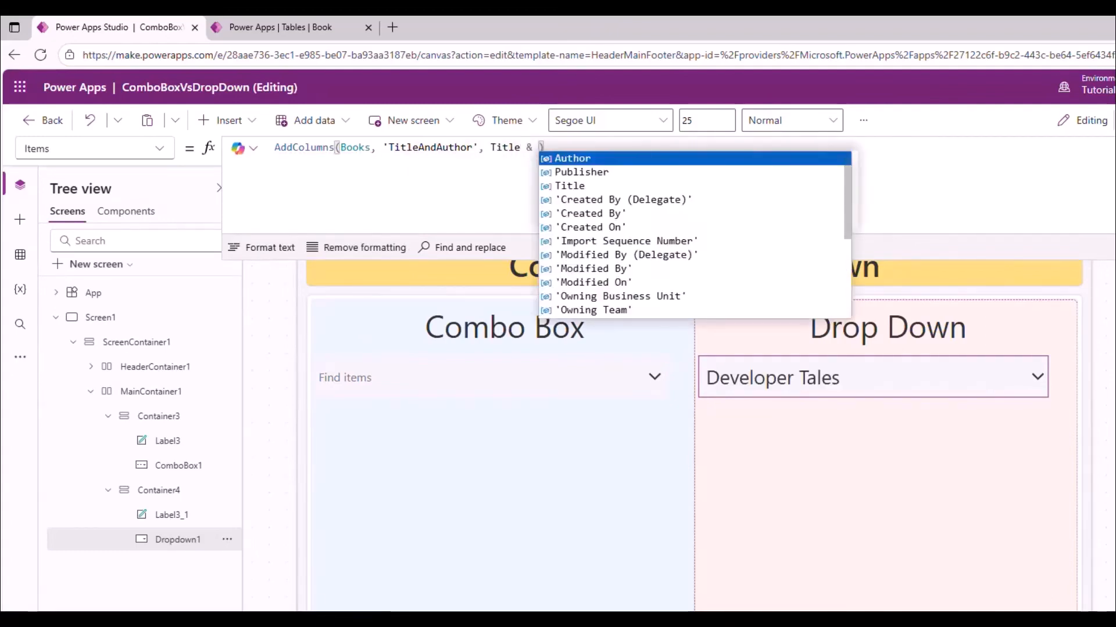
text( - ")
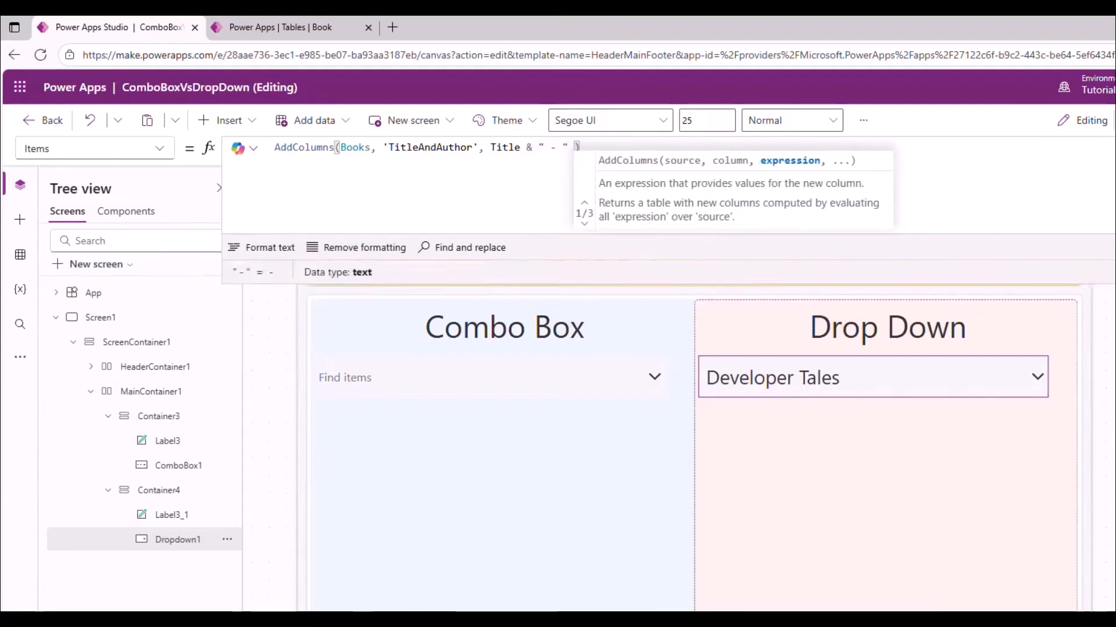
text(& Author)
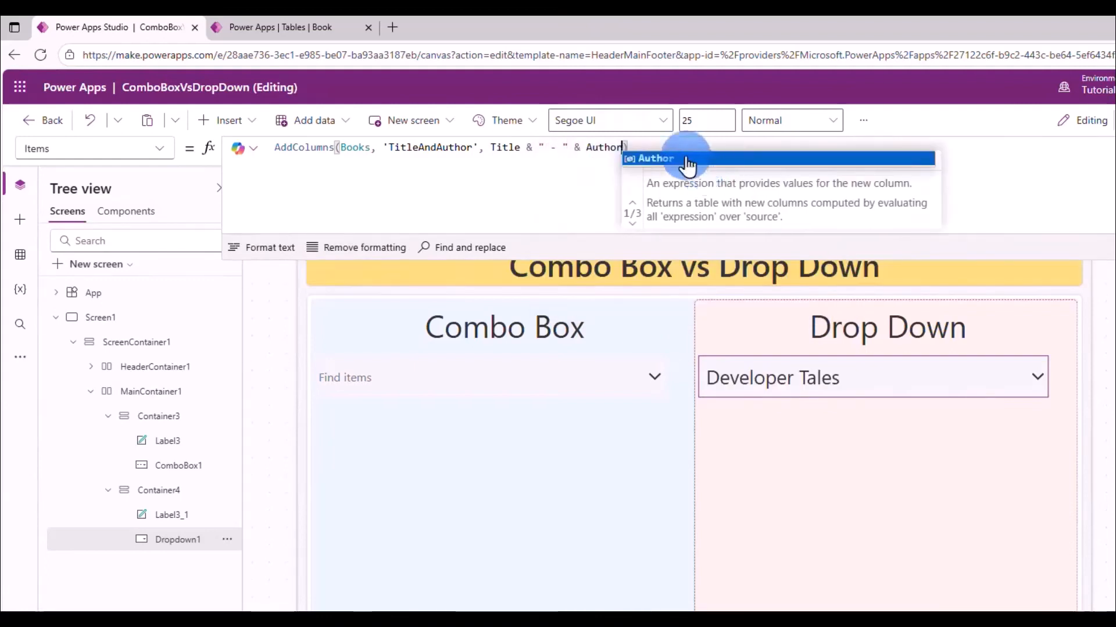
click(673, 146)
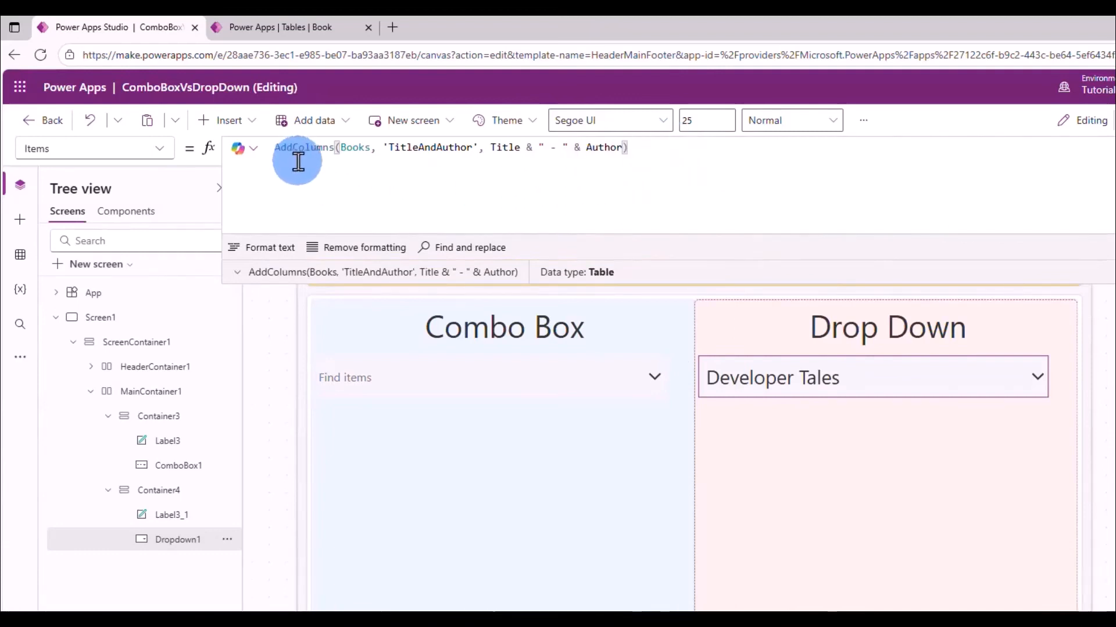
double_click(365, 152)
click(519, 196)
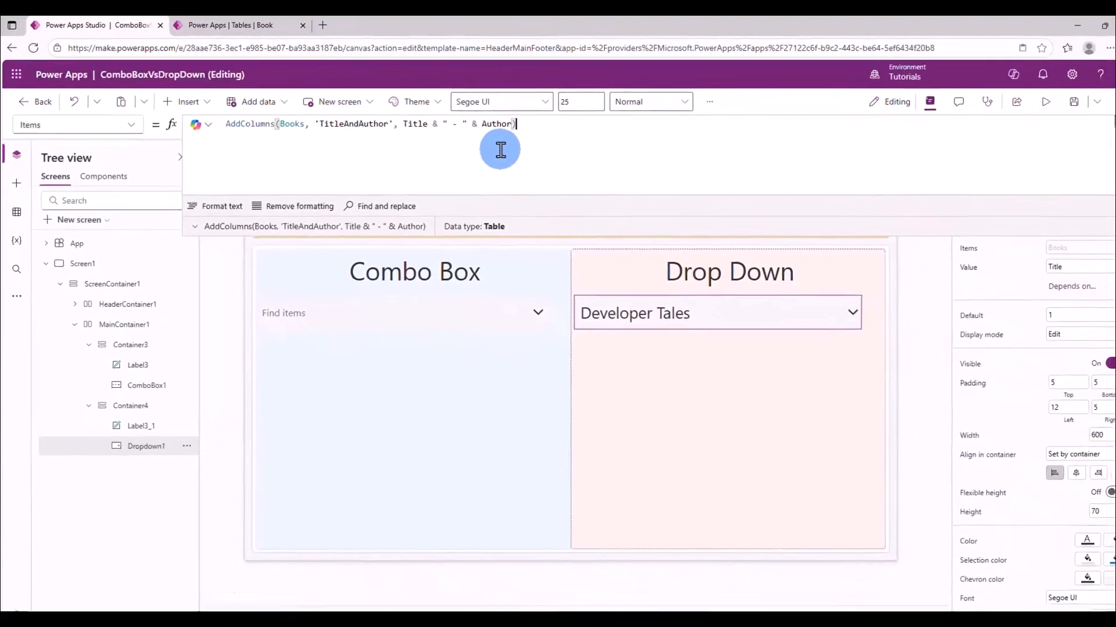
Set the drop down's displayed value to TitleAndAuthor
click(714, 312)
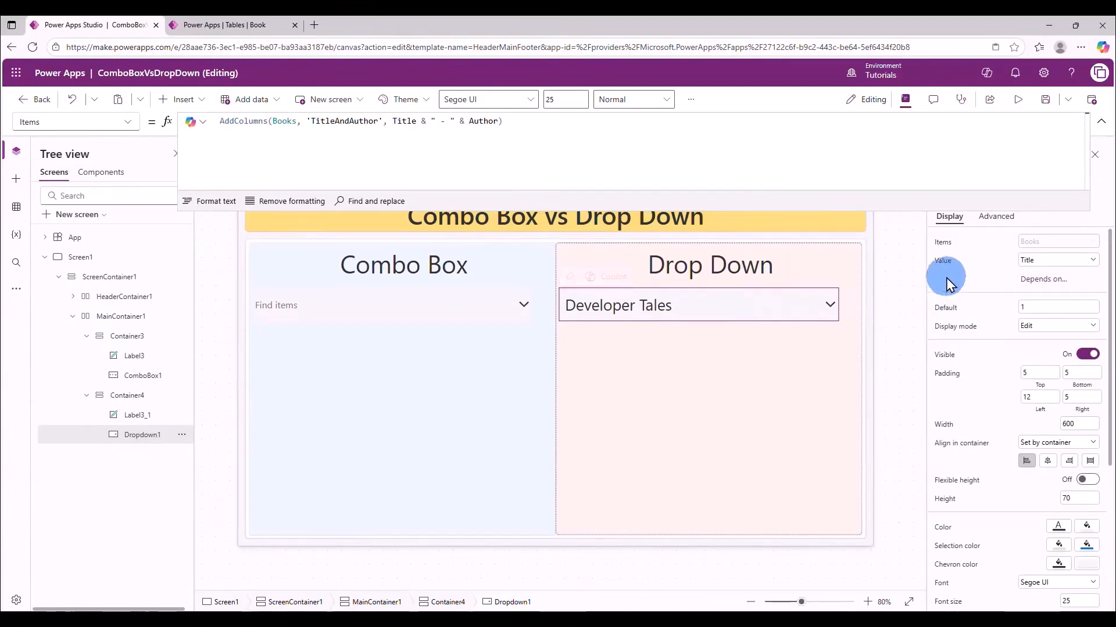
click(1070, 265)
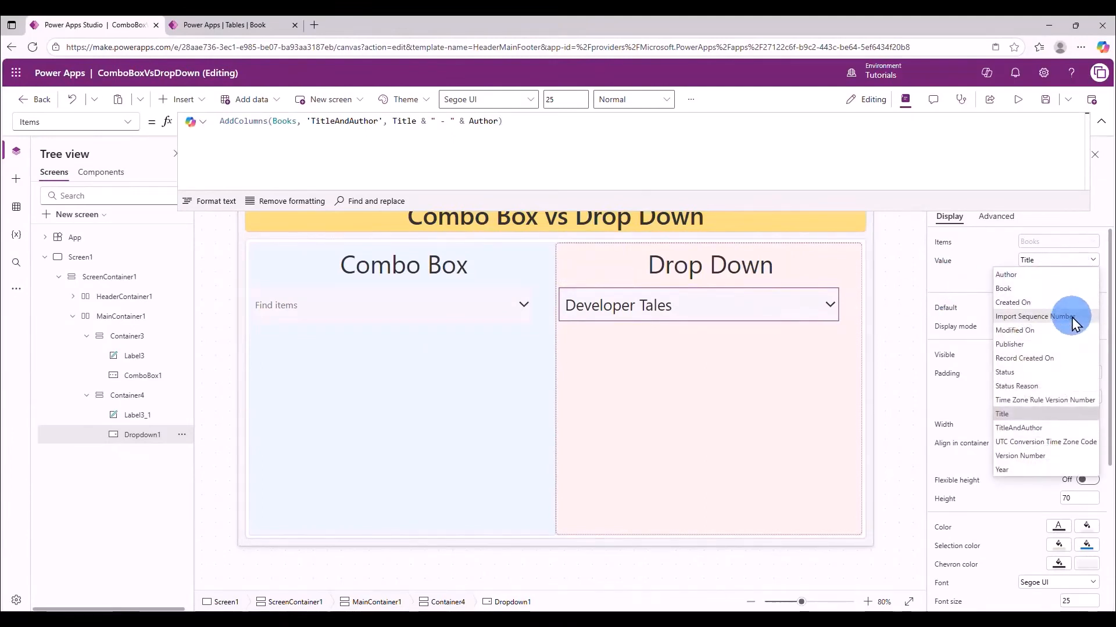
click(1066, 430)
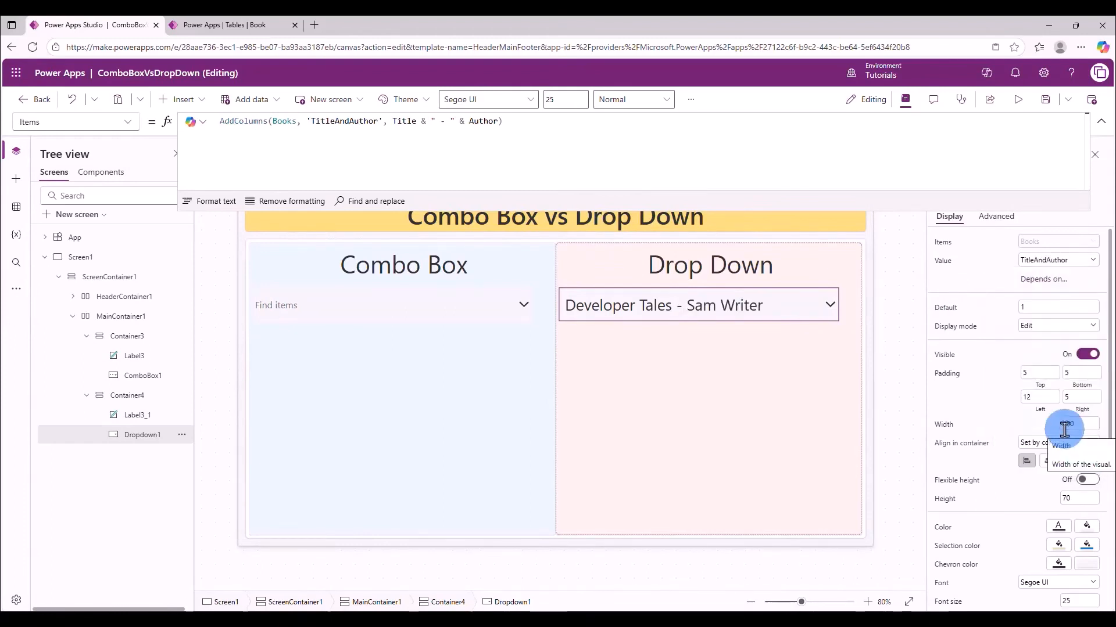
Preview the drop down's list of combined titles and authors and leave the preview
key(F5)
click(718, 257)
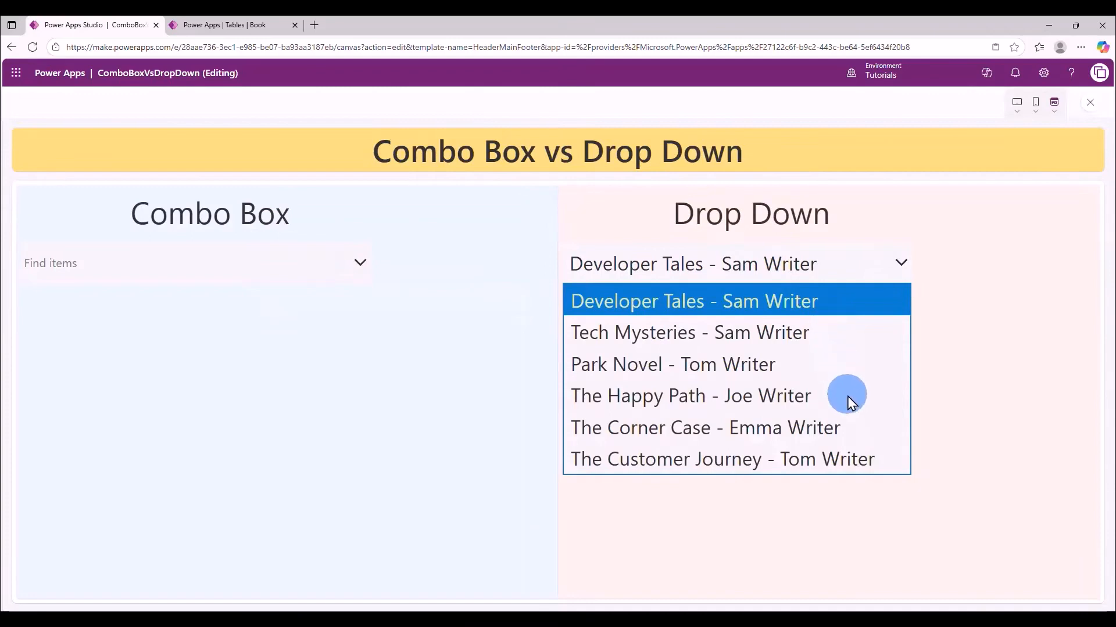
key(Escape)
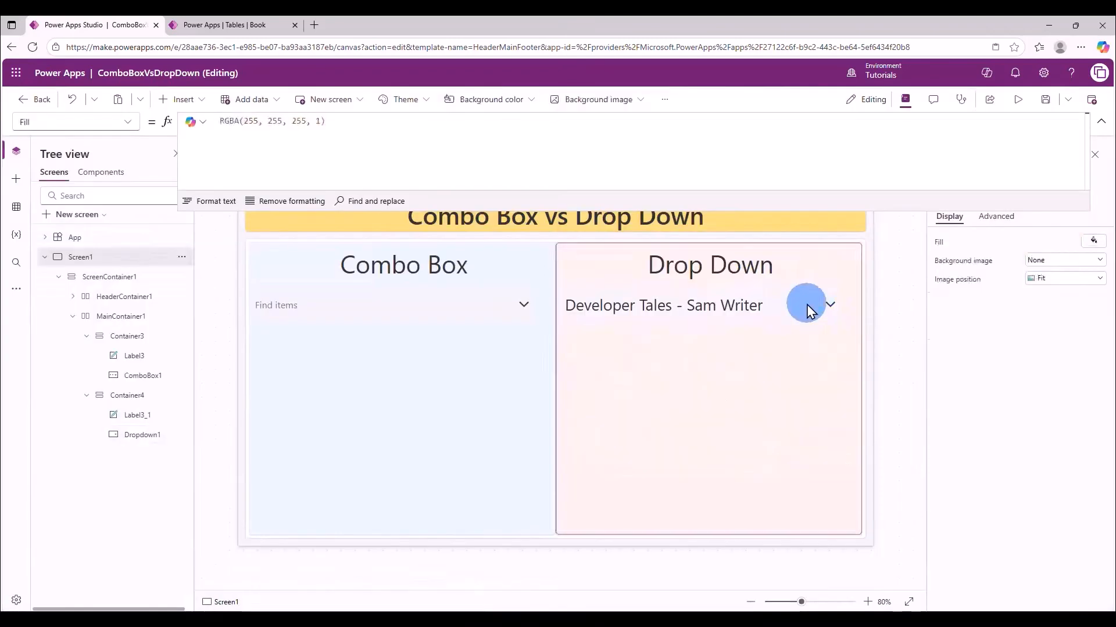
Copy the drop down's AddColumns formula and replace the combo box's Items formula with it
click(770, 308)
drag(545, 121, 155, 125)
key(ctrl+c)
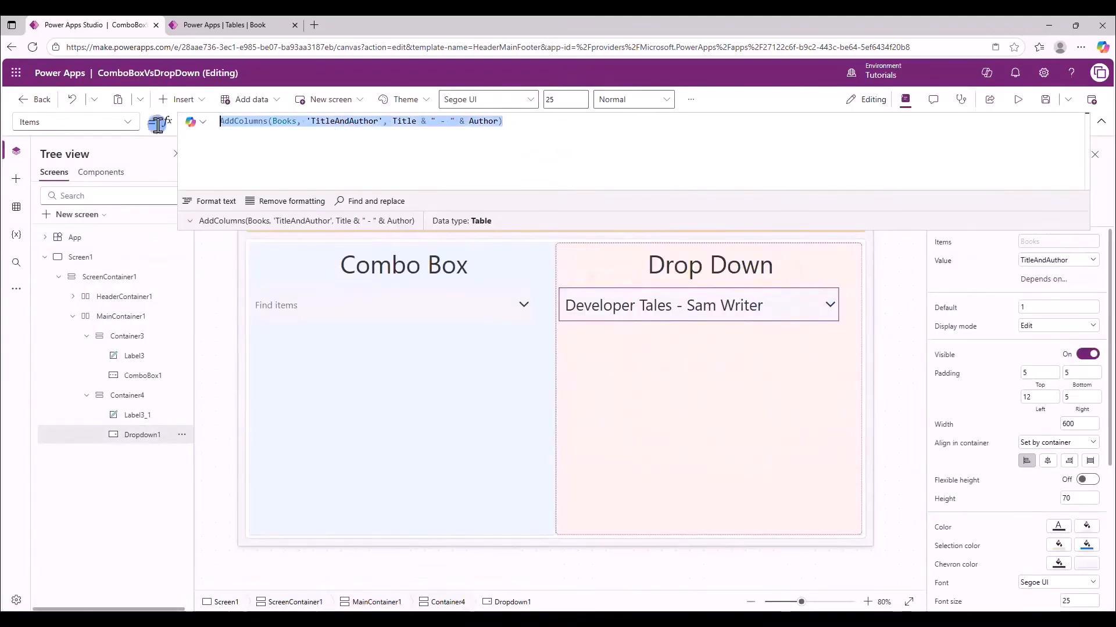
click(336, 309)
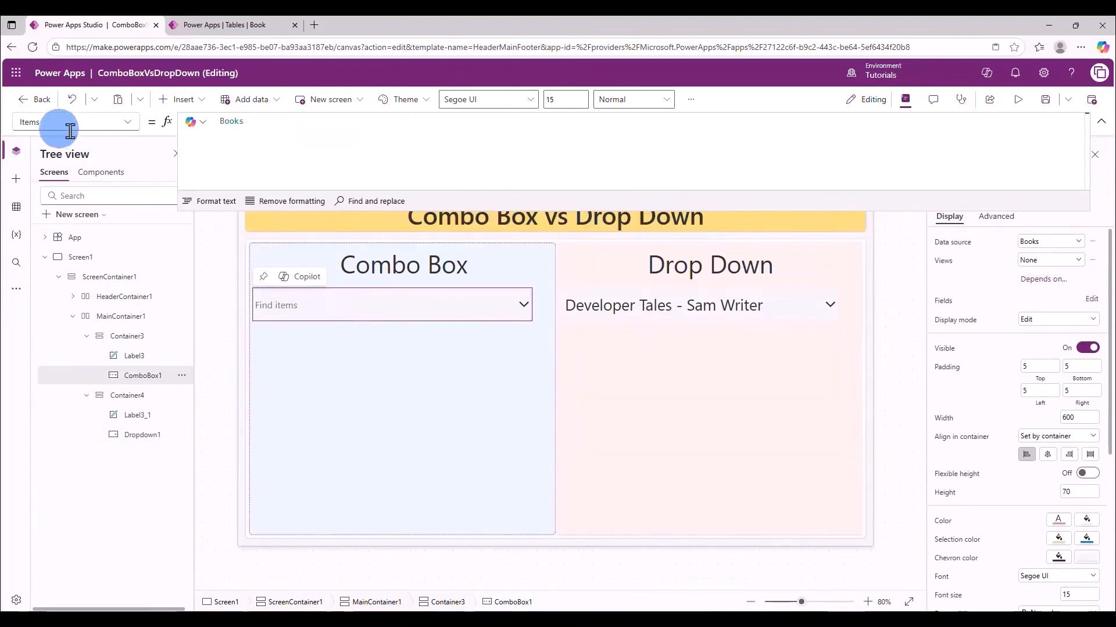
drag(279, 121, 189, 128)
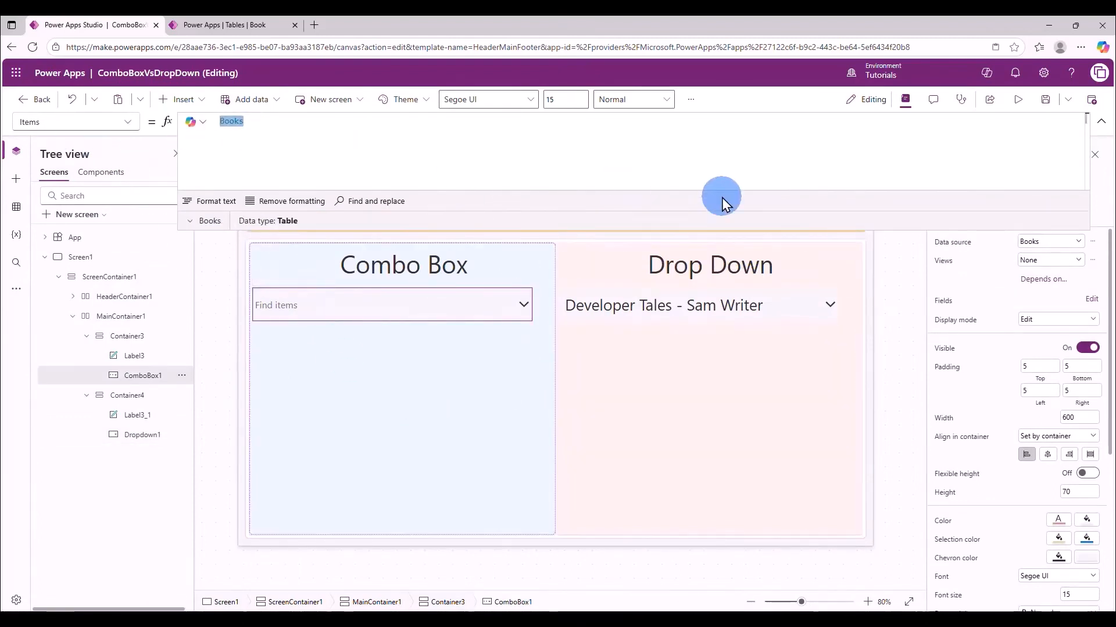
key(ctrl+v)
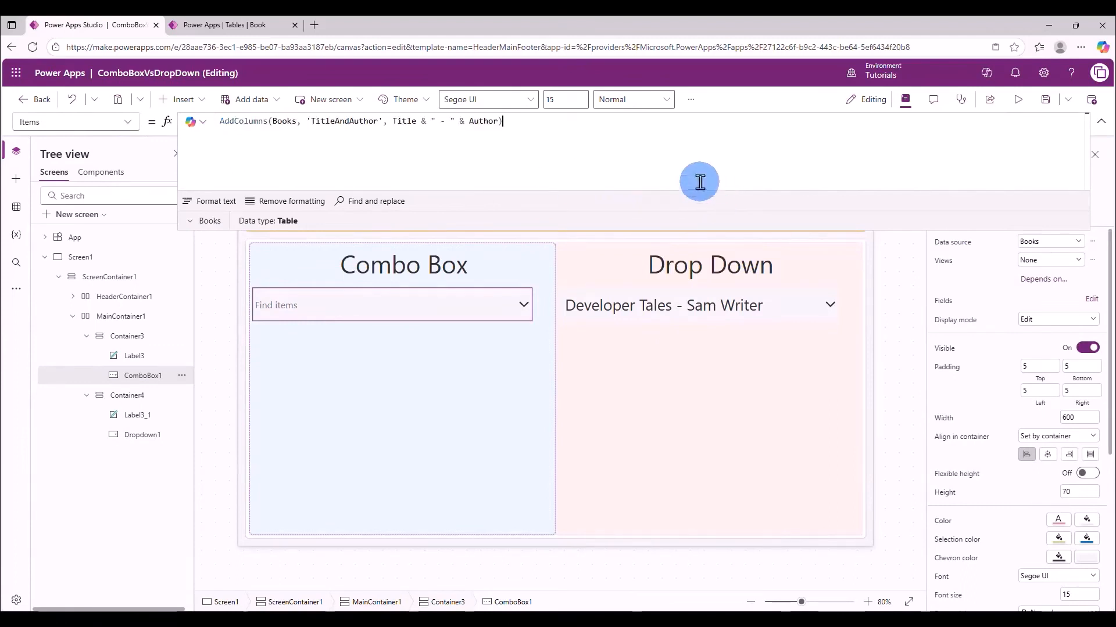
Set the combo box's primary text to TitleAndAuthor with the Single layout and preview its list of items
click(1092, 300)
click(859, 271)
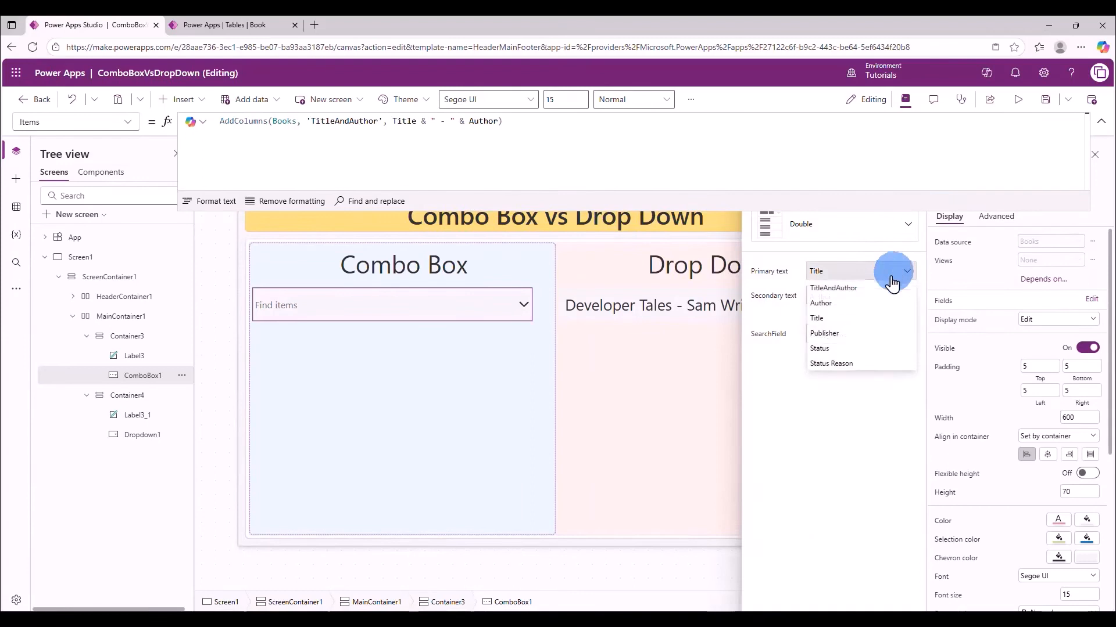
click(852, 285)
click(840, 237)
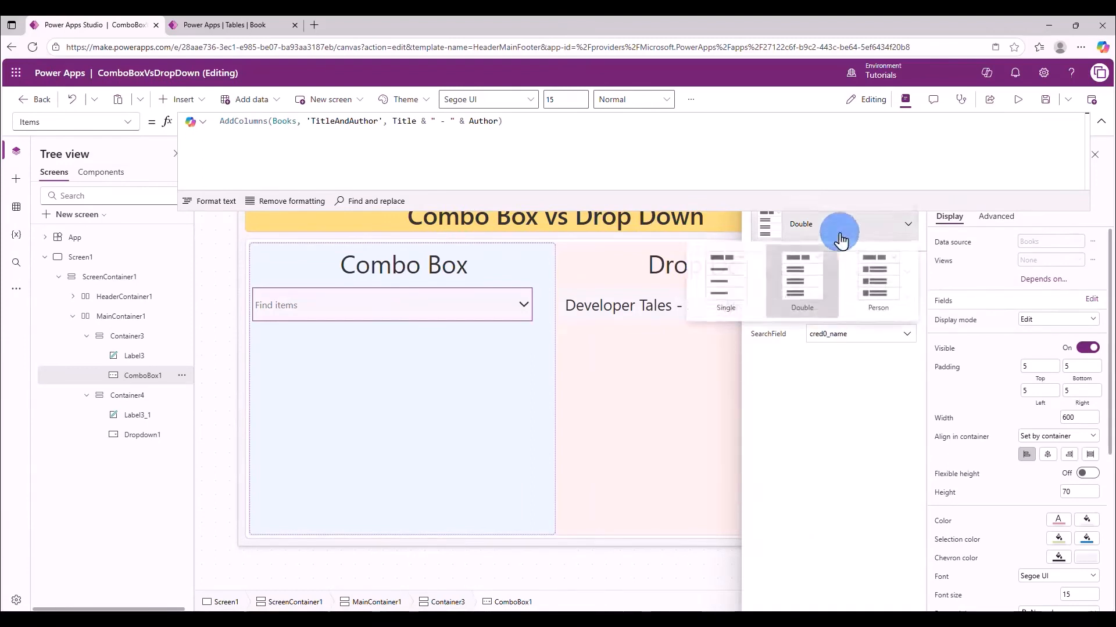
click(736, 279)
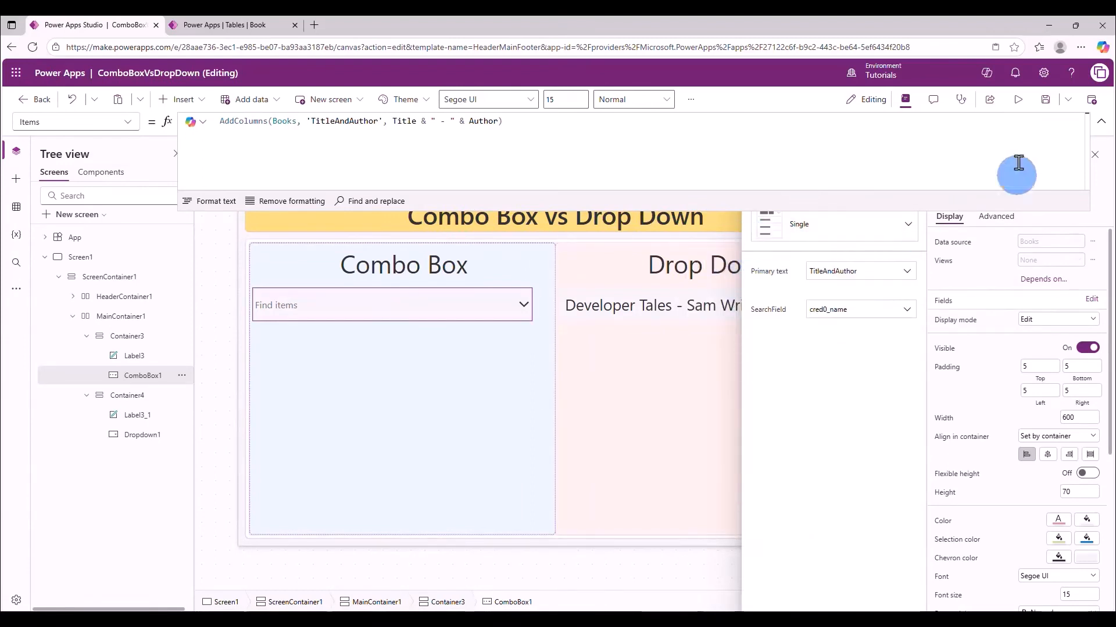
click(1017, 99)
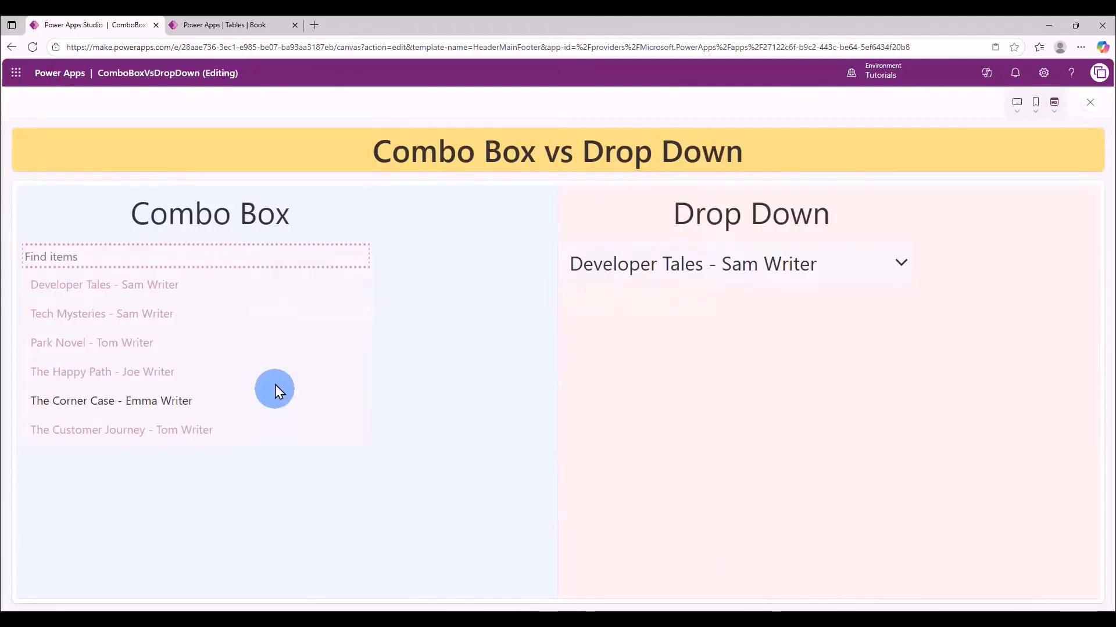
key(Escape)
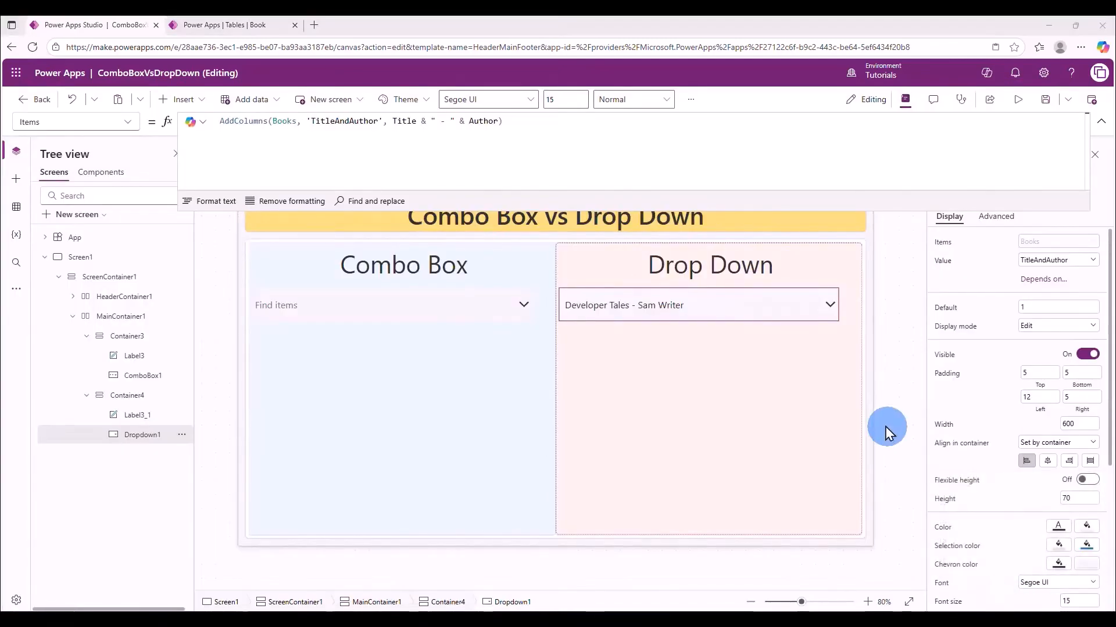
Set the drop down's Items formula to Books and its displayed value to Title
click(744, 307)
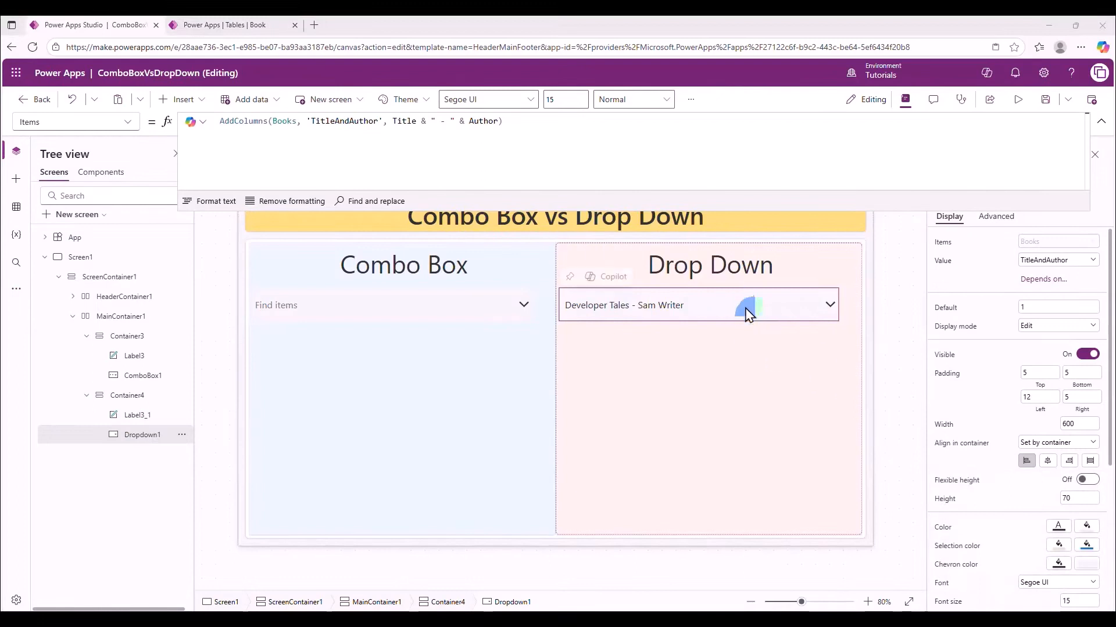
triple_click(518, 121)
text(Books)
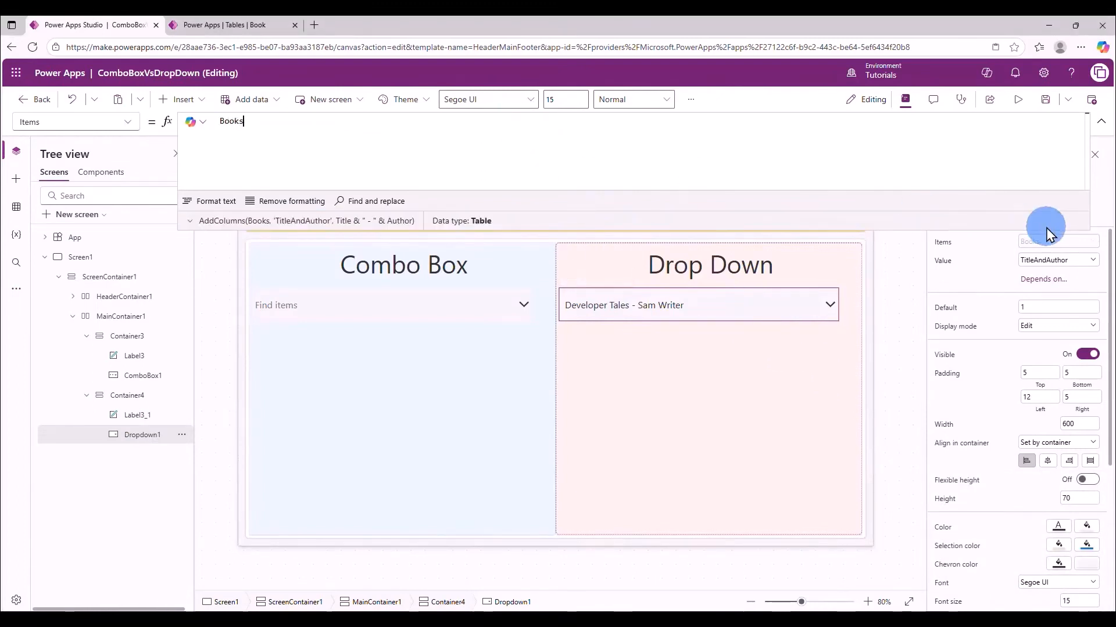
click(1057, 260)
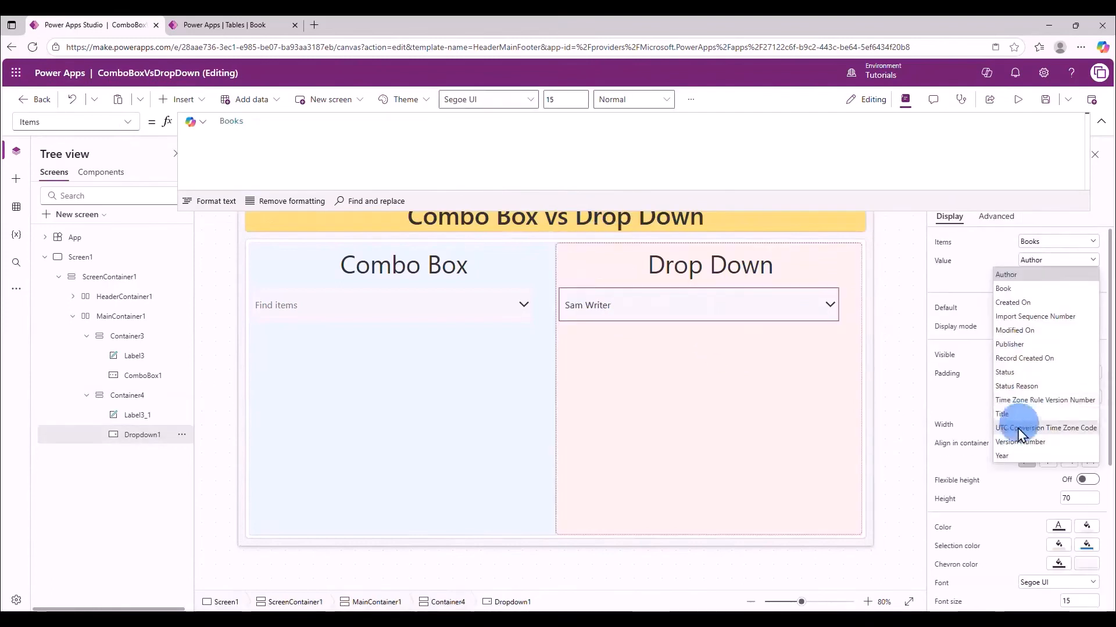
click(1011, 419)
Replace the combo box's AddColumns formula in Items with Books and check its primary text field
click(333, 313)
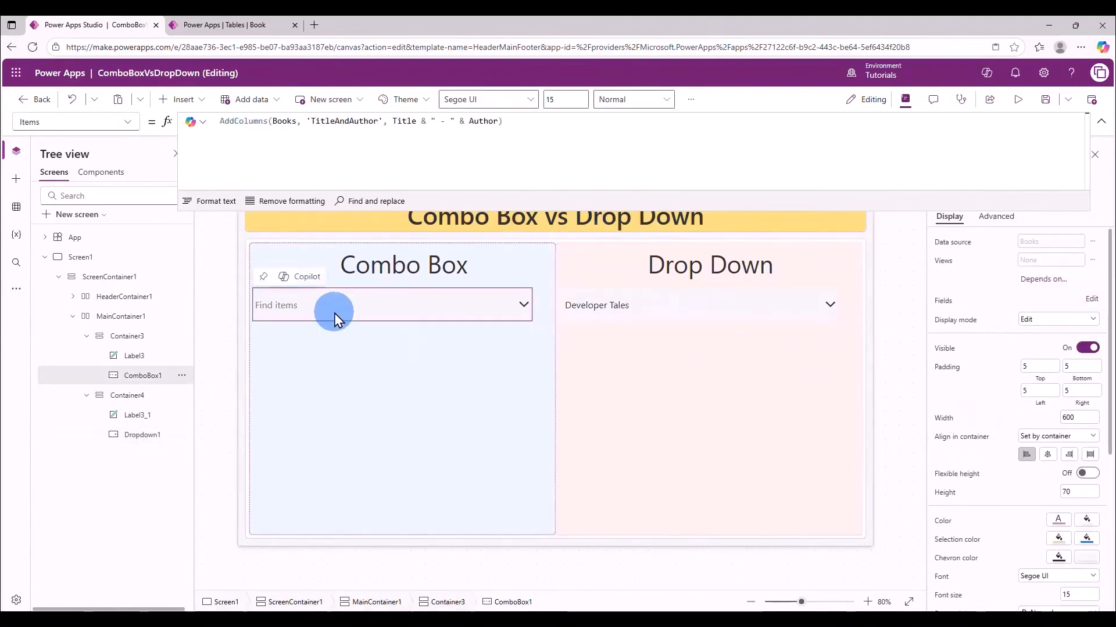
click(544, 123)
key(ctrl+a)
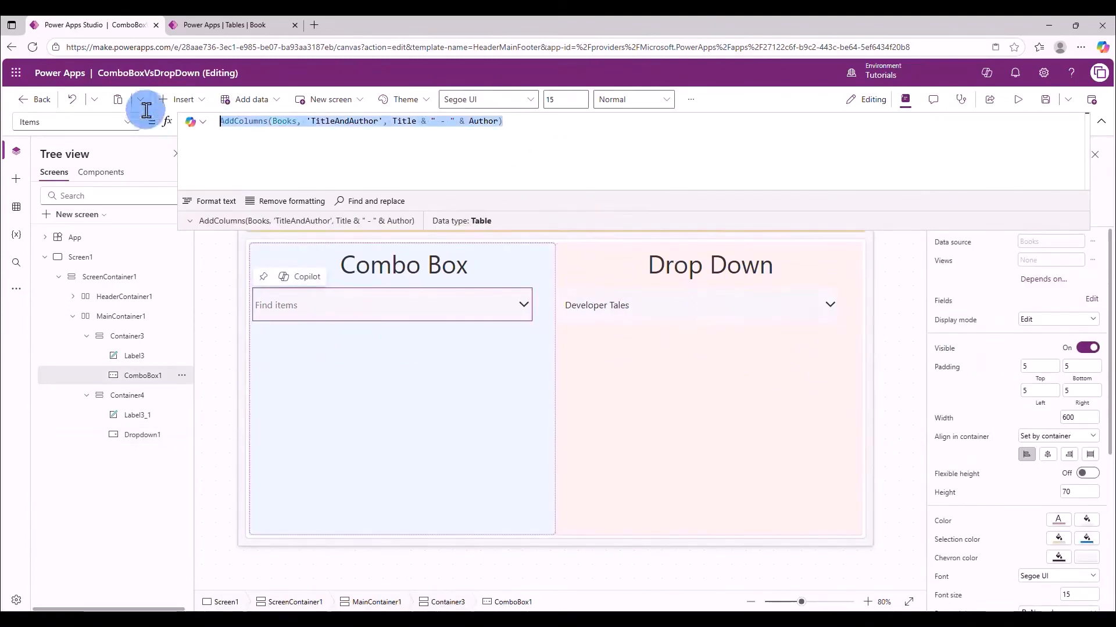
text(Books)
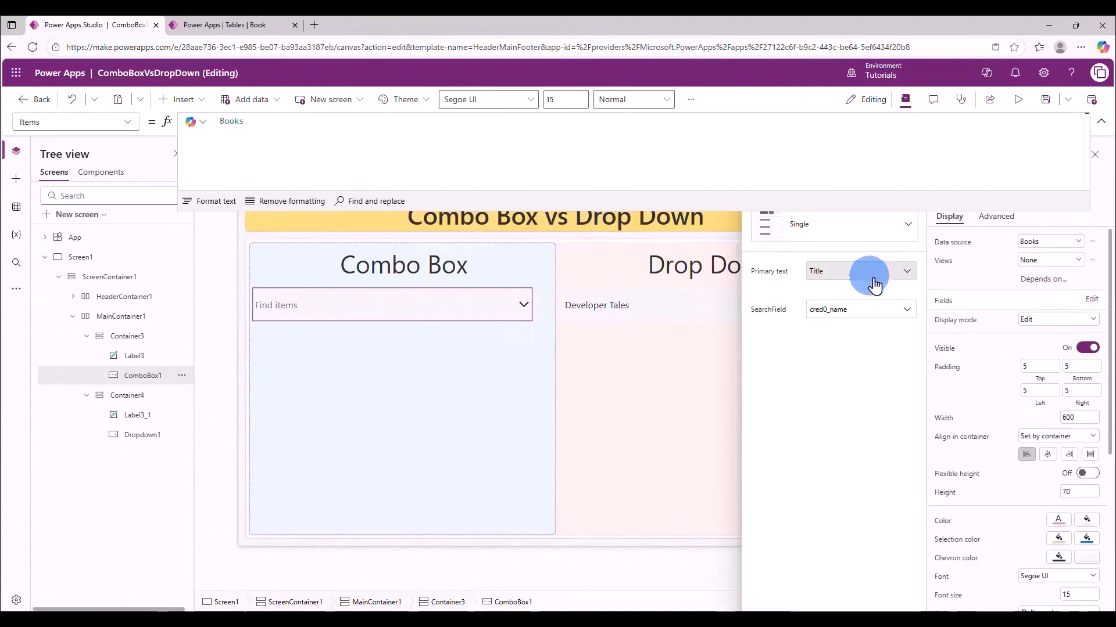
click(702, 416)
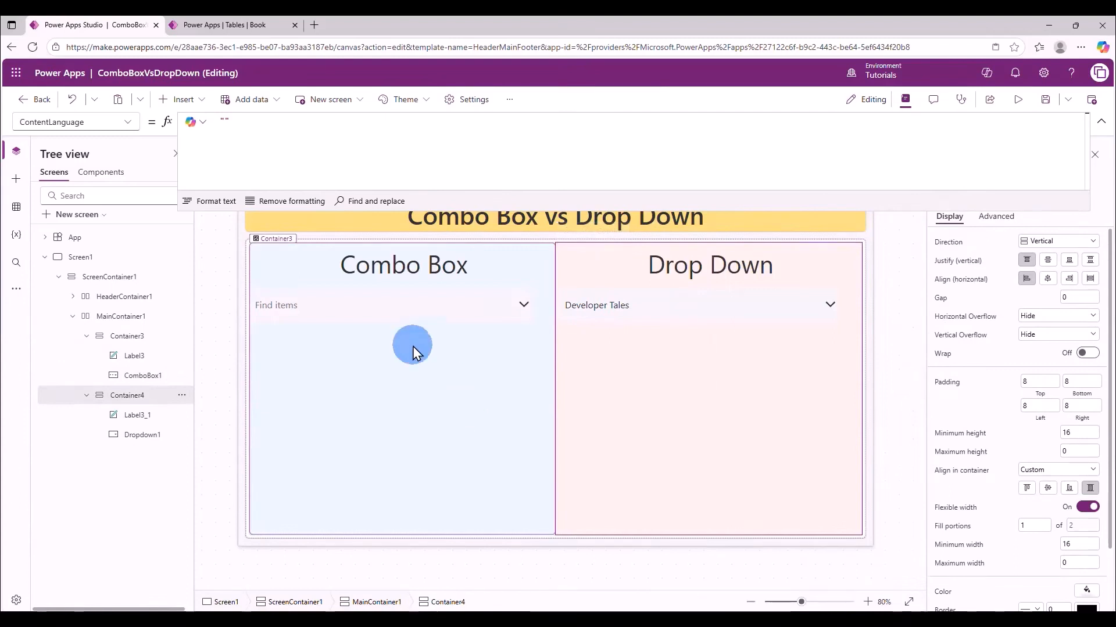
Examine the combo box's SearchField choices and compare them with the Title column's advanced options in the Book table
click(390, 313)
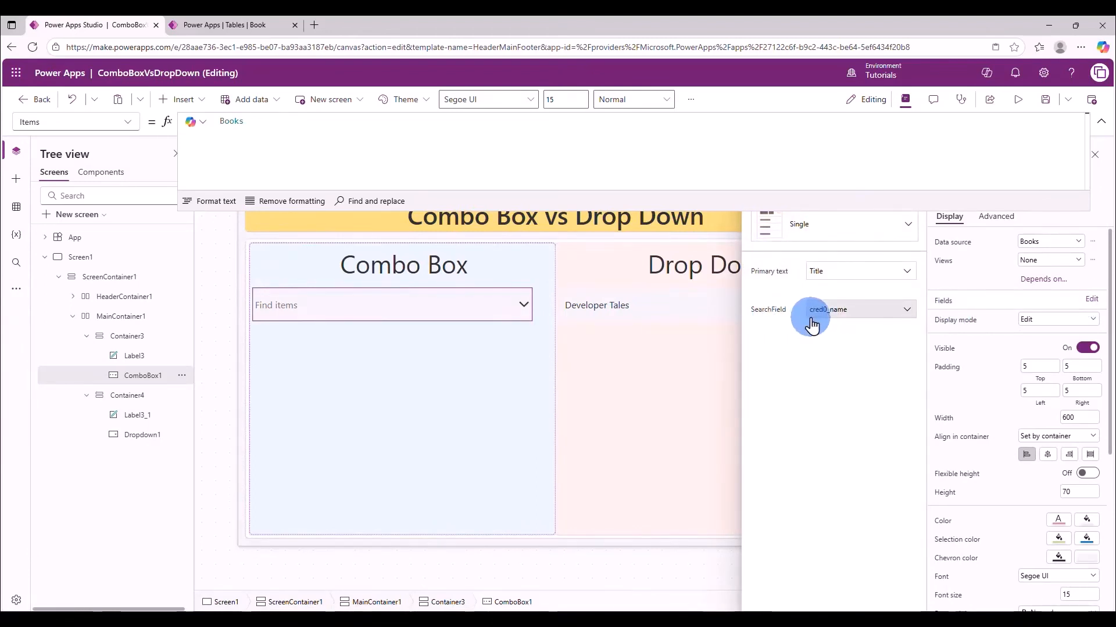
click(889, 313)
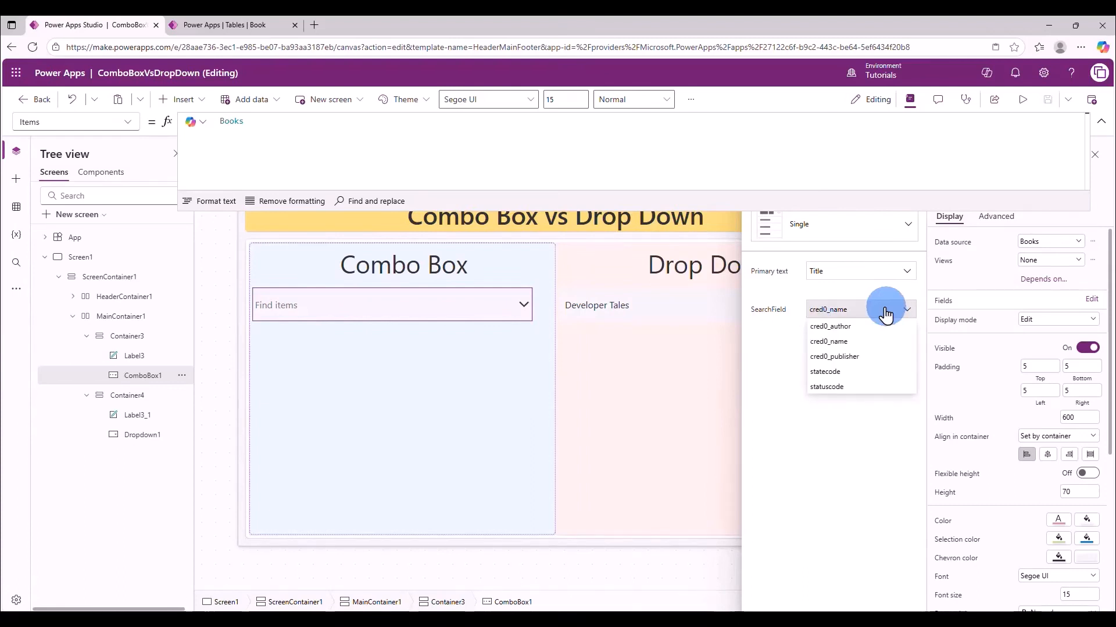
click(264, 23)
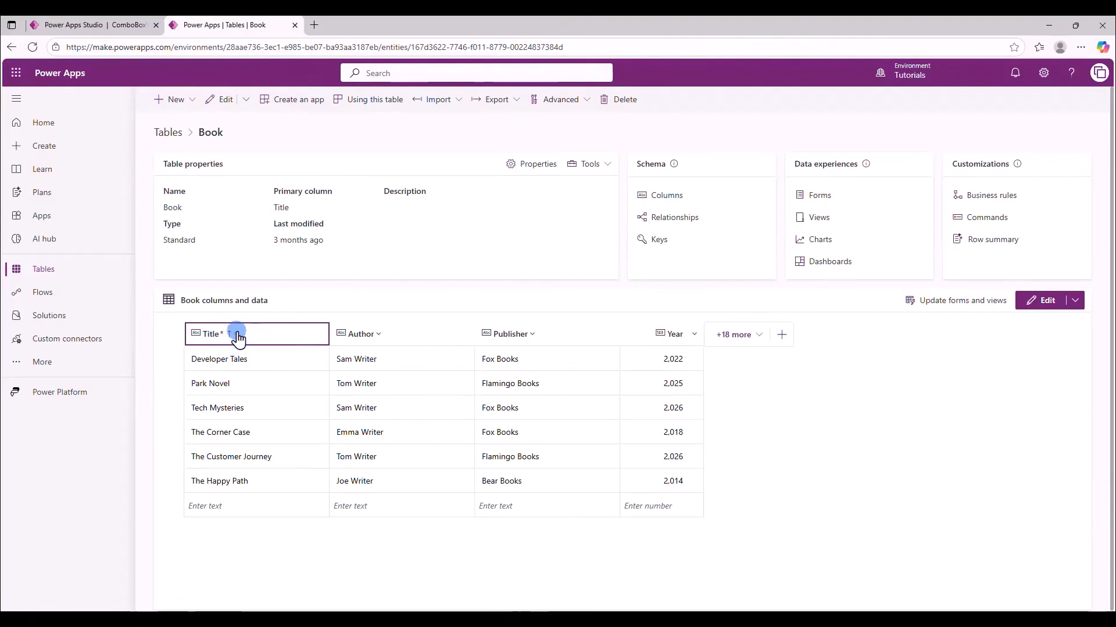
click(249, 338)
click(243, 360)
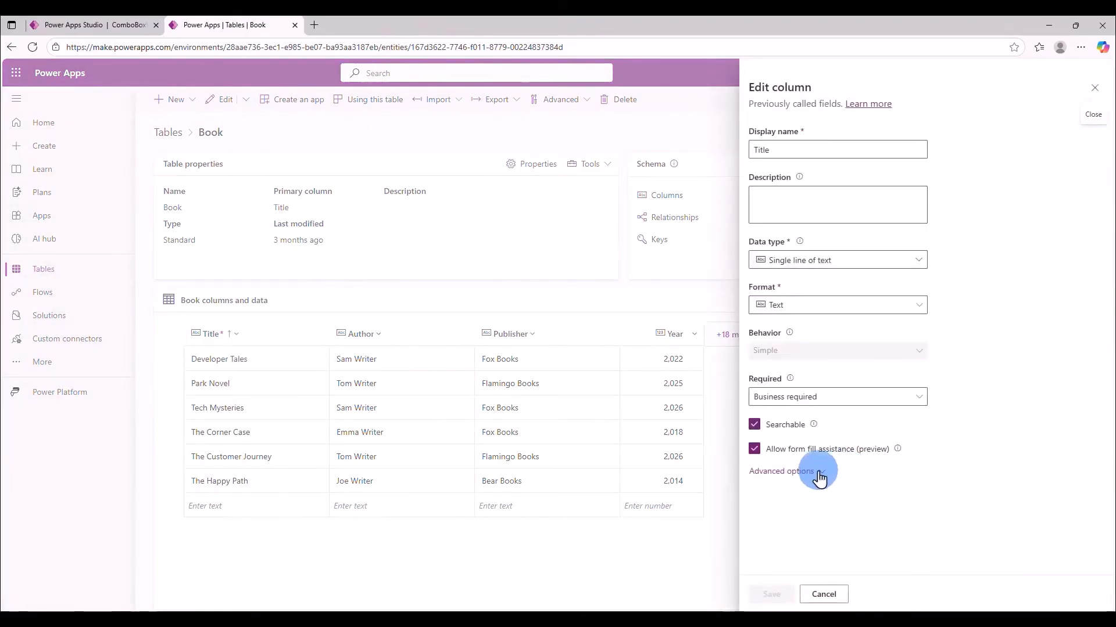
click(815, 474)
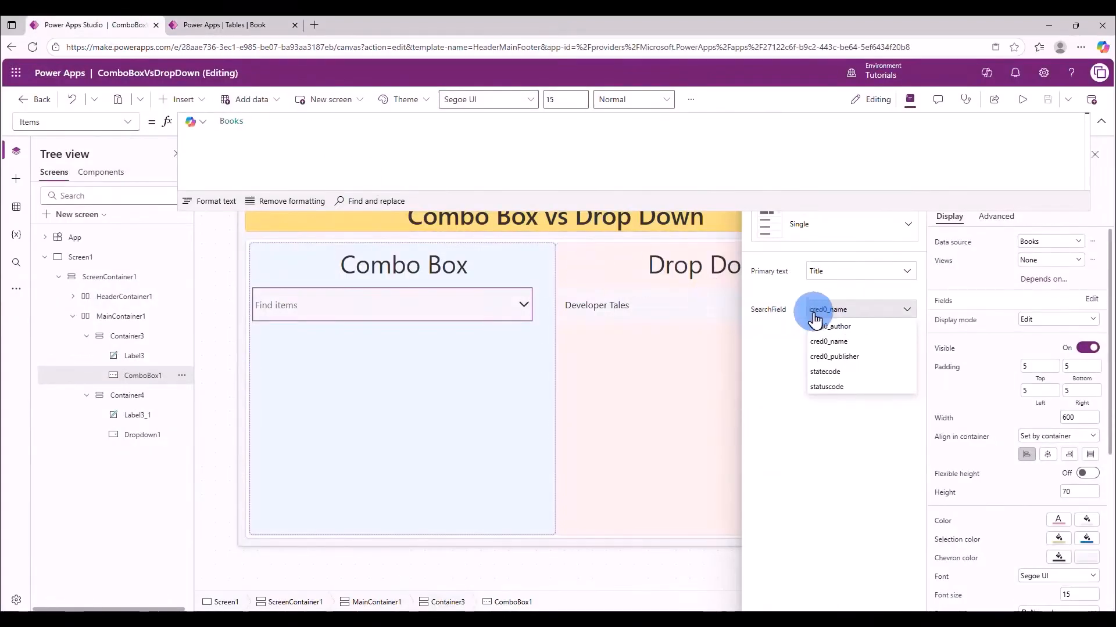
click(775, 362)
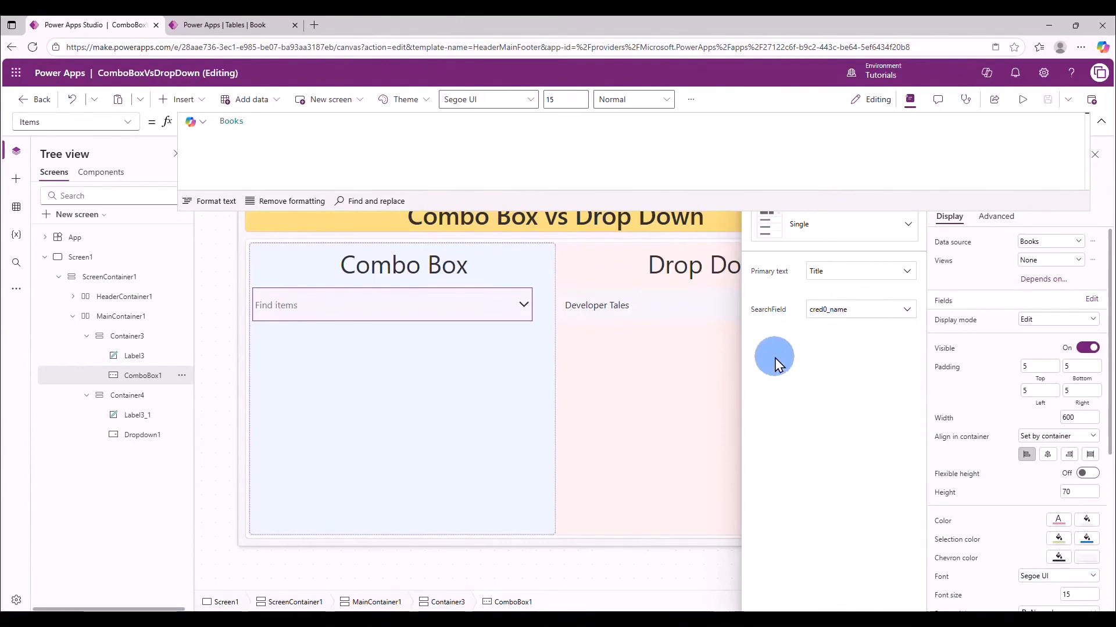
Collapse the formula bar, preview the app, search the combo box for "park" and leave the preview
click(1100, 120)
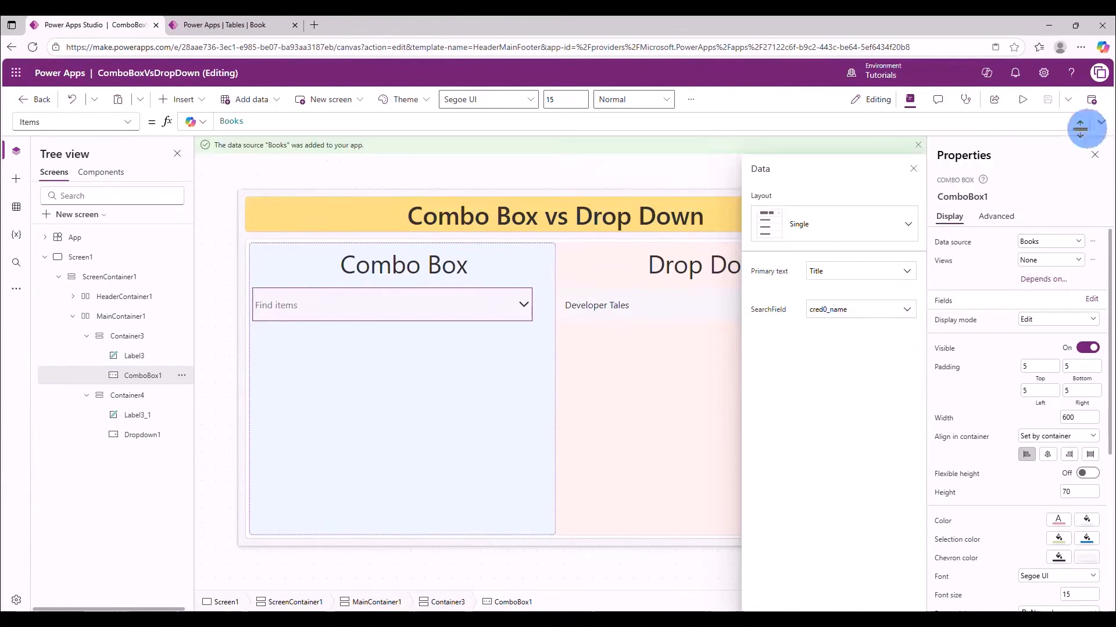
click(1023, 99)
click(205, 266)
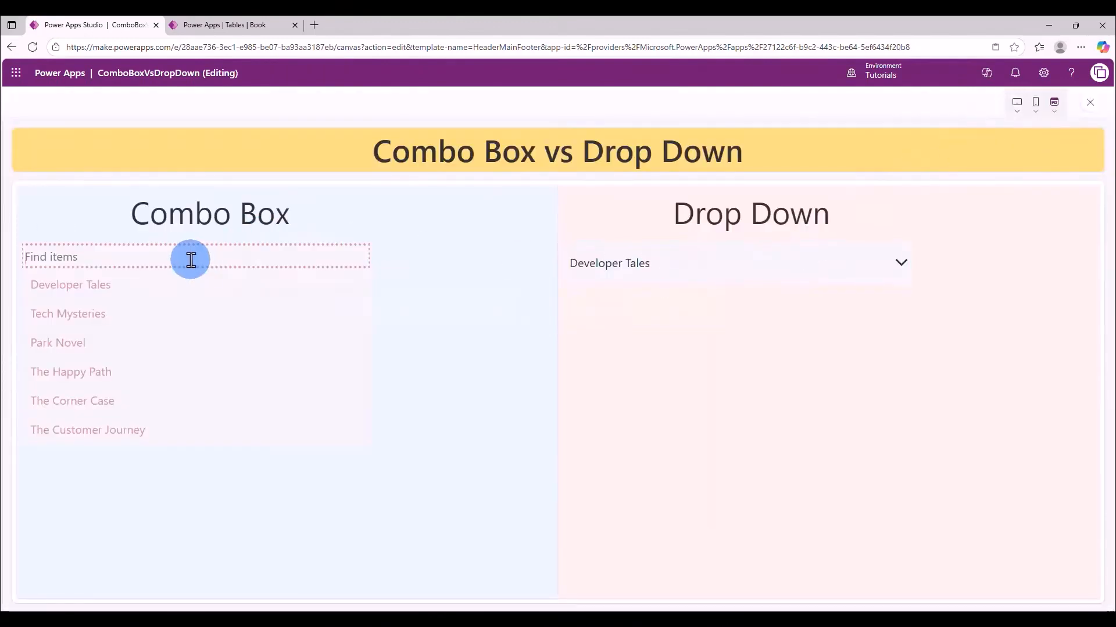
text(park)
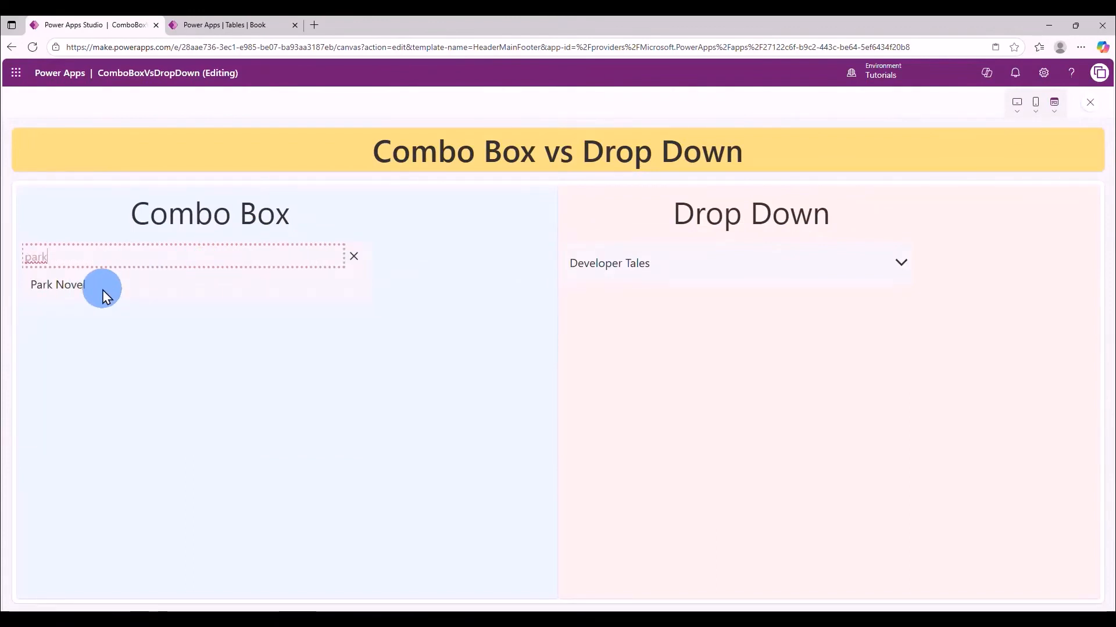
key(Escape)
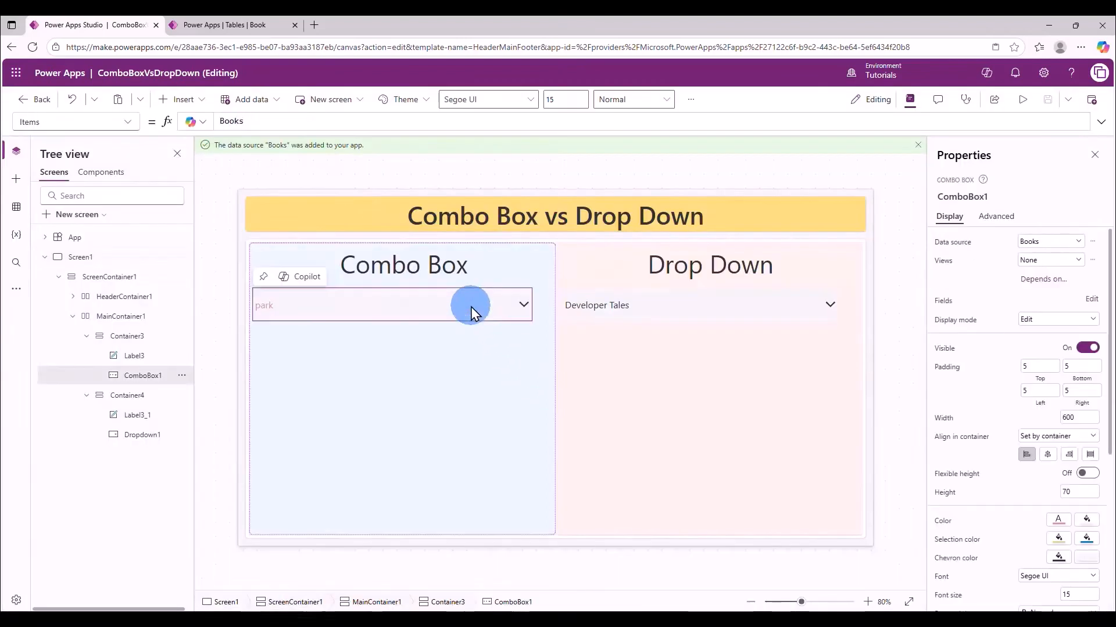
Set the combo box's SearchField to cred0_author
click(1091, 299)
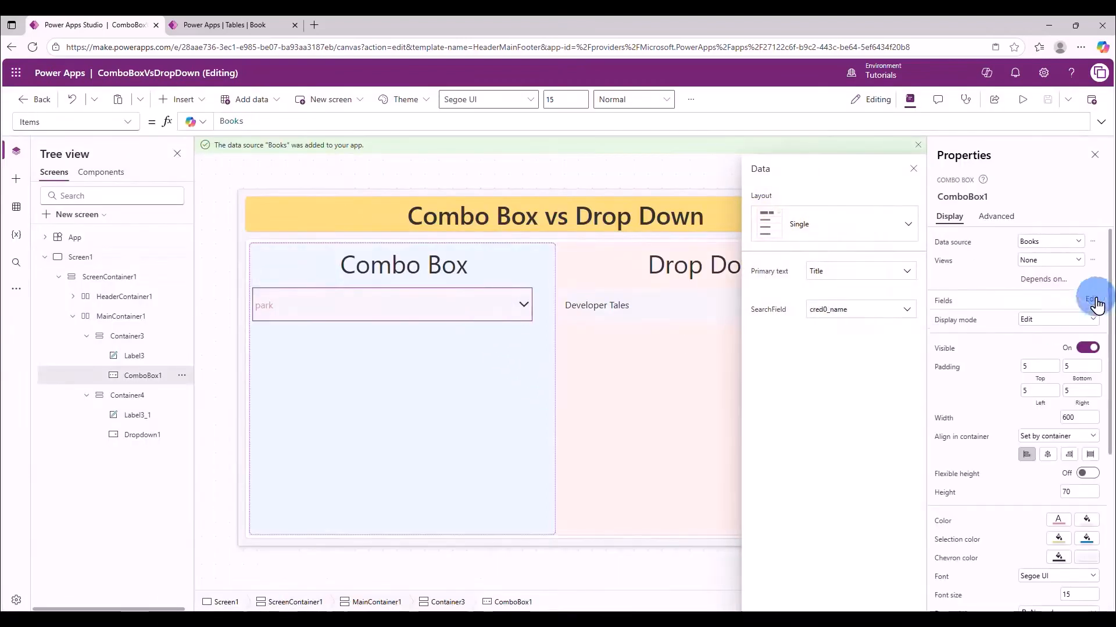
click(858, 319)
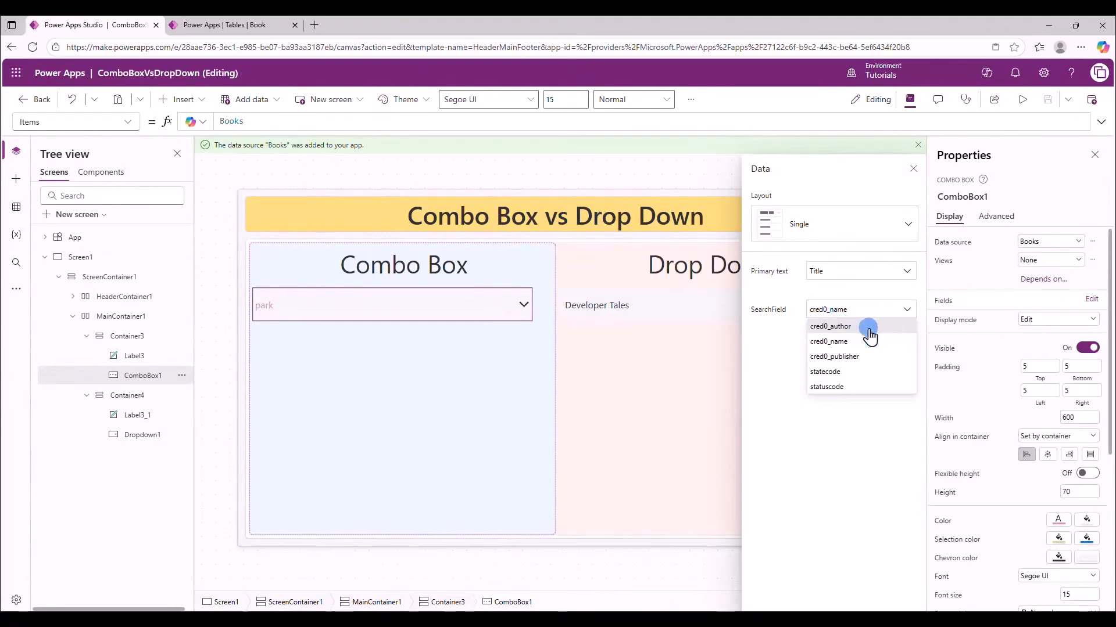
click(865, 328)
Test the author search in the previewed combo box with an author's first name and compare the matches with the Book table
click(1017, 99)
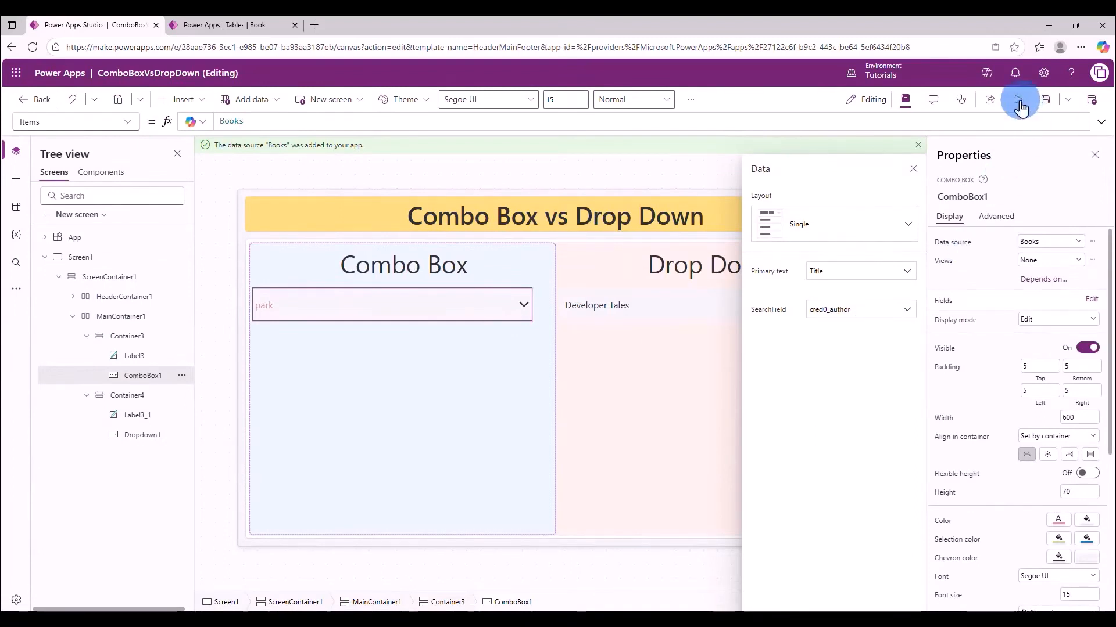
click(182, 273)
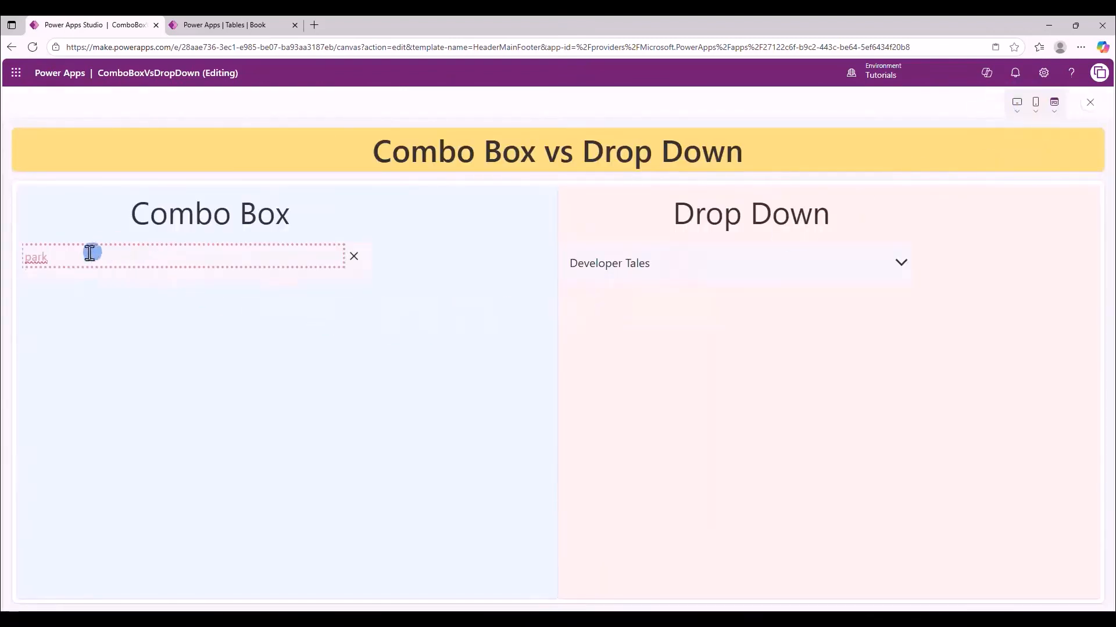
drag(90, 249, 7, 256)
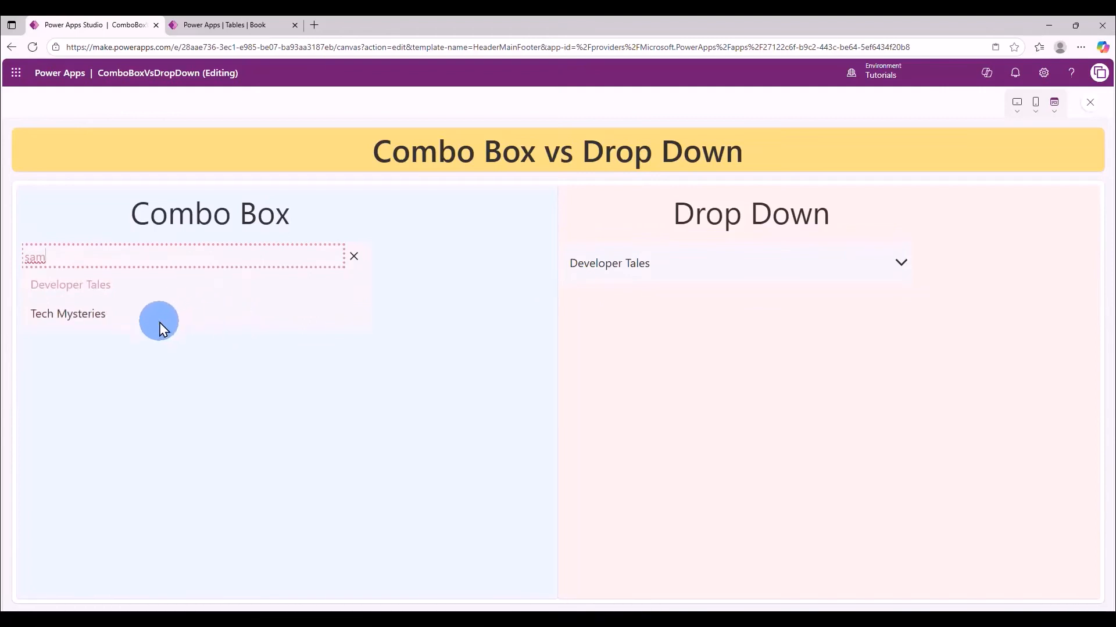
click(225, 26)
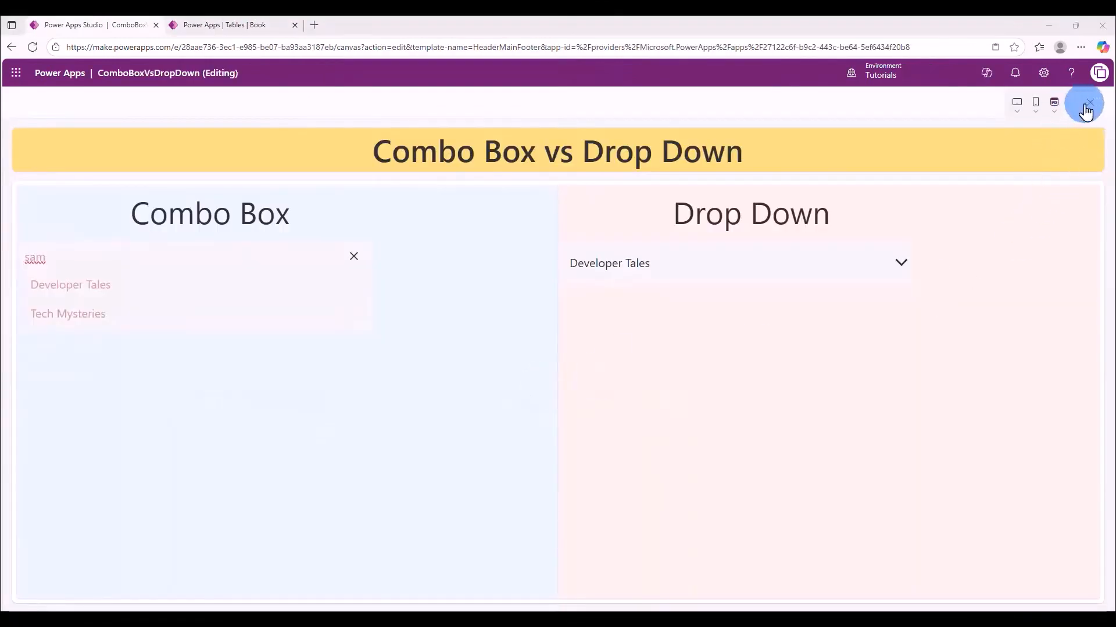
click(1085, 104)
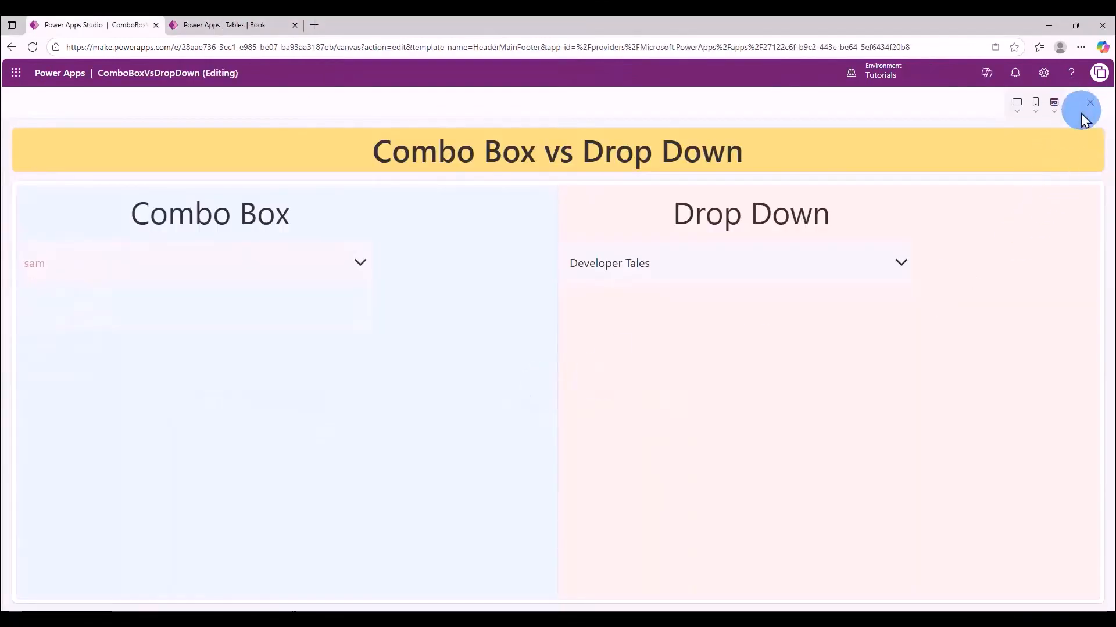
Set the combo box's display mode to Disabled and preview how it behaves
click(476, 298)
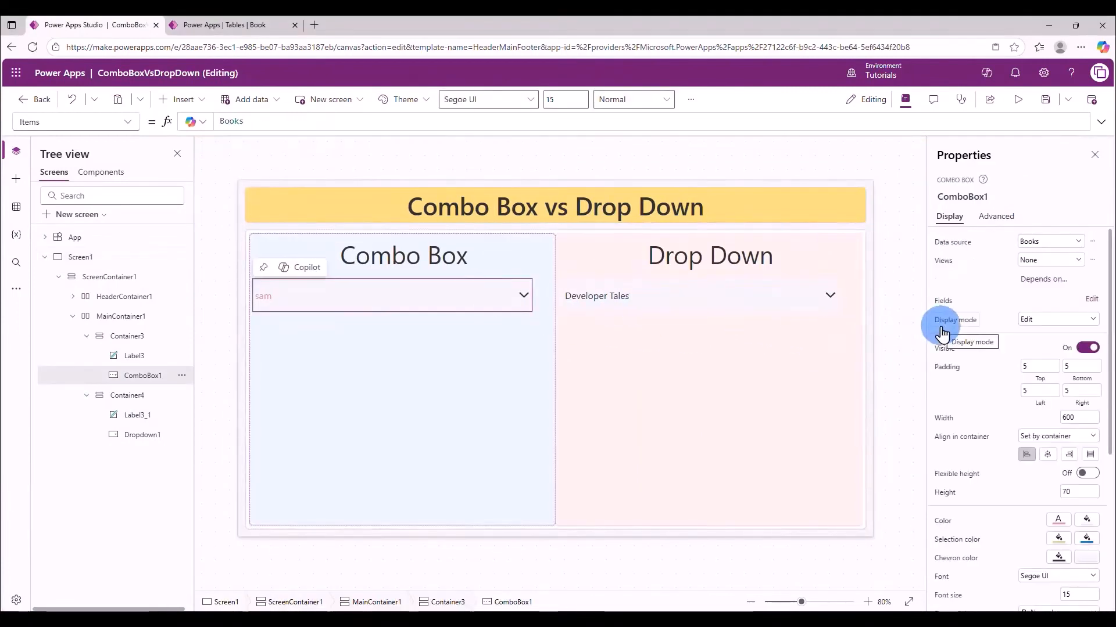
click(1070, 325)
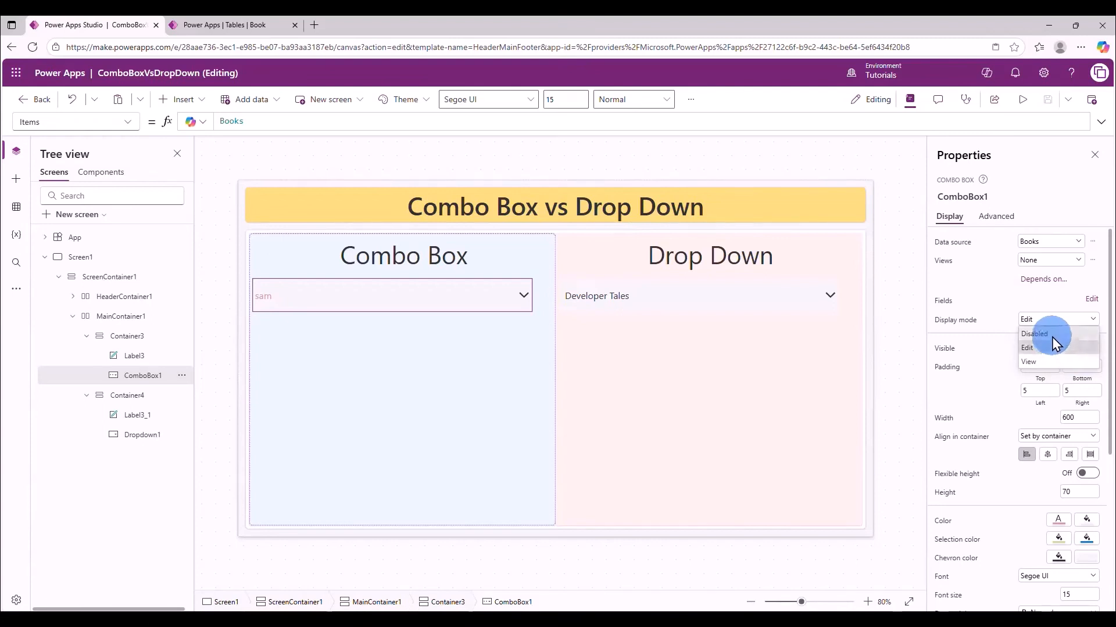
click(1052, 335)
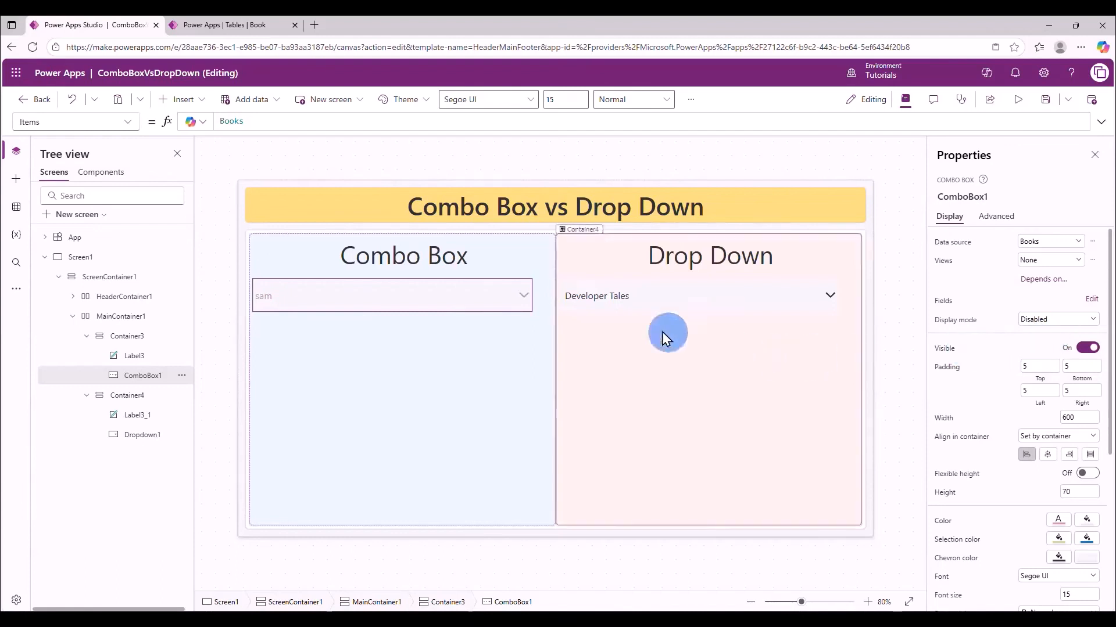
click(1018, 99)
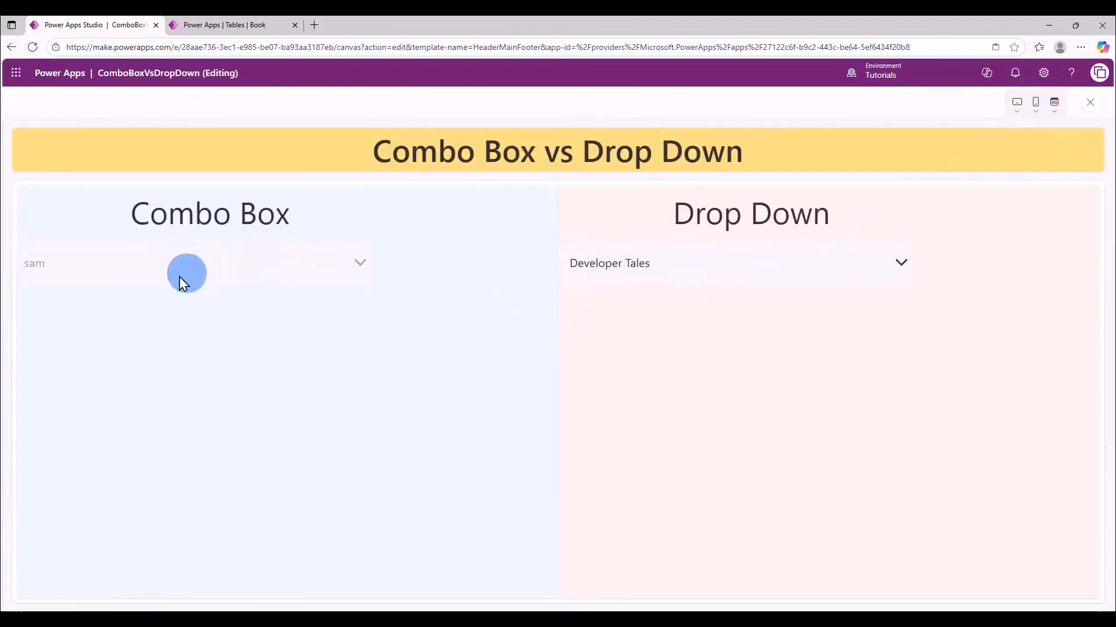
click(1090, 102)
Set the combo box's display mode to View
click(1058, 319)
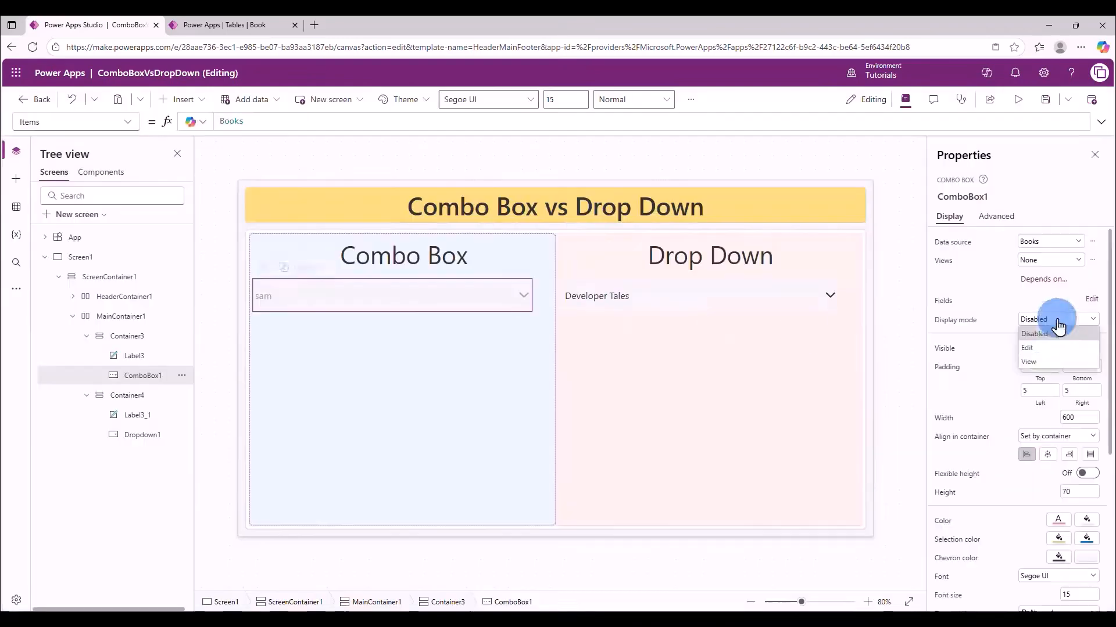
click(1038, 361)
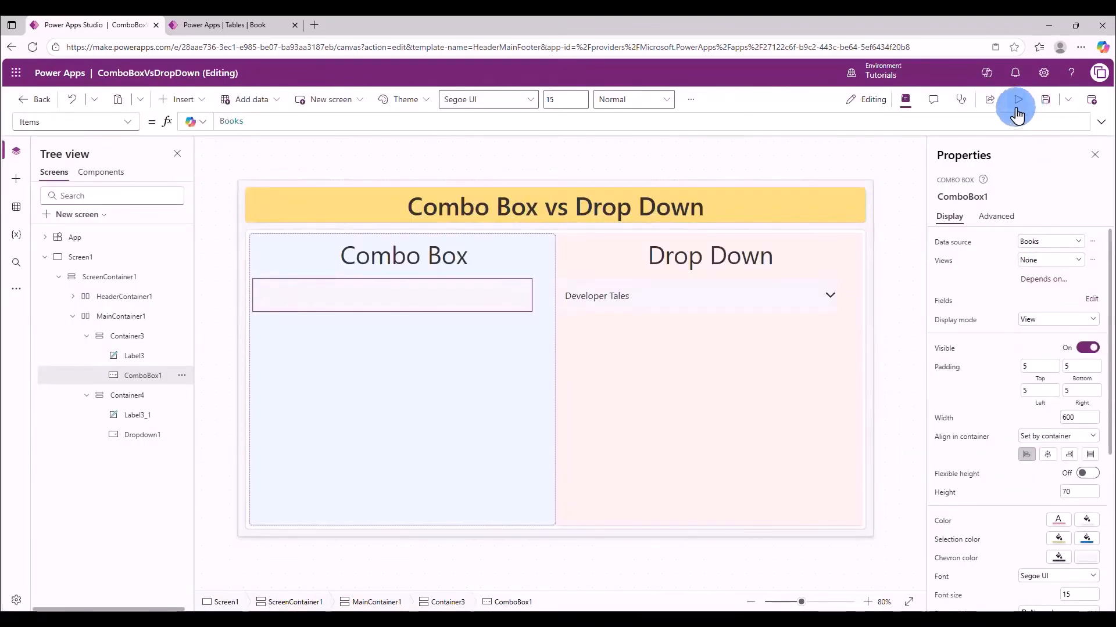
Preview the combo box in View mode and set its display mode back to Edit
click(1017, 100)
click(1090, 102)
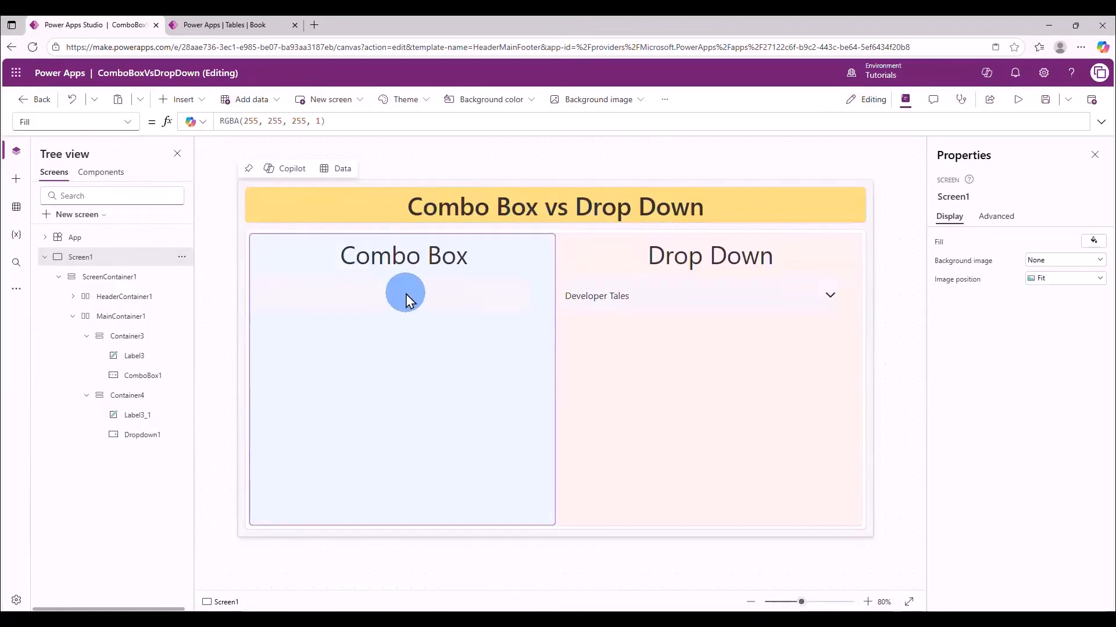
click(405, 294)
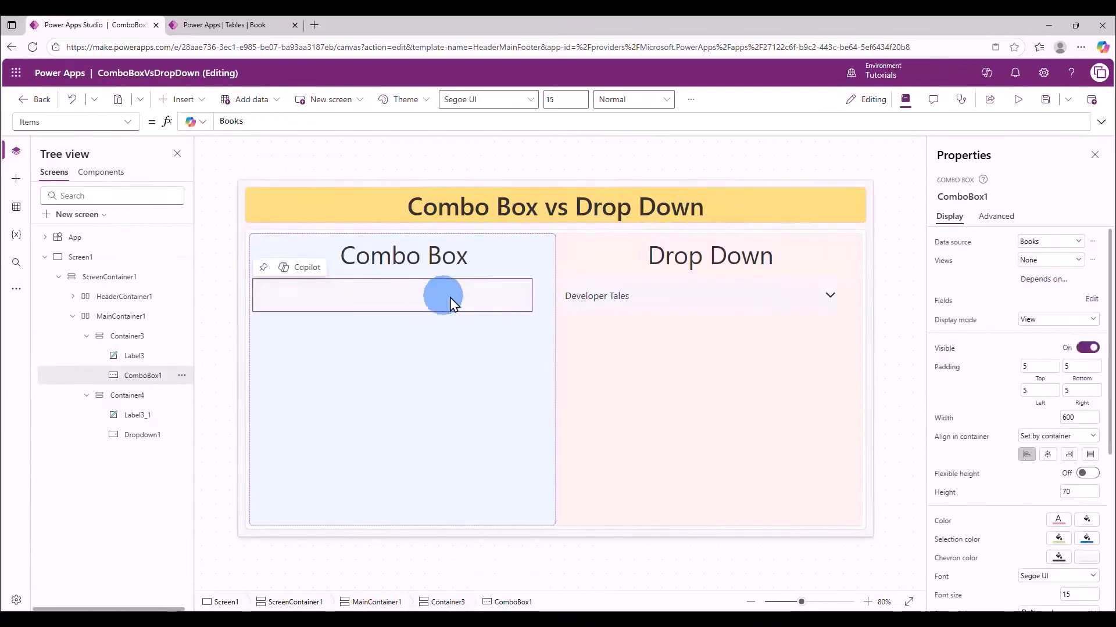
click(1074, 321)
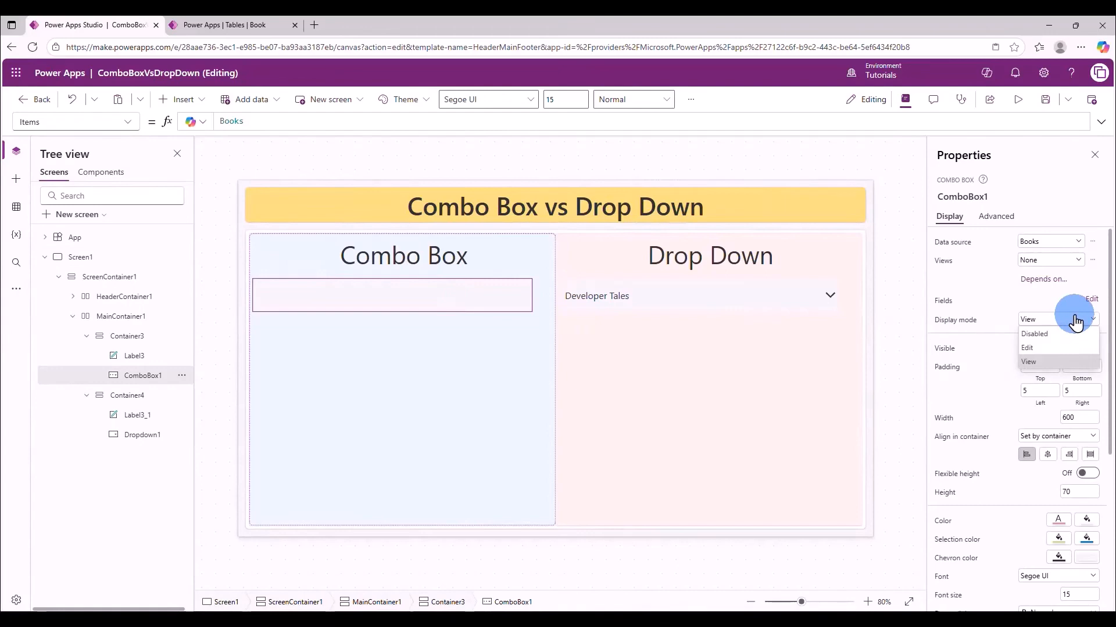
click(1027, 347)
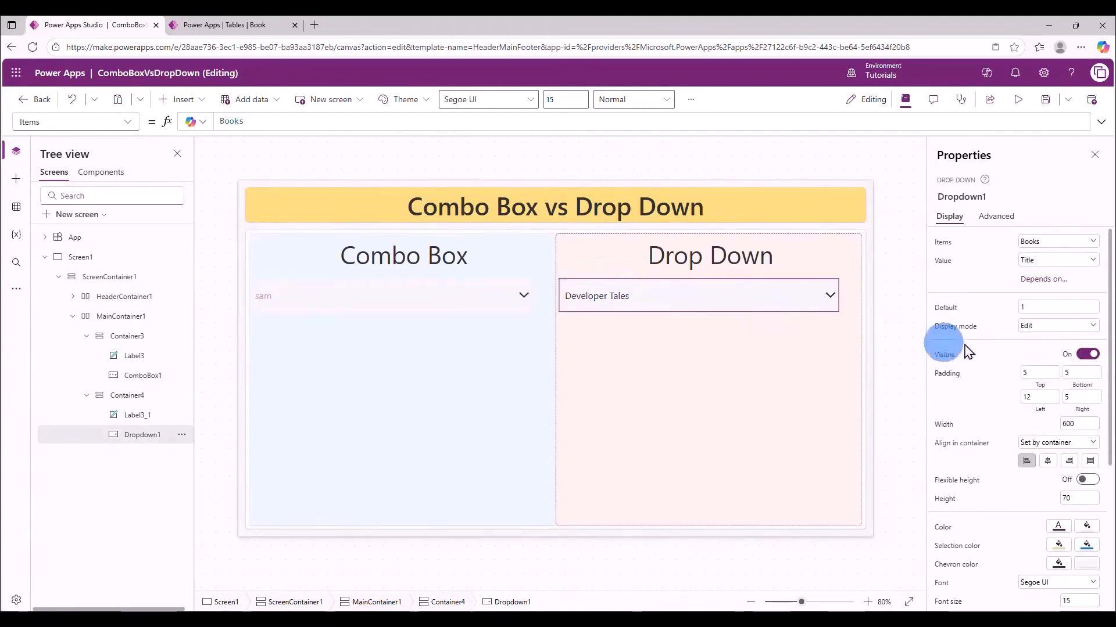
Preview the drop down in View display mode and return its mode to Edit
click(1045, 324)
click(1037, 366)
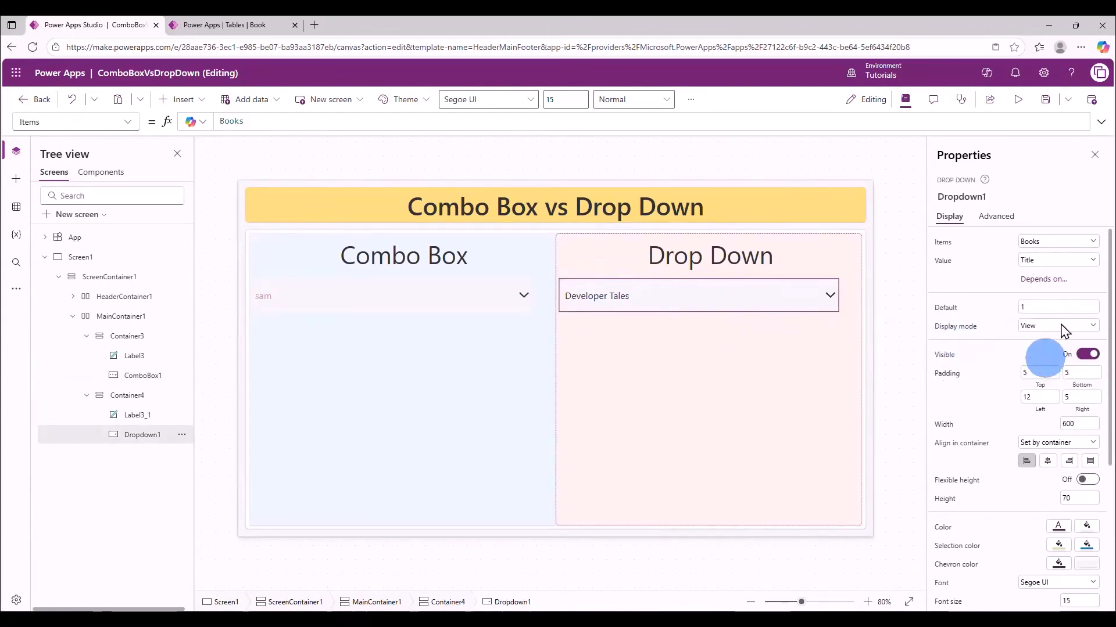
click(1017, 100)
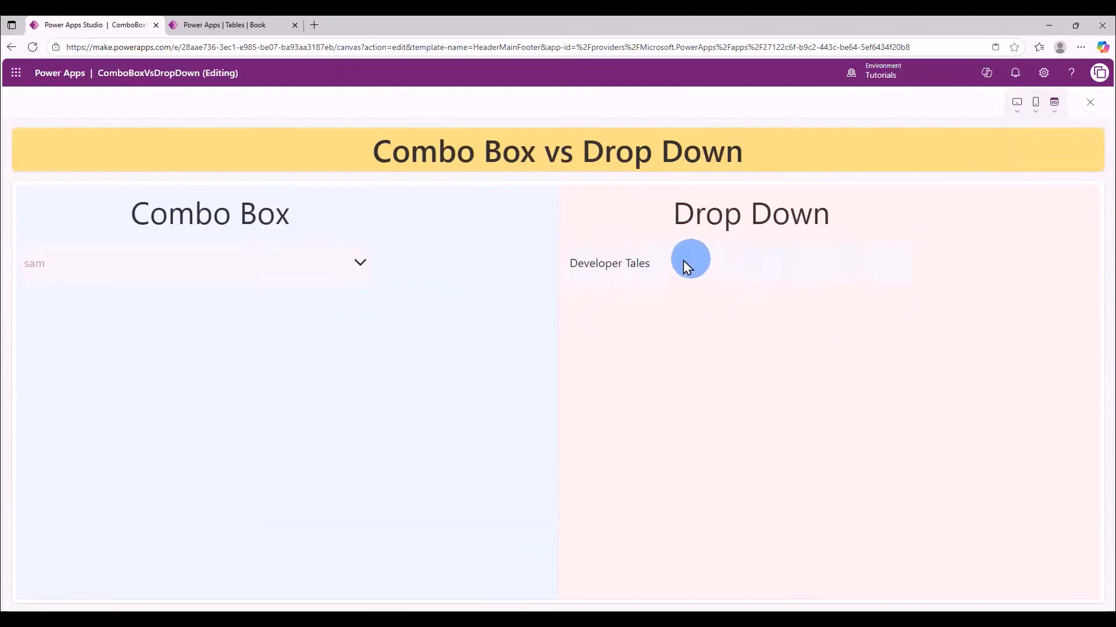
click(1090, 102)
click(1057, 325)
click(1041, 352)
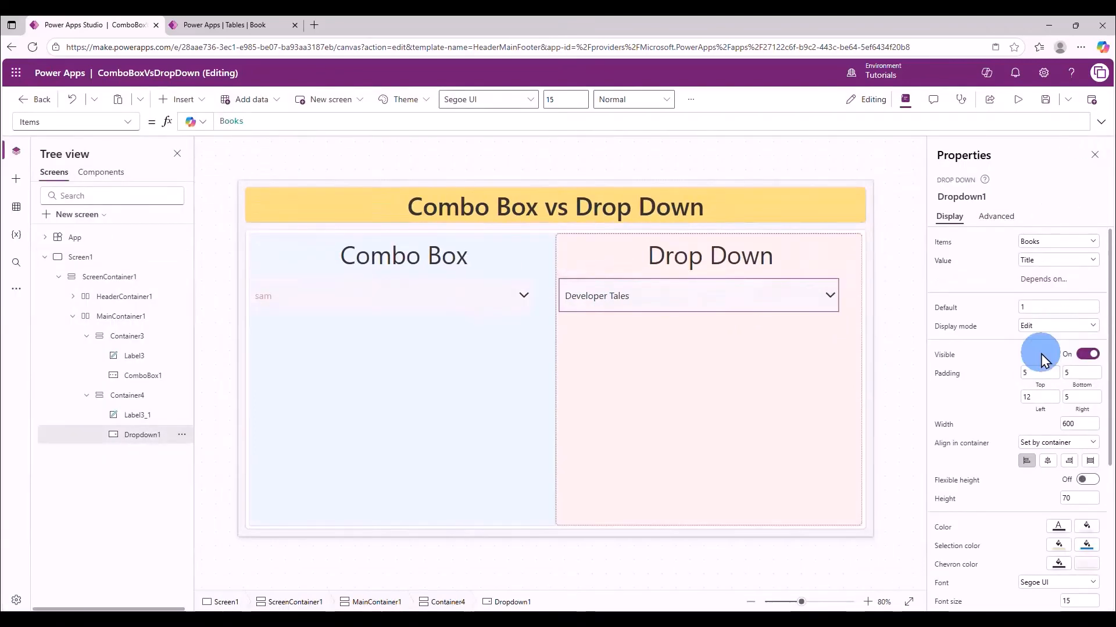
Turn the combo box's visibility off and back on
click(455, 302)
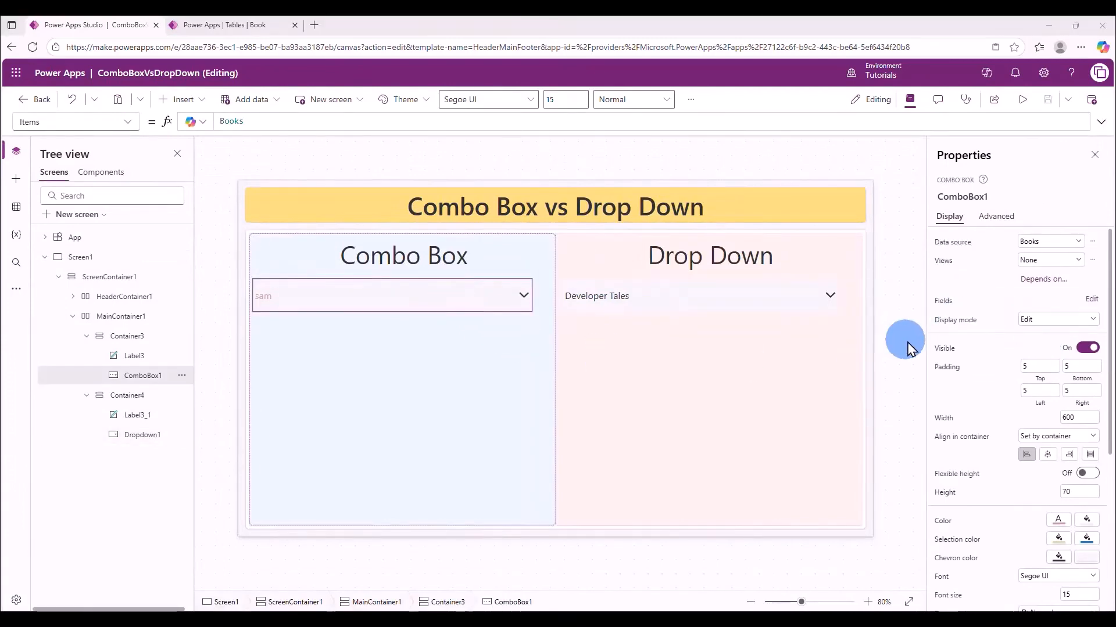
click(1092, 349)
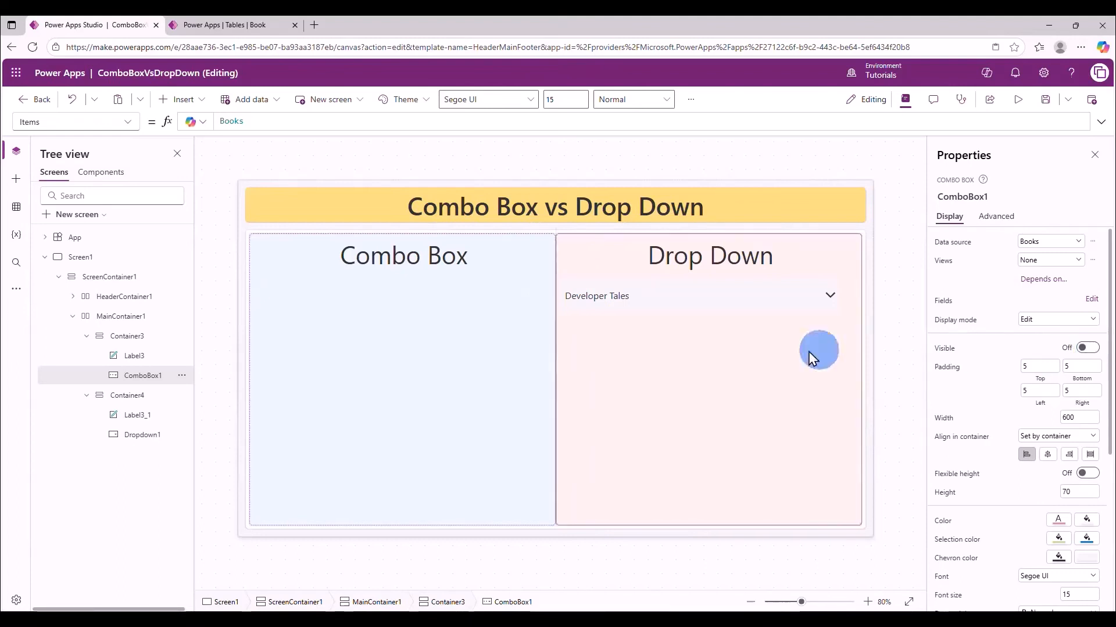
click(1086, 351)
Turn the drop down's visibility off and back on
click(737, 304)
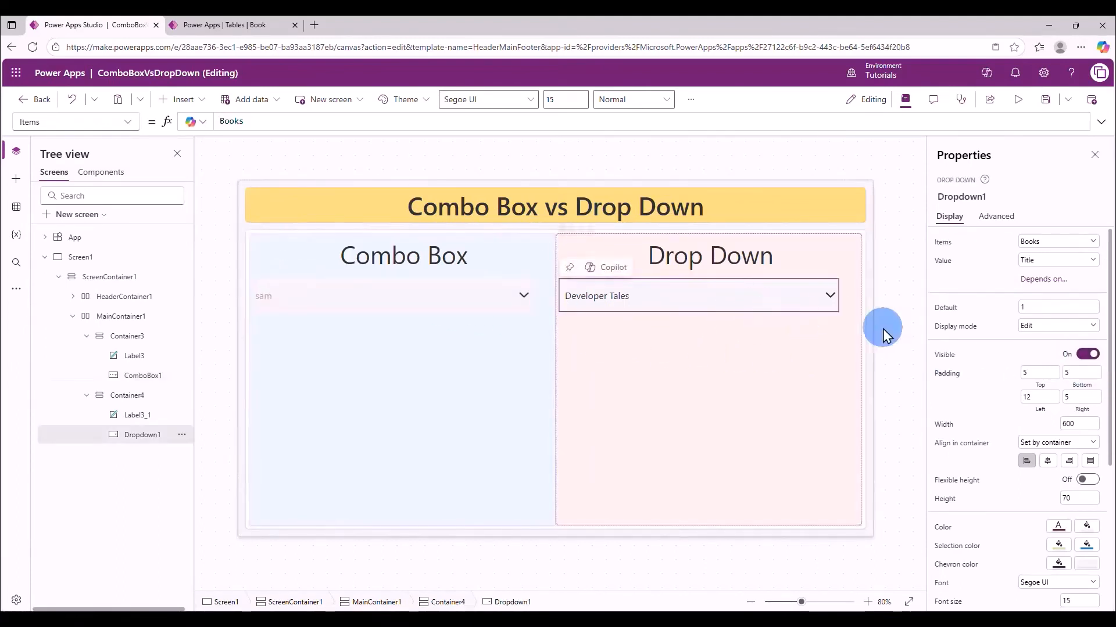
click(1091, 357)
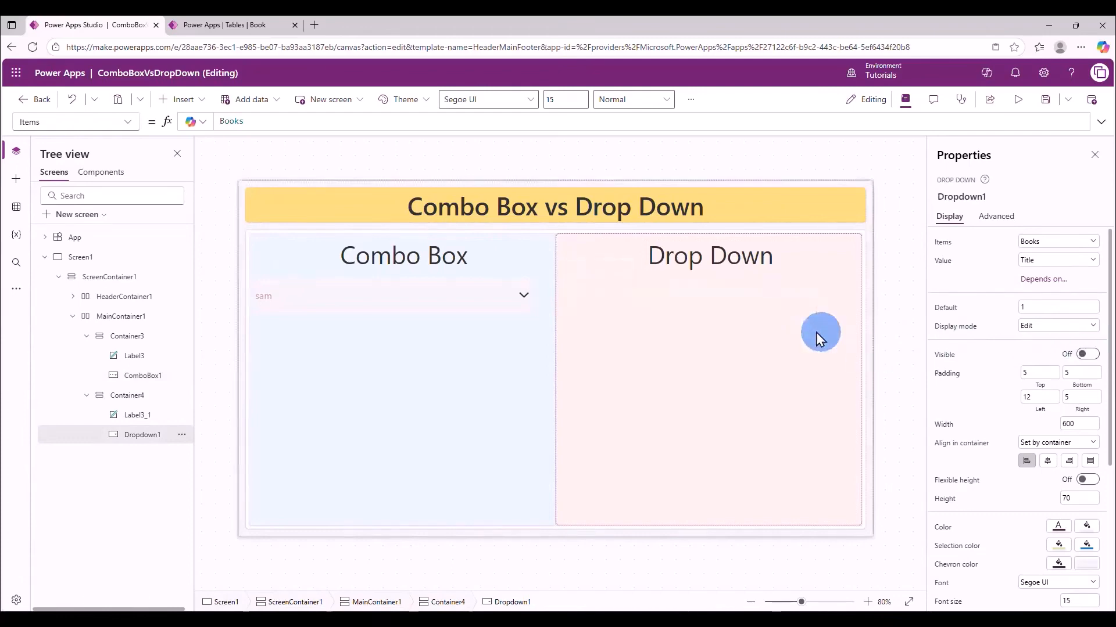
click(1085, 355)
click(910, 359)
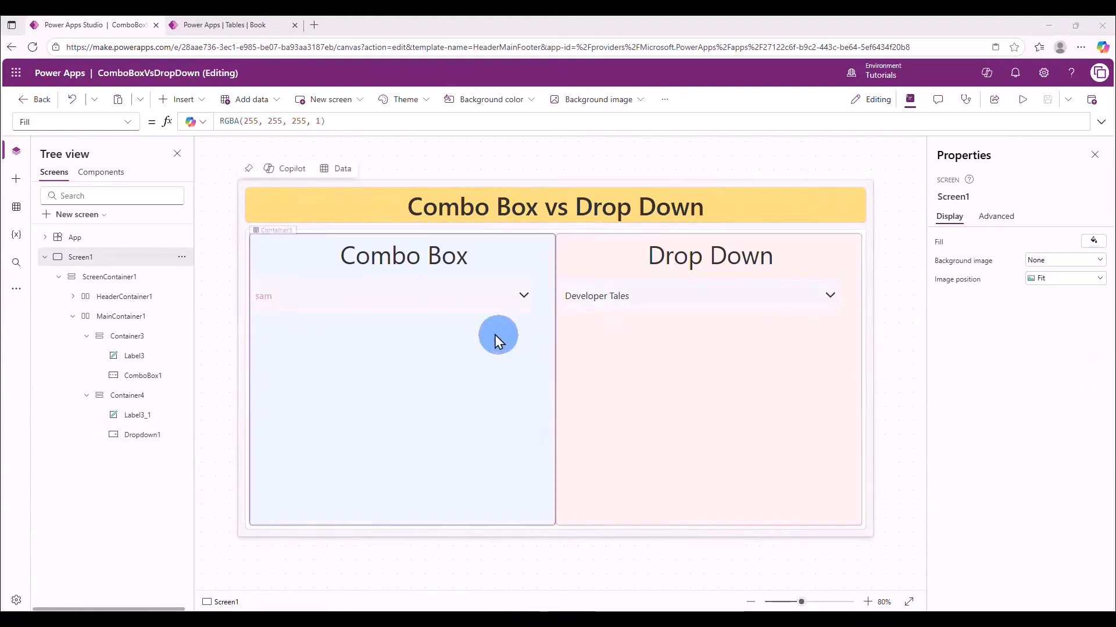
Test multiple selection in the previewed combo box by choosing Developer Tales and Tech Mysteries
click(458, 307)
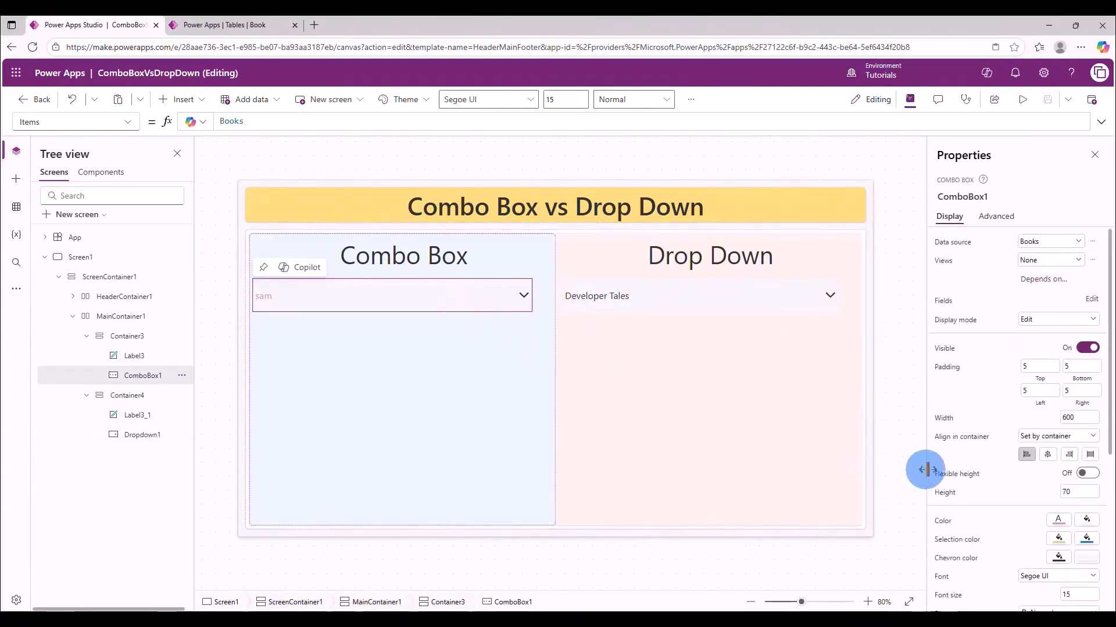
scroll(975, 452, down, 4)
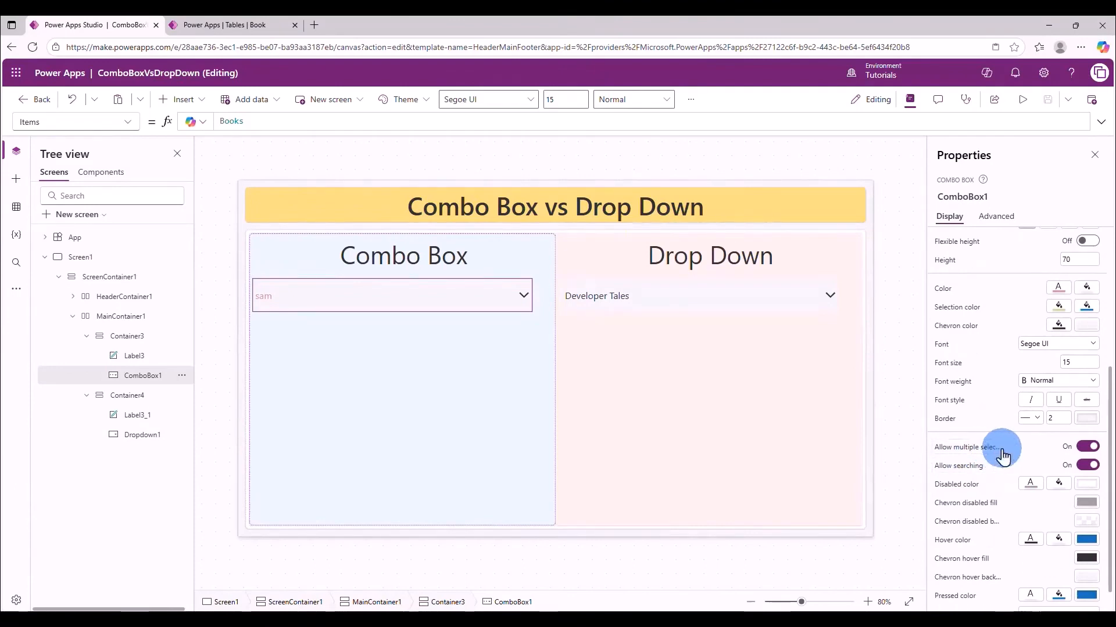
click(1022, 100)
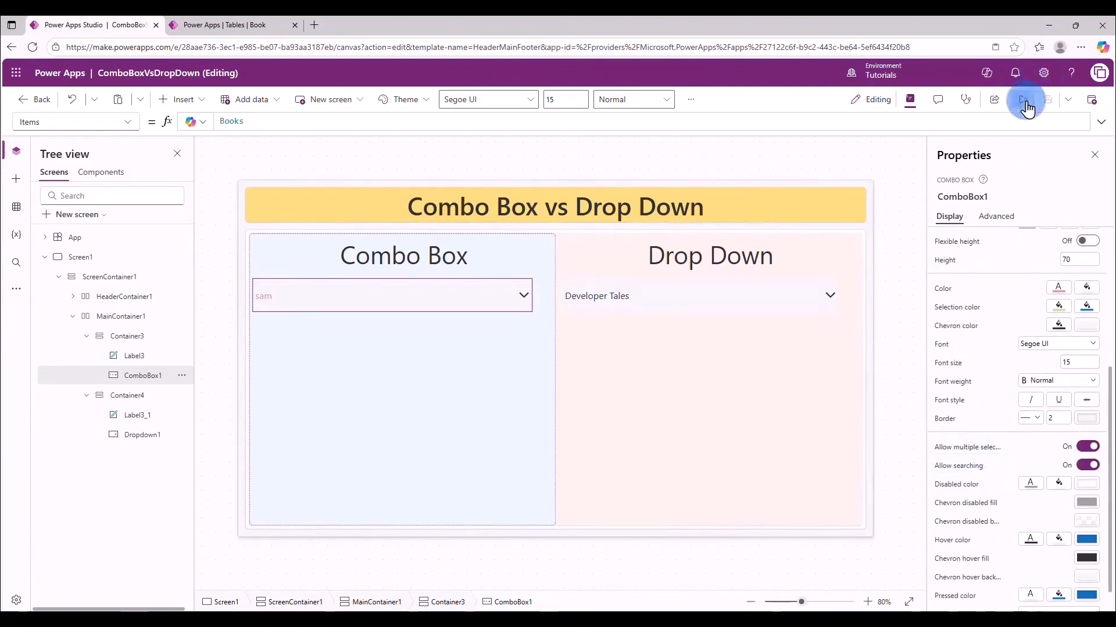
click(301, 271)
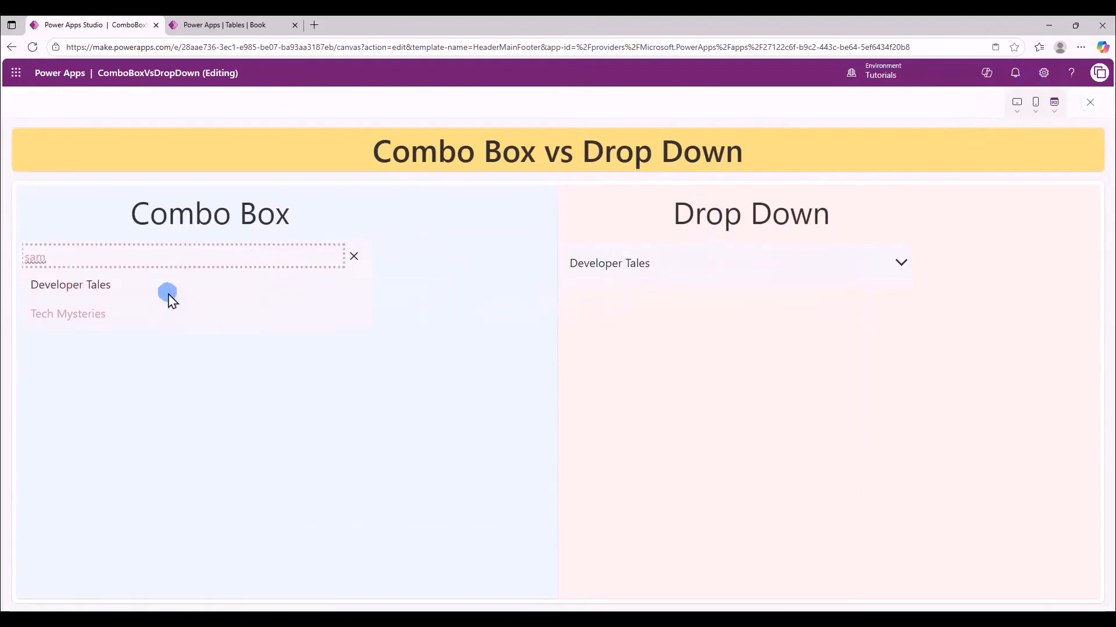
click(166, 290)
click(148, 343)
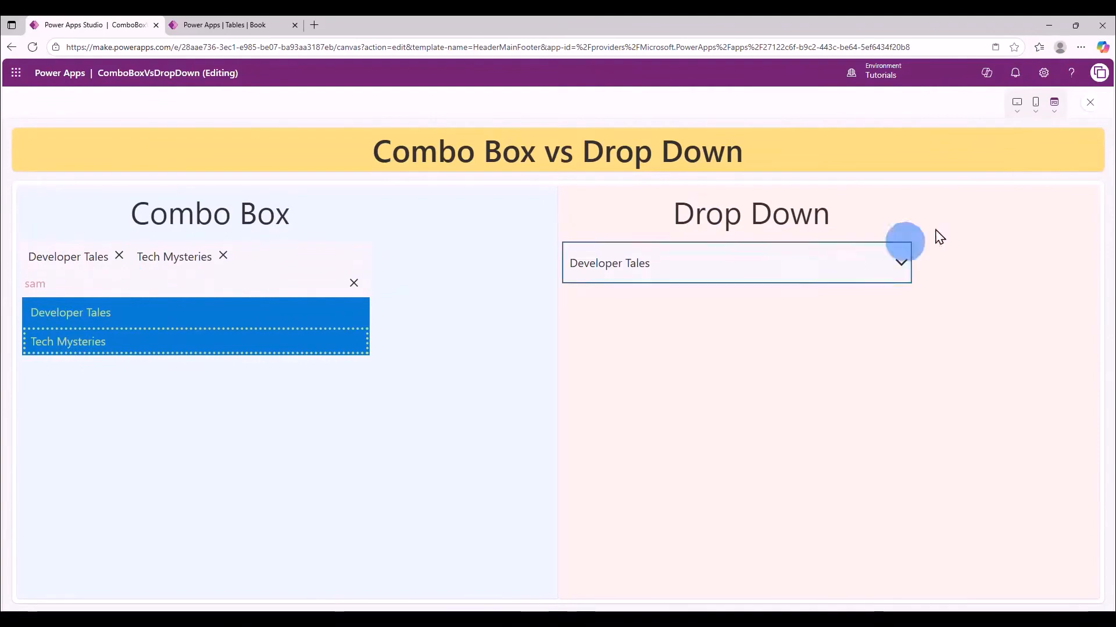
click(1090, 102)
Turn off multiple selection for the combo box and test it by choosing Tech Mysteries in the preview
click(406, 295)
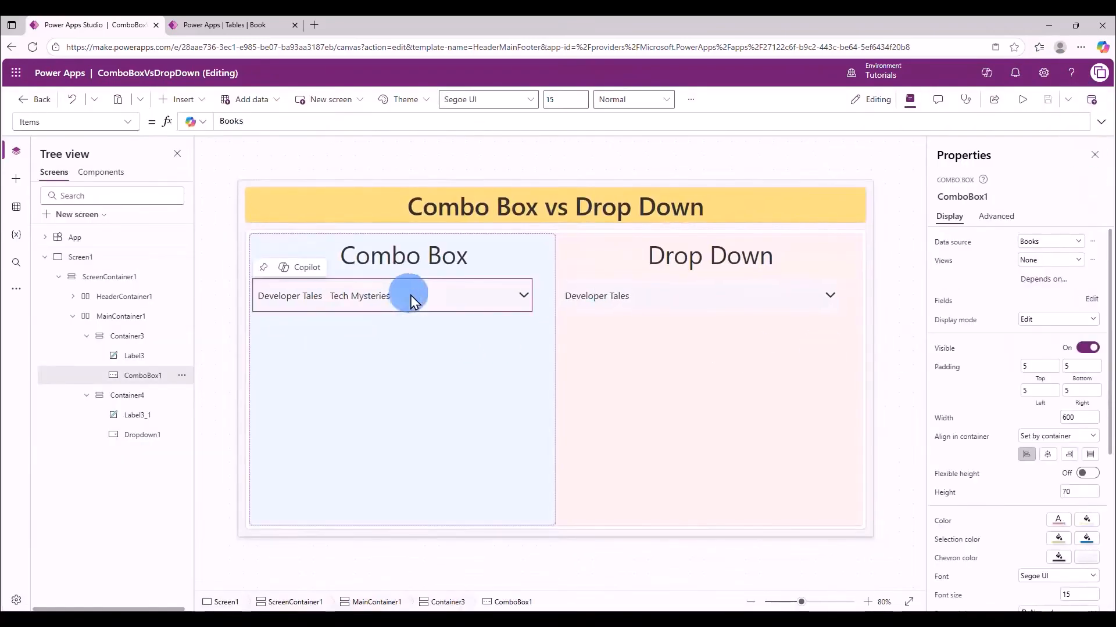
scroll(1084, 523, down, 3)
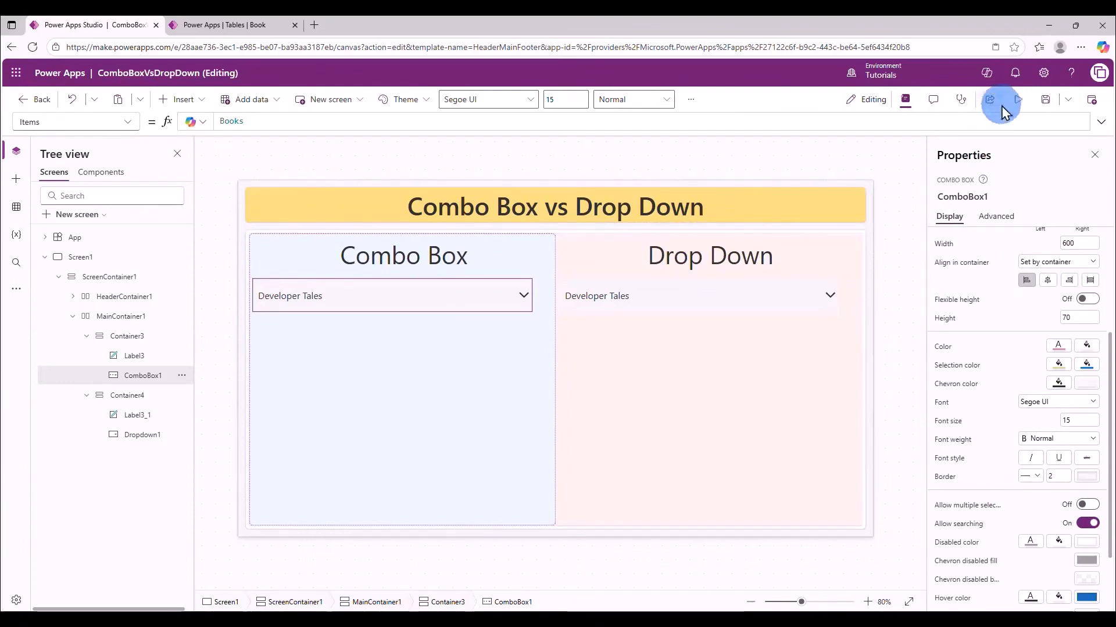
click(1018, 99)
click(221, 267)
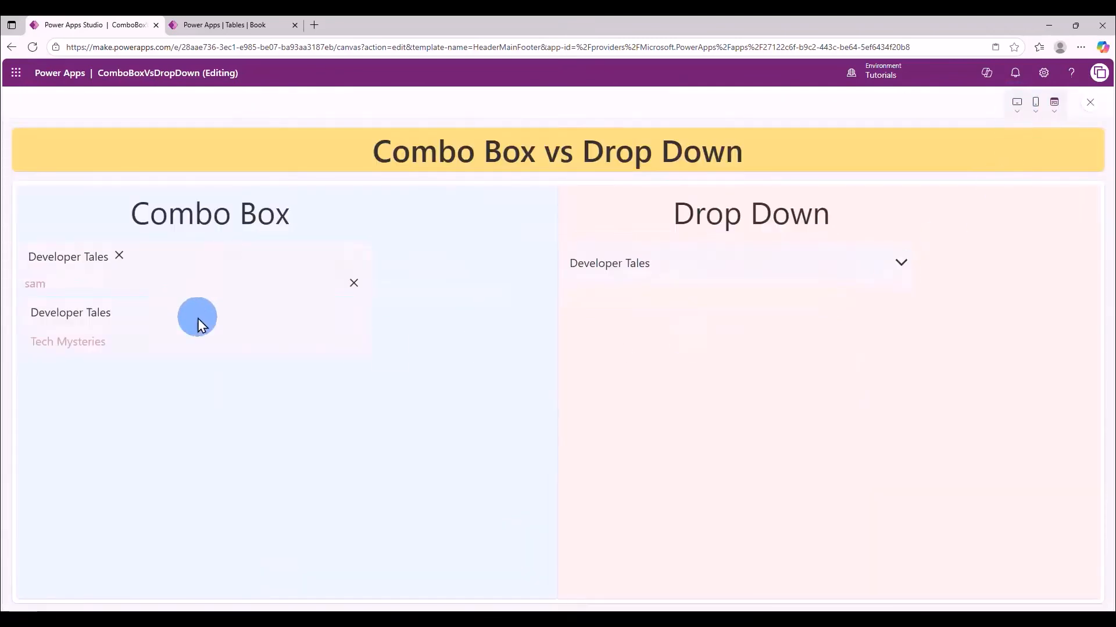
click(131, 341)
Clear the previewed combo box's selection and search text, and choose Tech Mysteries again
click(190, 264)
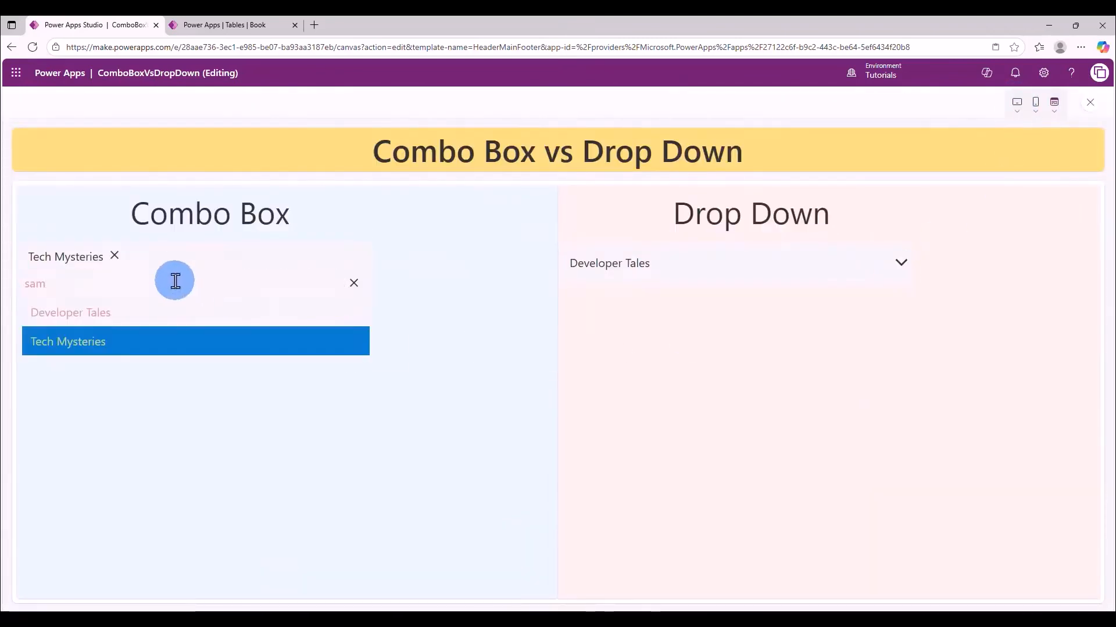
click(114, 255)
click(354, 256)
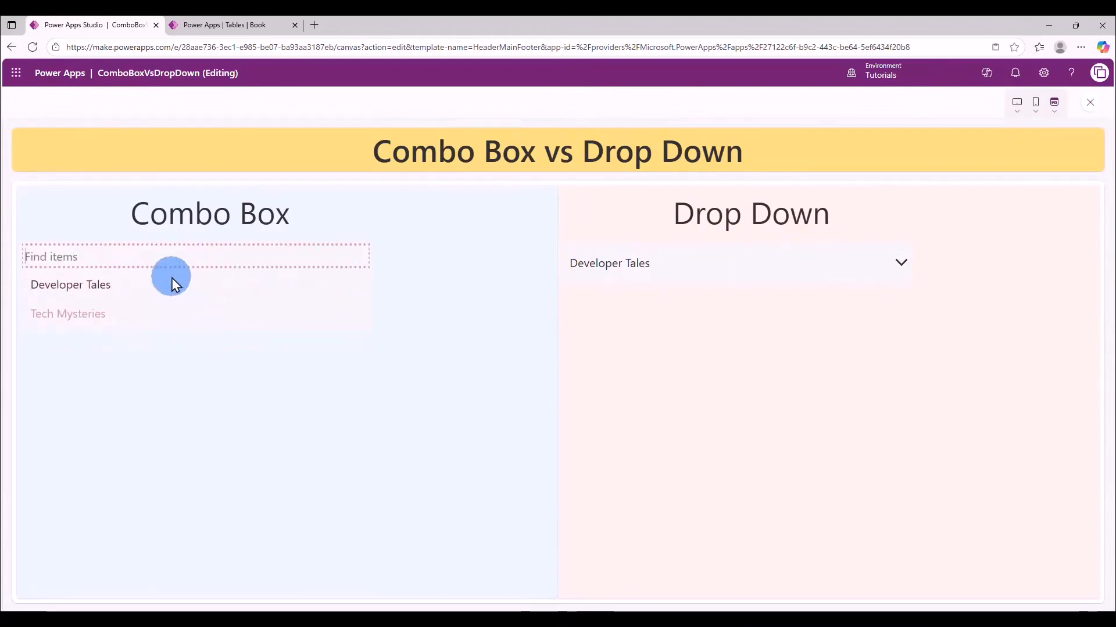
click(208, 356)
click(155, 263)
click(69, 314)
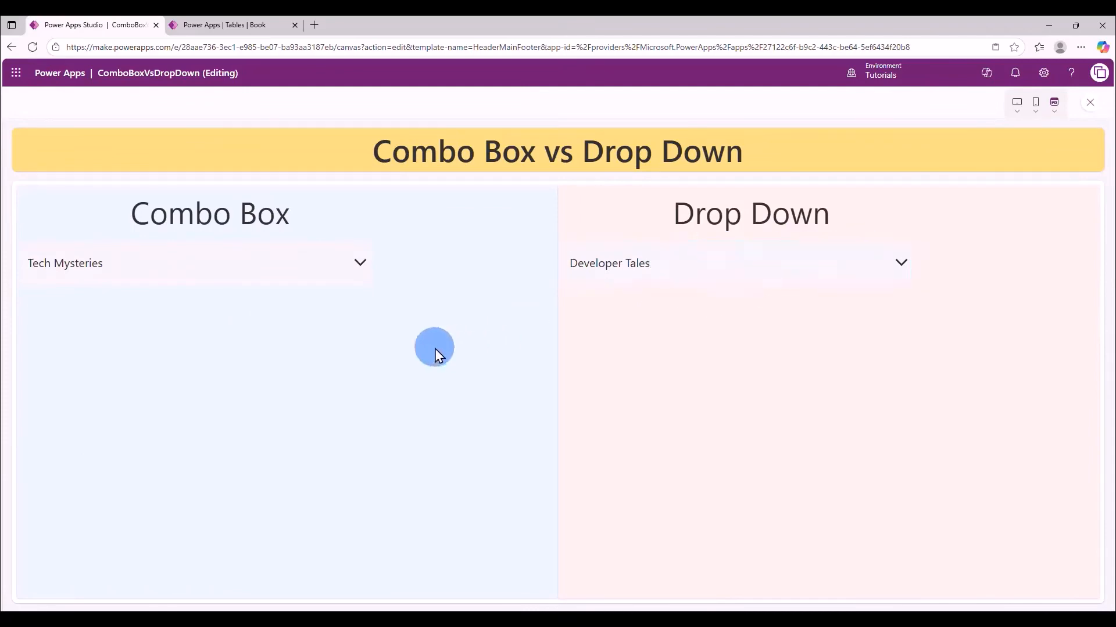
key(Escape)
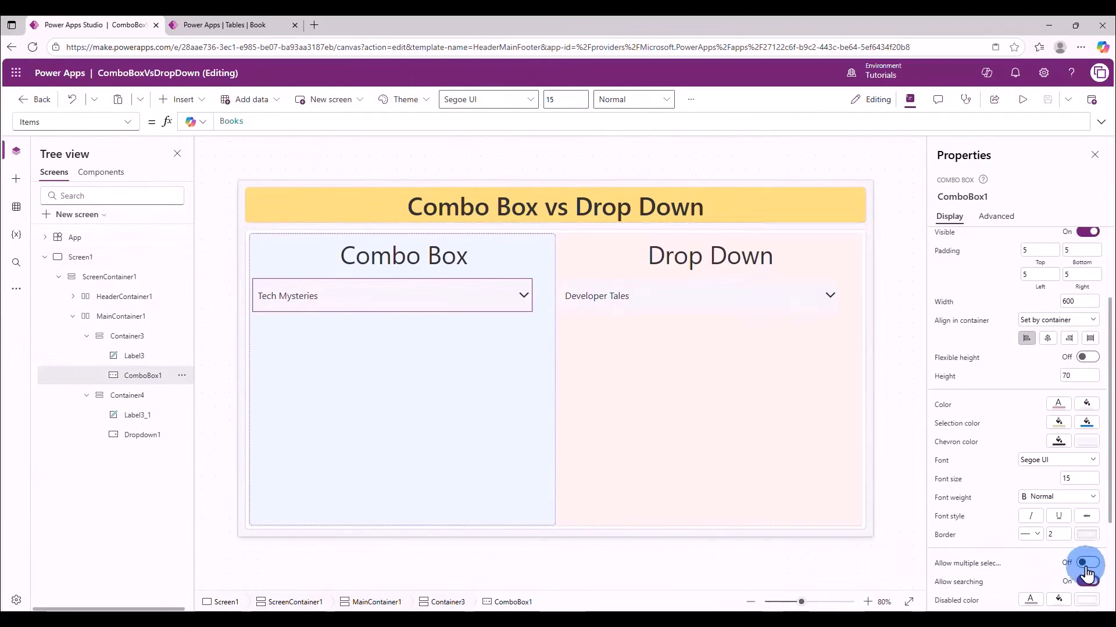
Turn multiple selection back on for the combo box and locate its InputTextPlaceholder property
click(1086, 563)
scroll(946, 448, down, 3)
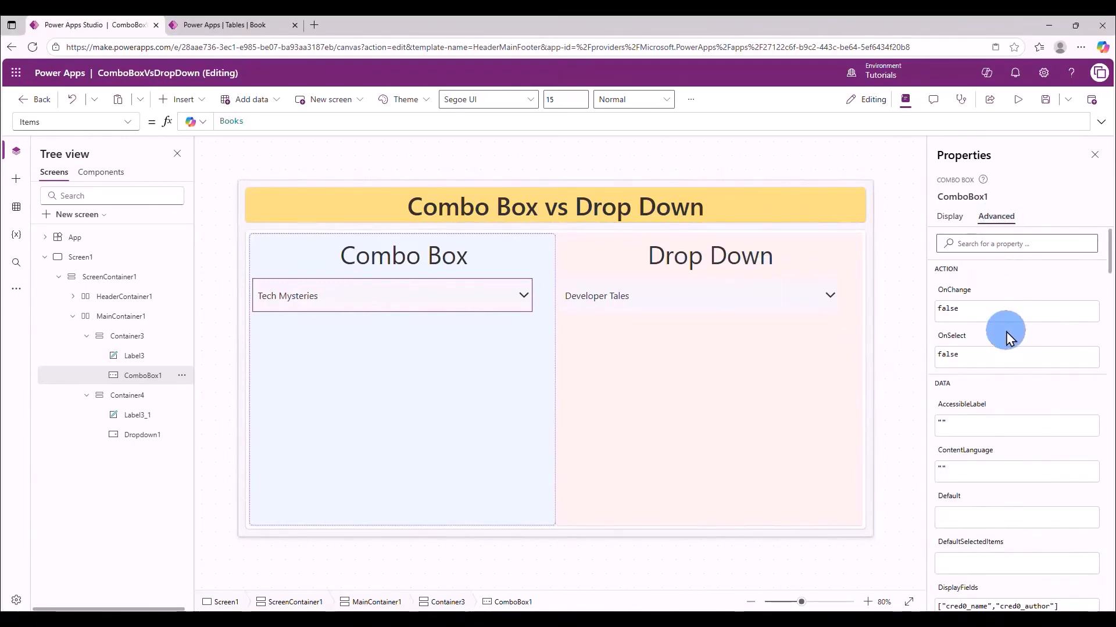
scroll(1010, 355, down, 2)
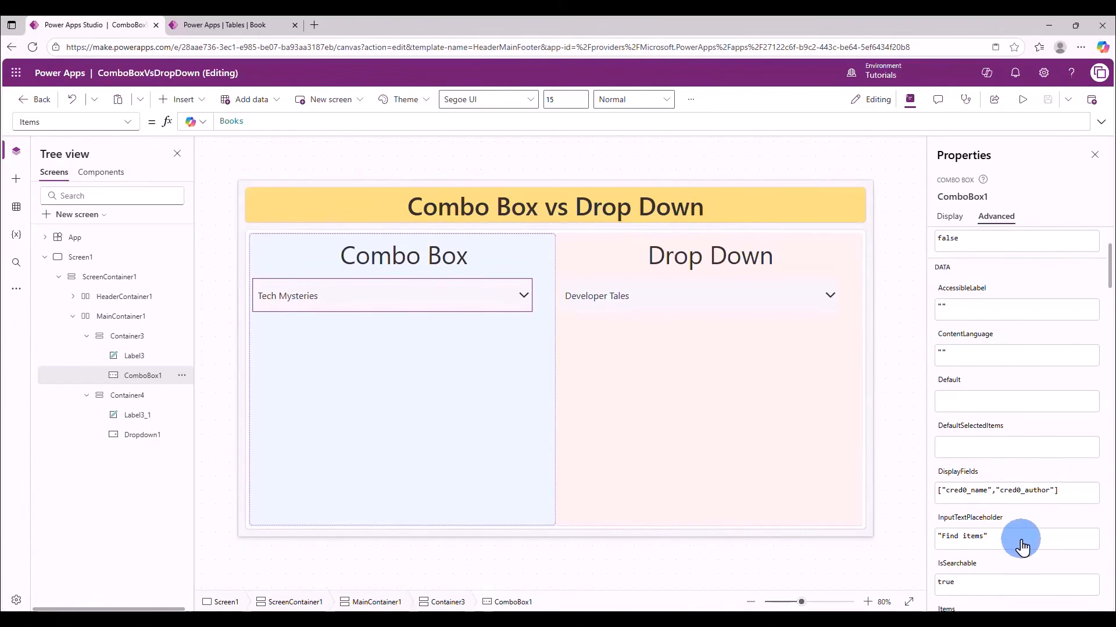
double_click(979, 545)
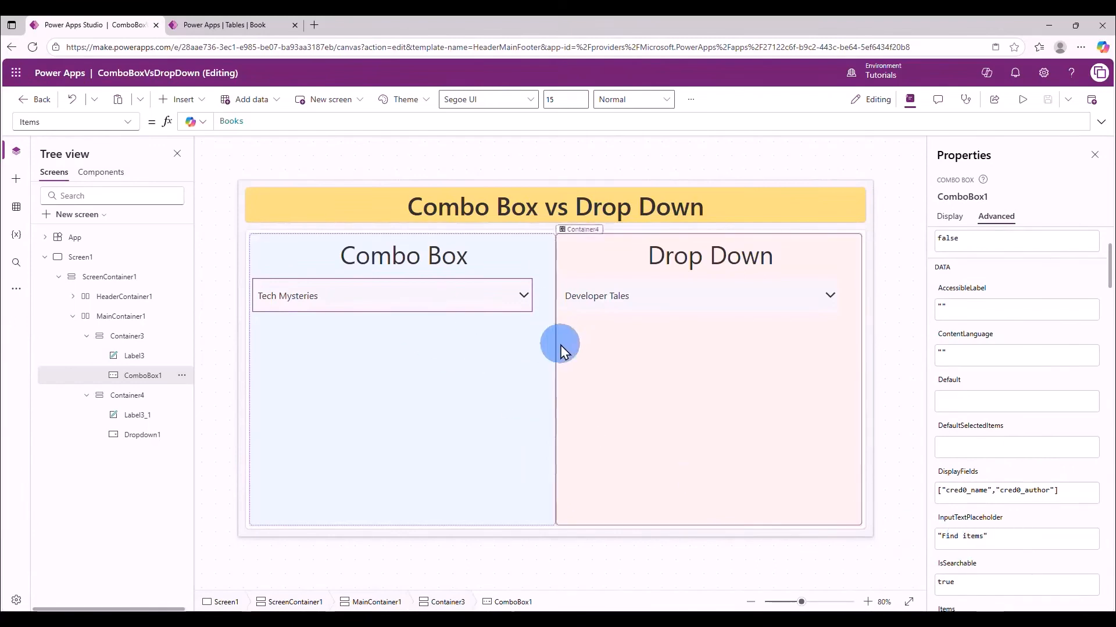
Preview the combo box and remove the Tech Mysteries selection to check the placeholder text
click(1023, 100)
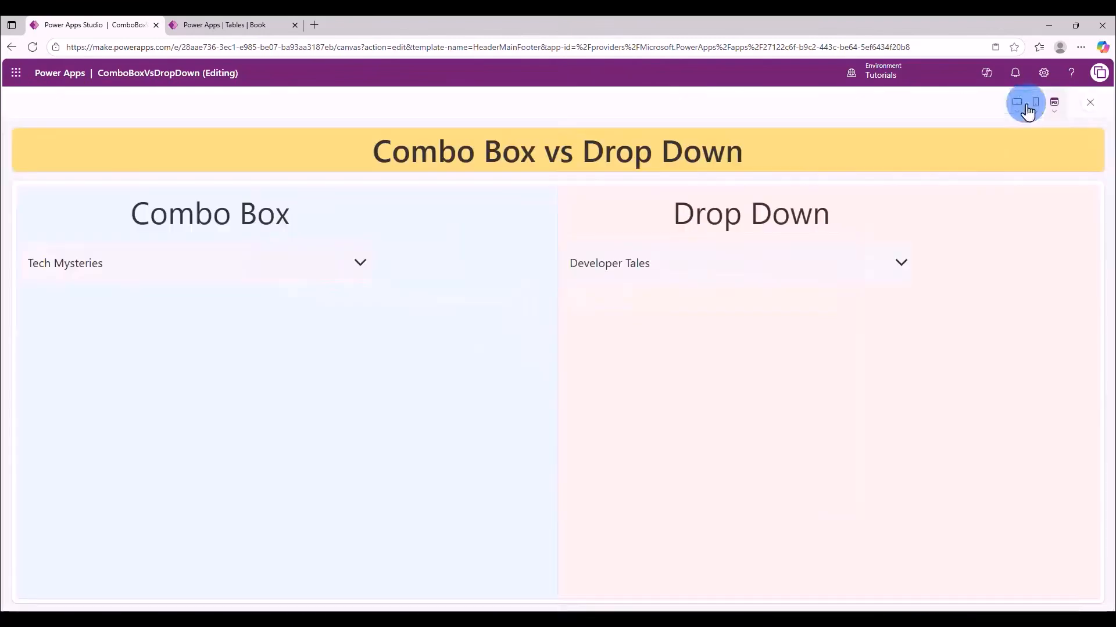
click(336, 271)
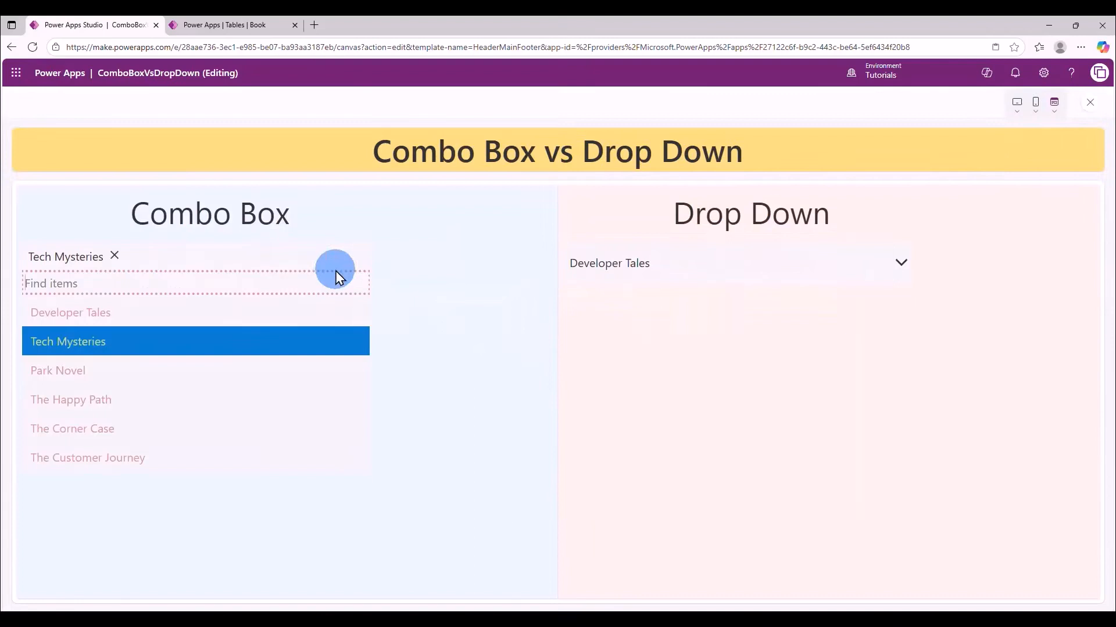
click(119, 257)
click(485, 302)
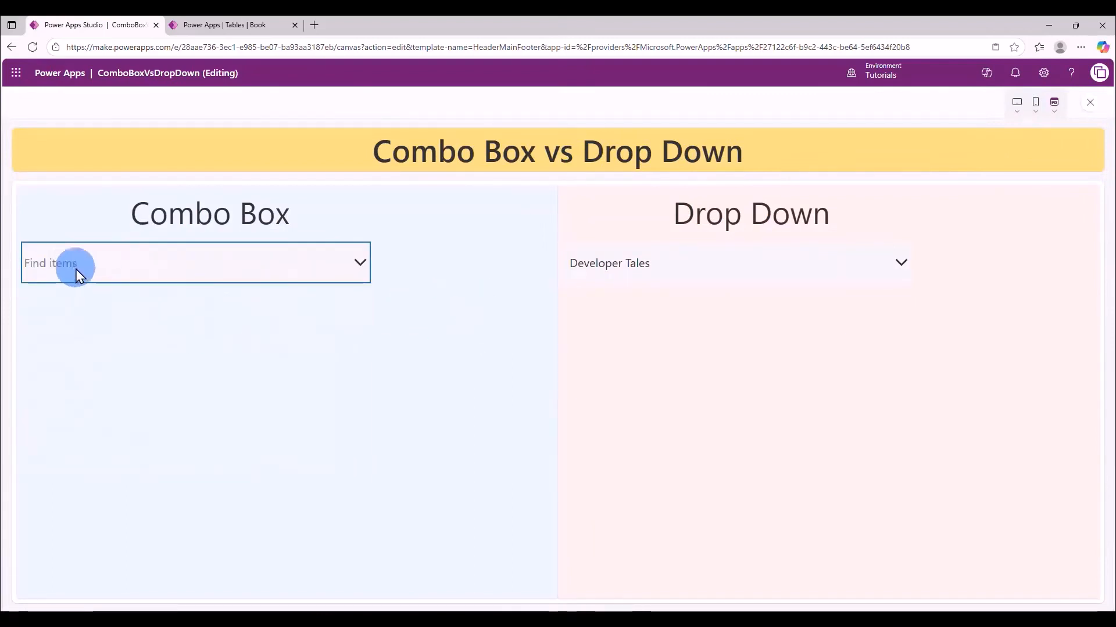
click(362, 390)
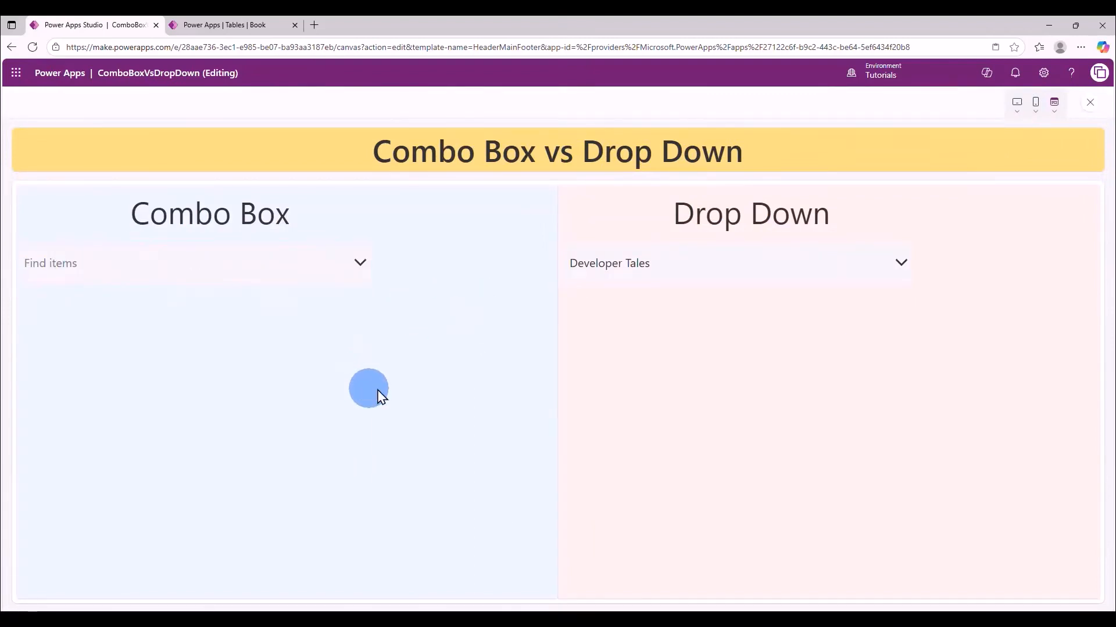
click(1090, 102)
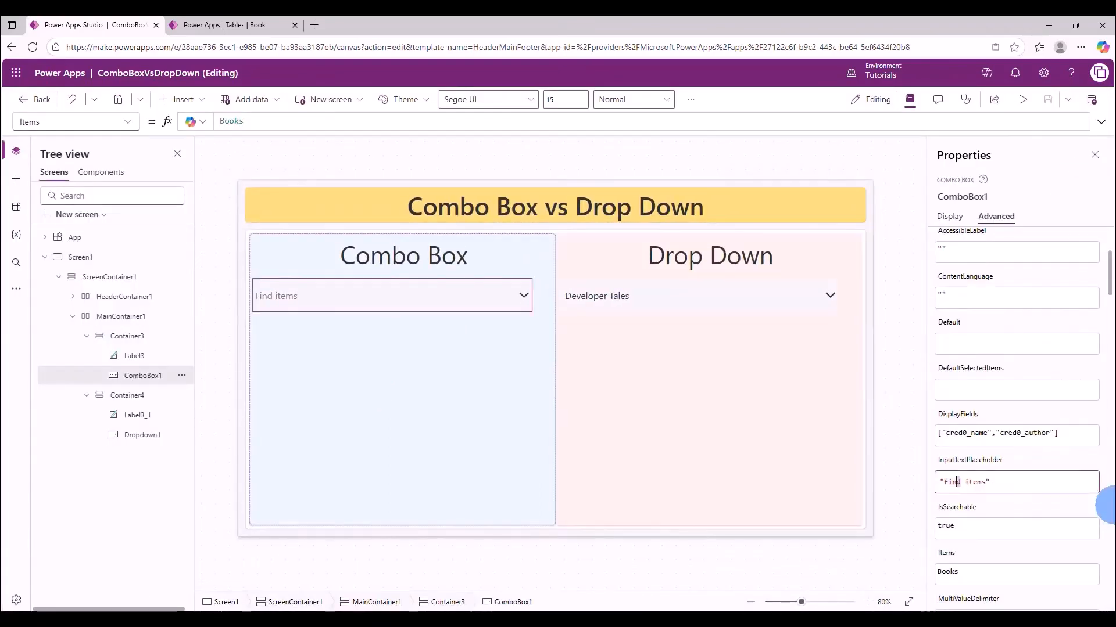
Set the combo box's InputTextPlaceholder to "Select items" and look through its remaining data properties
text(Select)
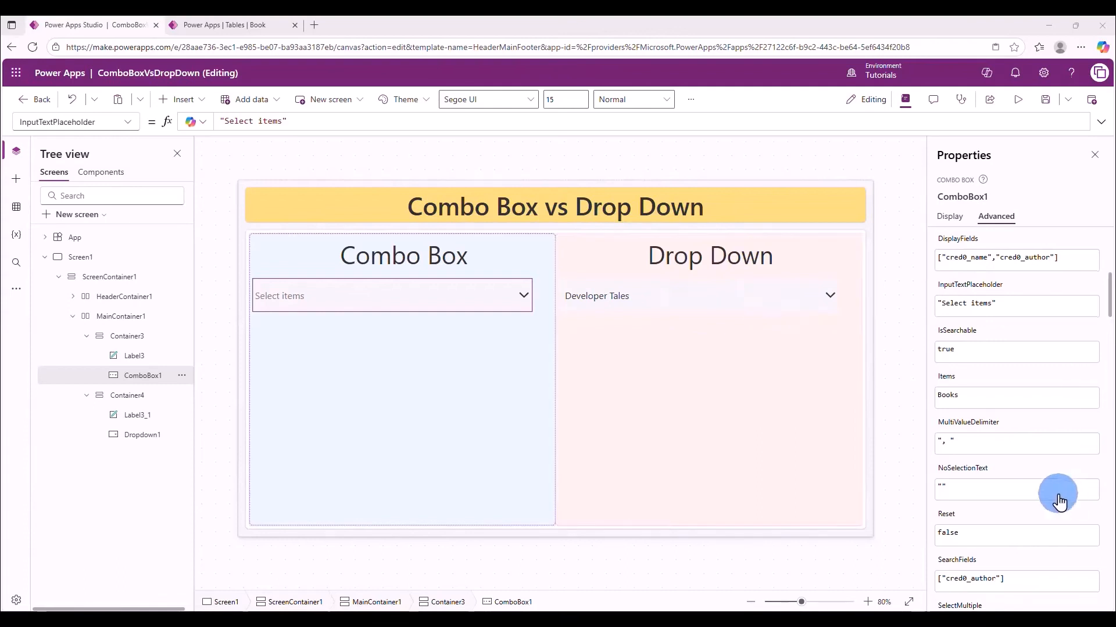
scroll(1056, 488, down, 3)
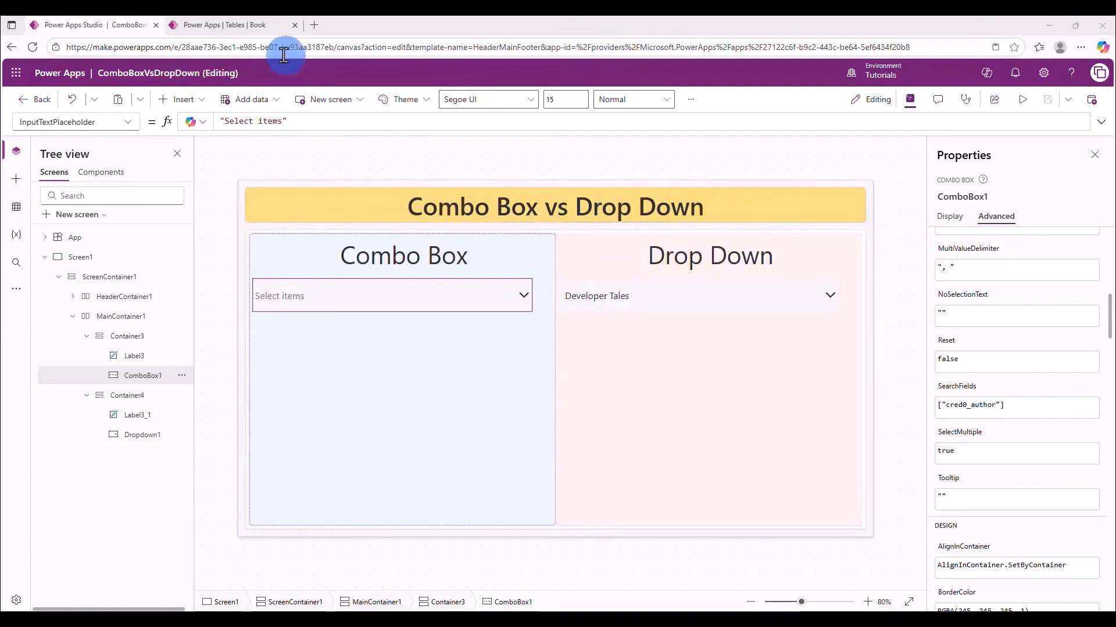
Look up the Title column's logical name in the Book table's advanced column options, and return to the ComboBoxVsDropDown app
click(242, 25)
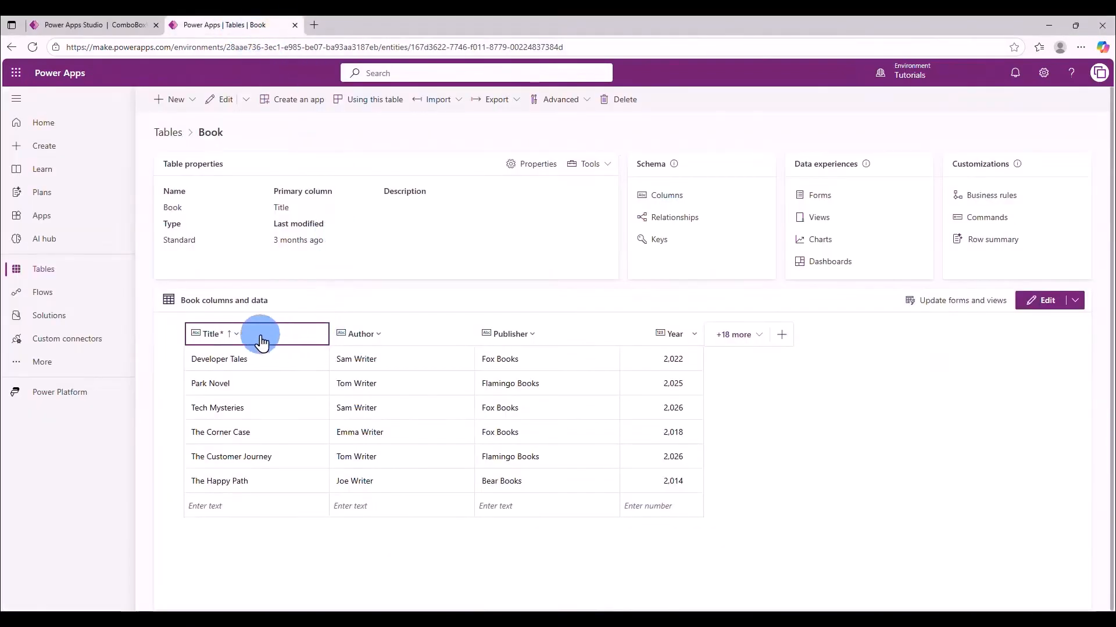
click(232, 341)
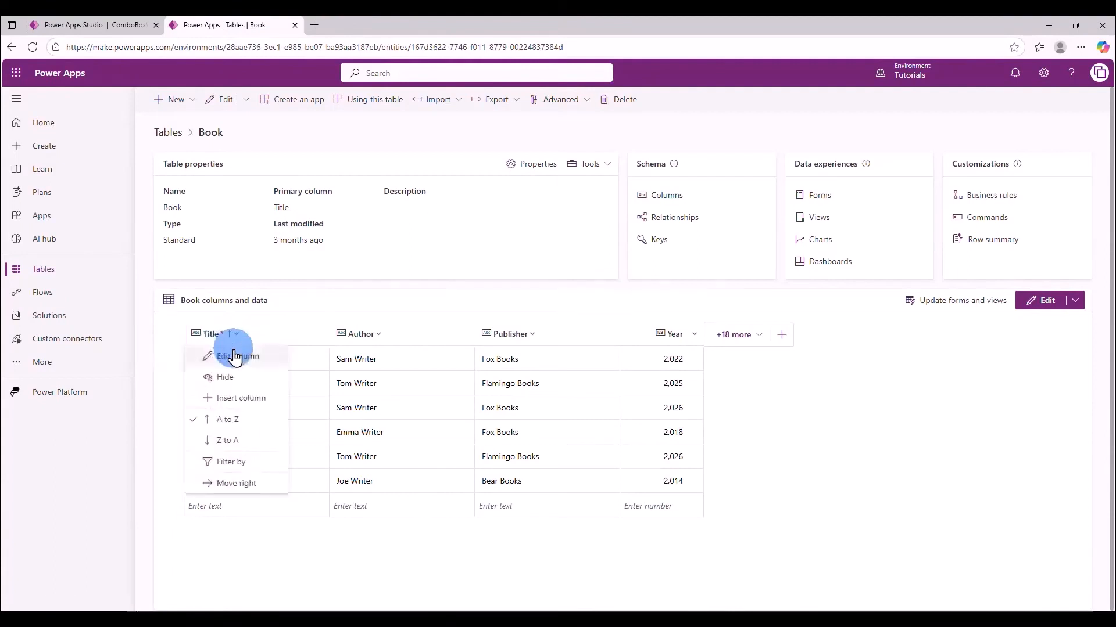
click(235, 357)
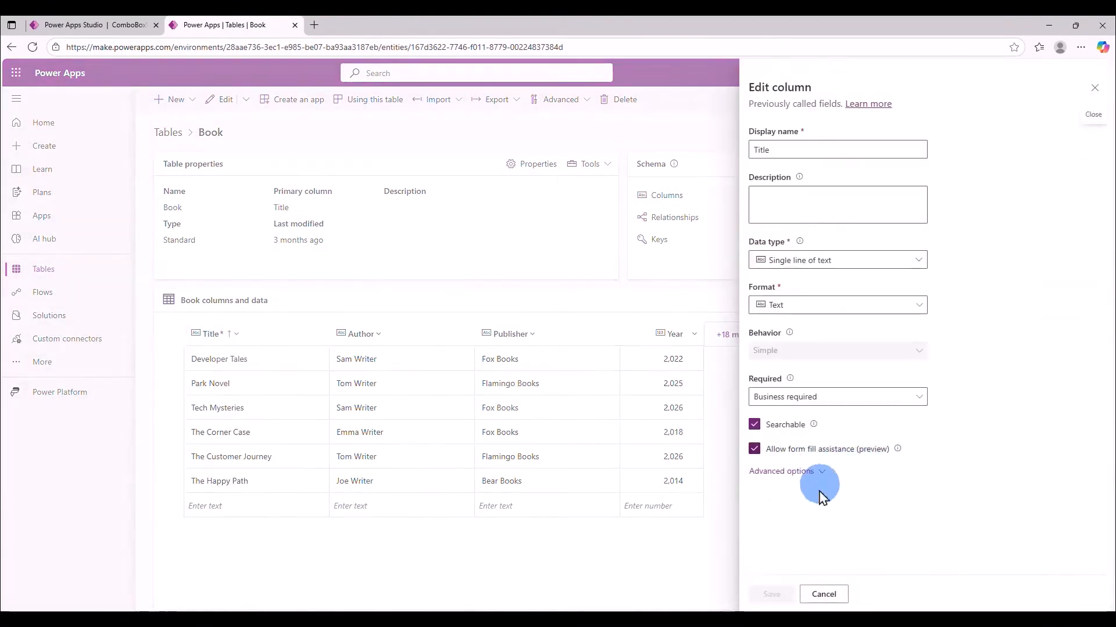
click(820, 480)
drag(804, 567, 747, 569)
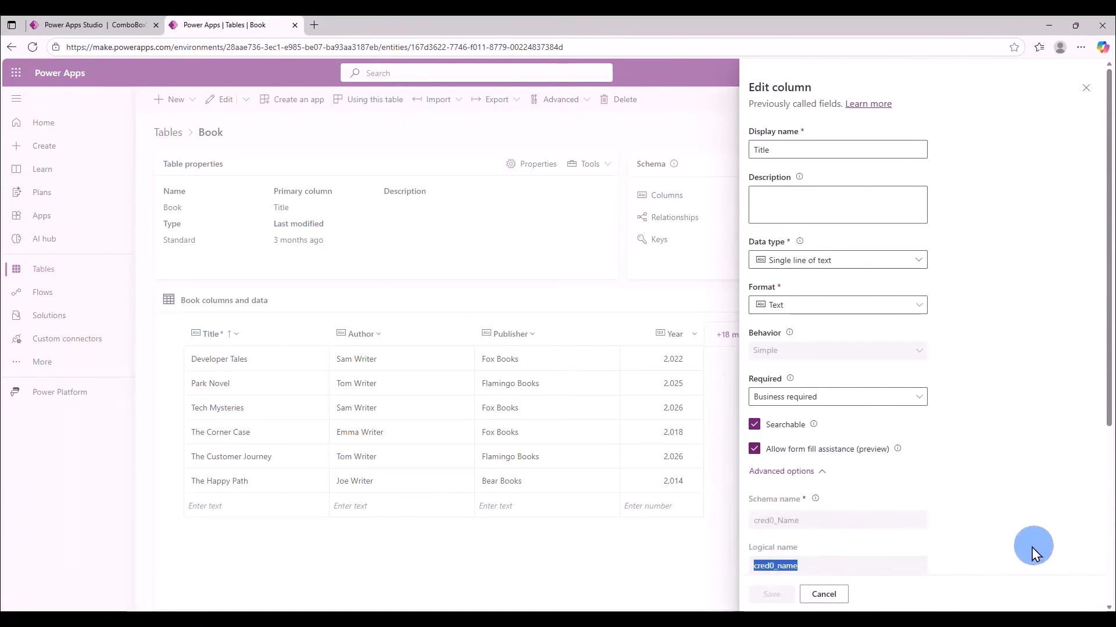
click(120, 30)
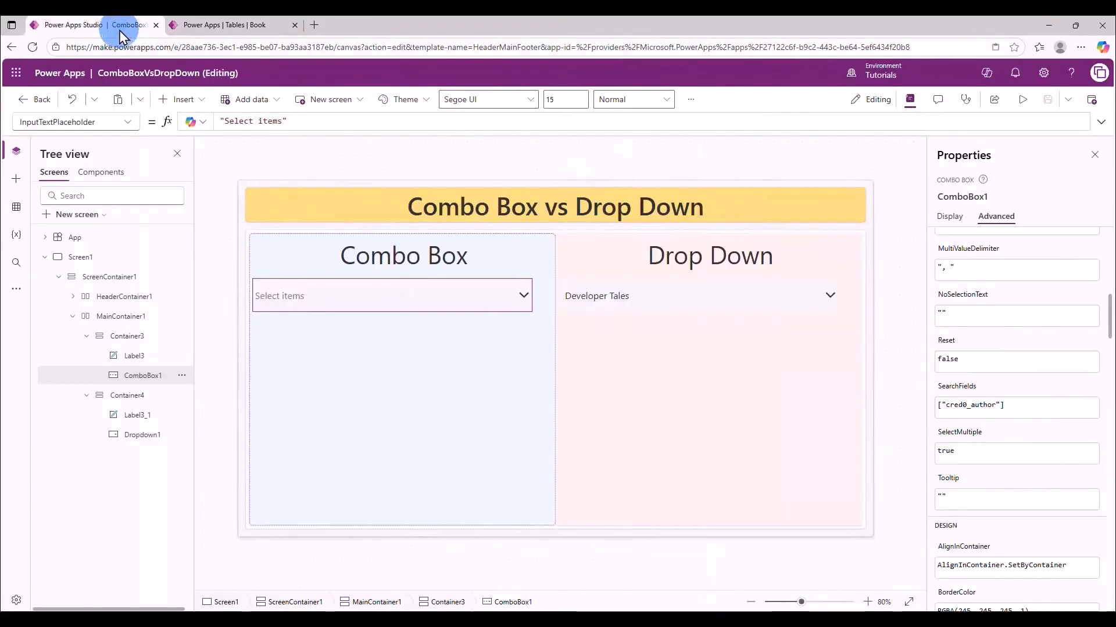
Add "cred0_name" after "cred0_author" in the combo box's SearchFields property
click(997, 405)
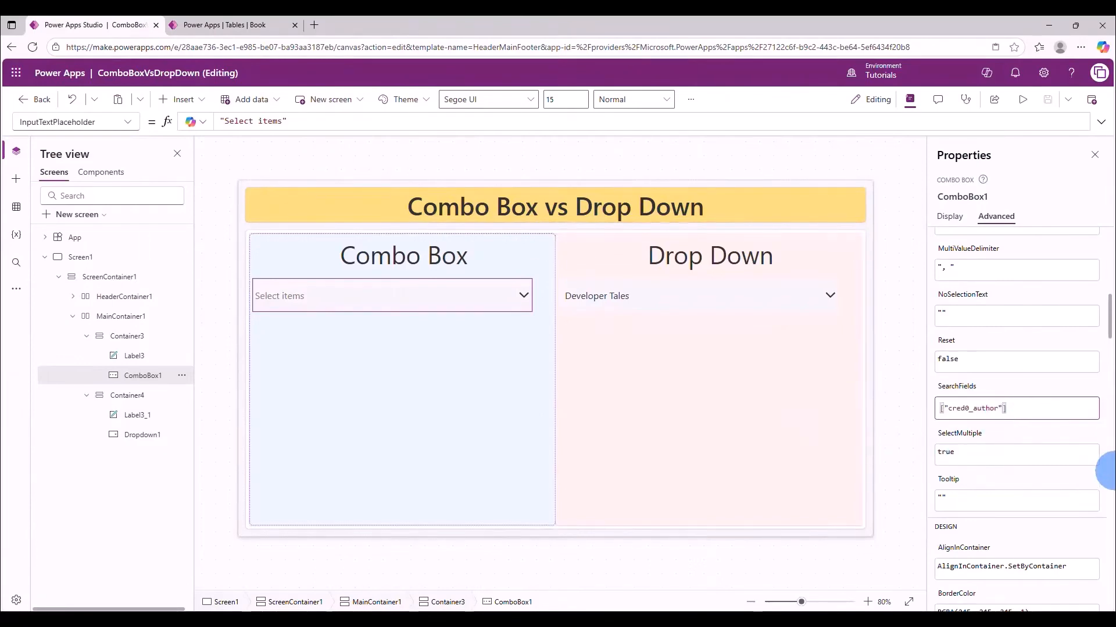
text(, ")
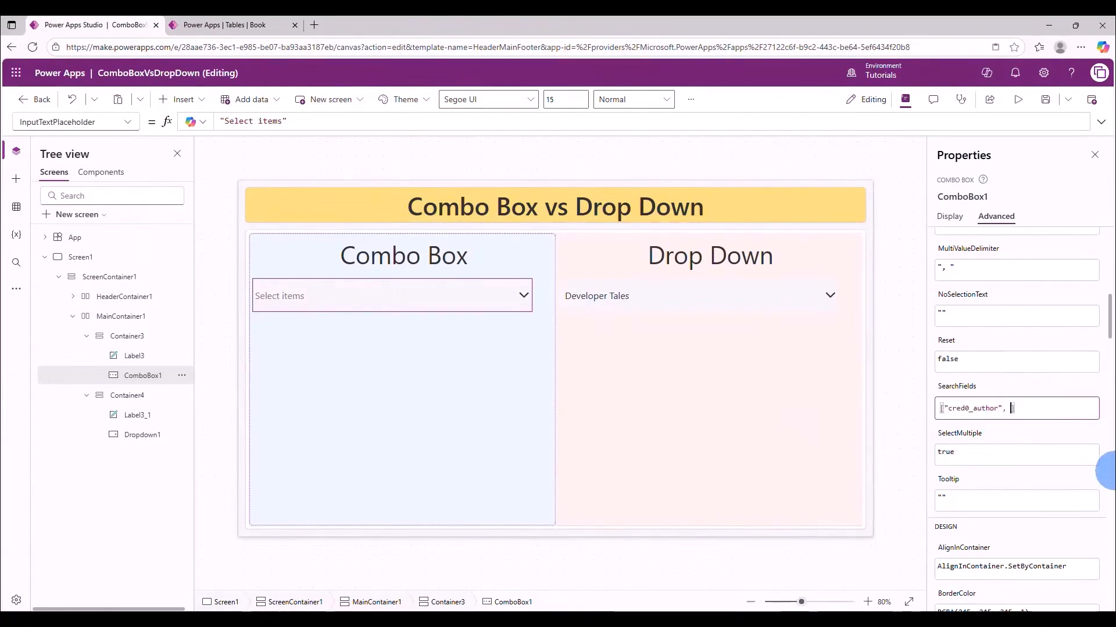
text(cred0_name)
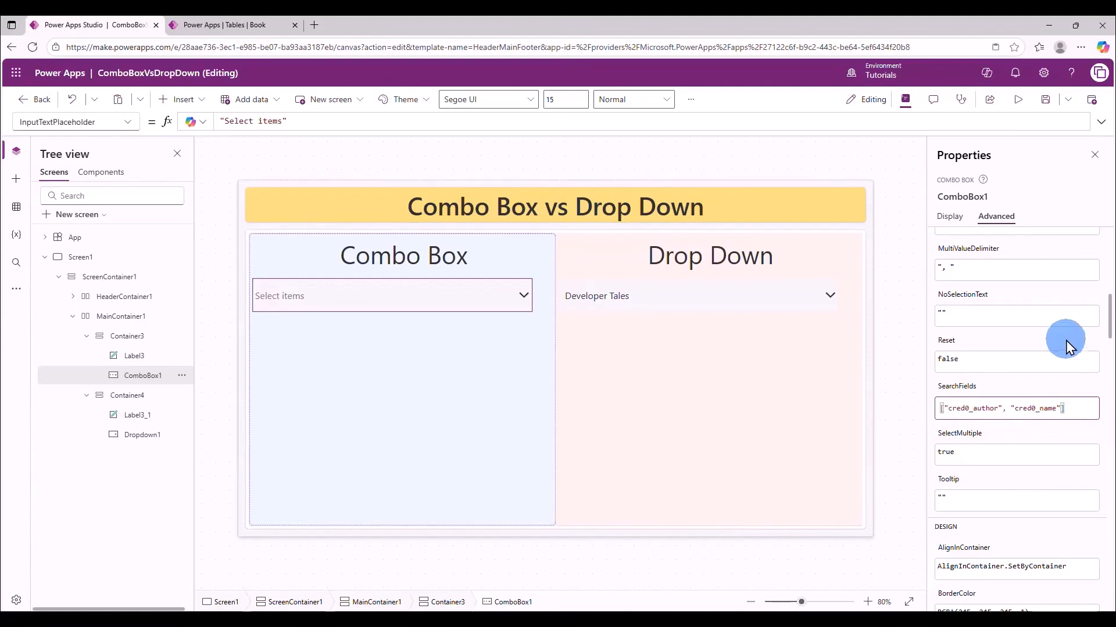
Change the combo box's field layout to Double, with Title as primary text and Author as secondary text
click(948, 217)
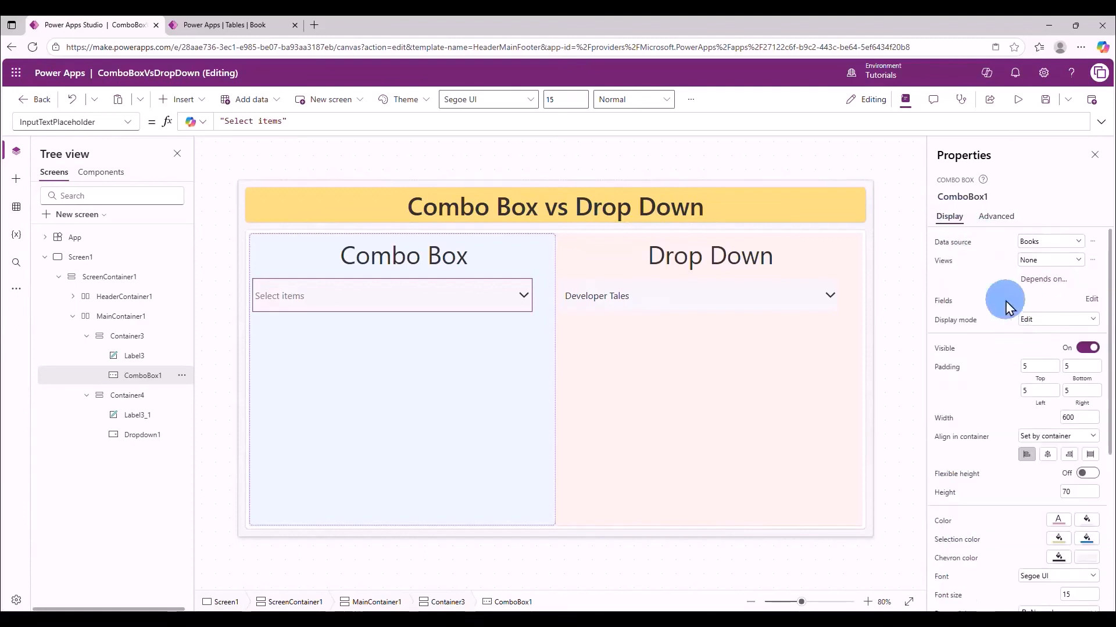
click(1091, 299)
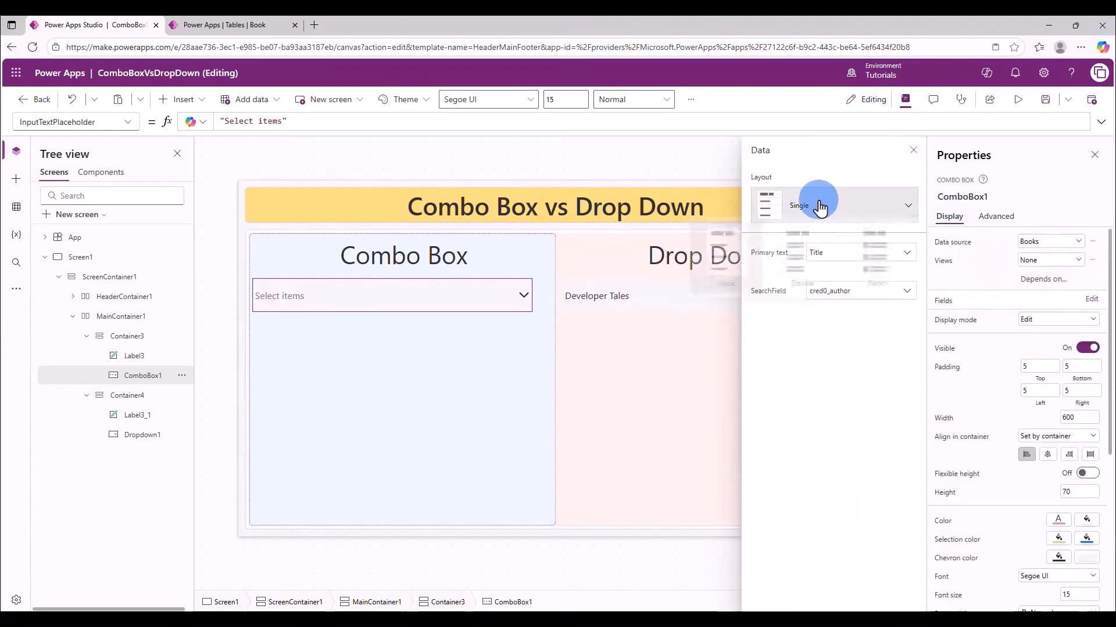
click(799, 280)
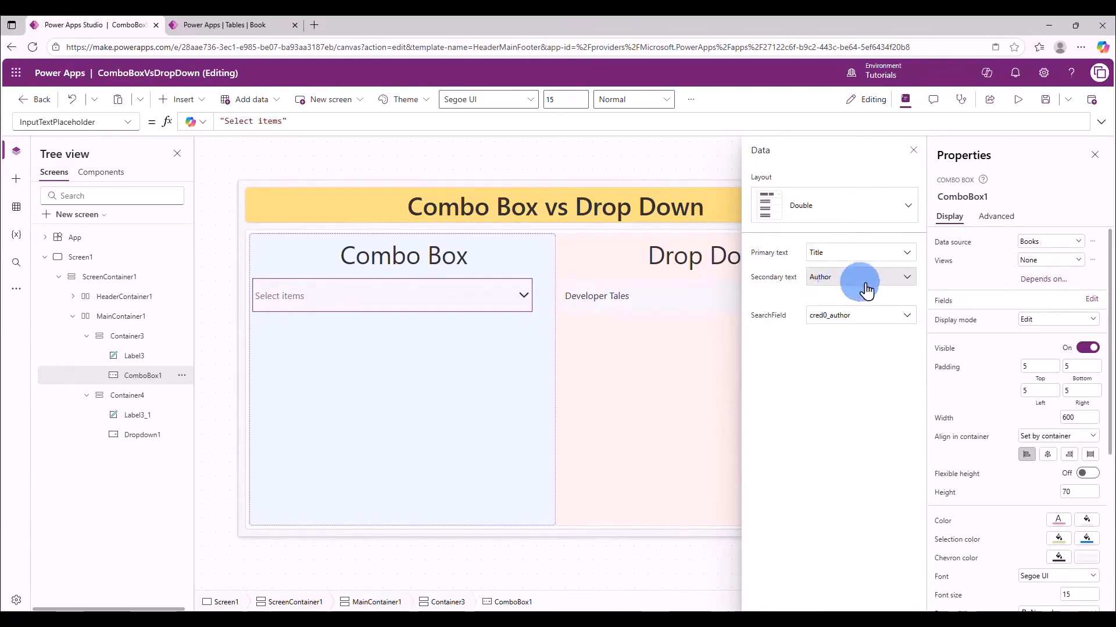
click(386, 305)
click(380, 303)
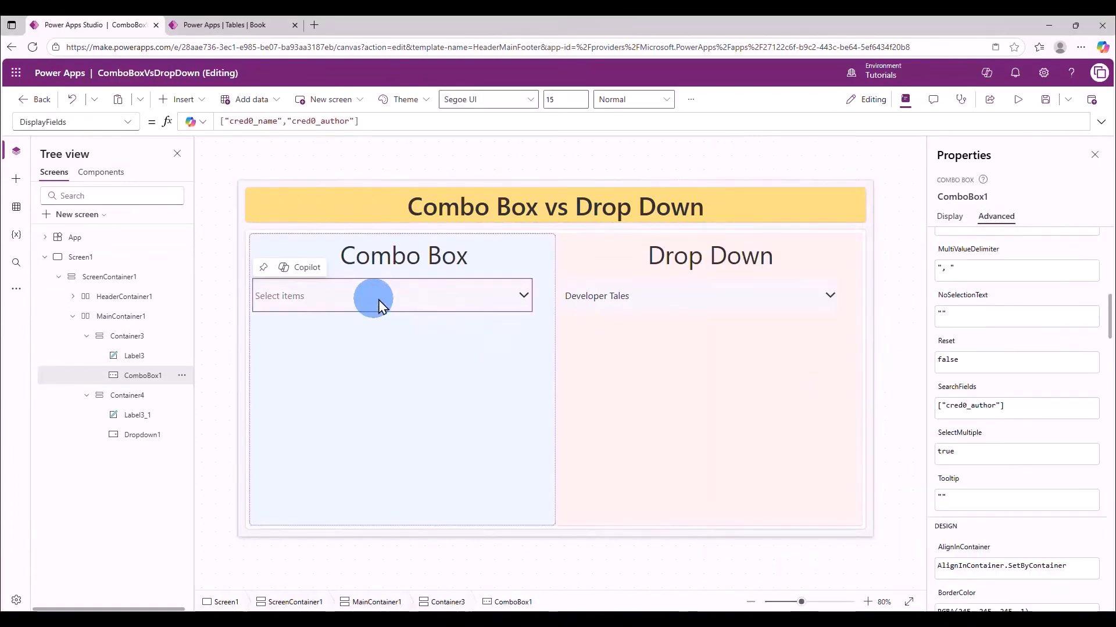
Set the combo box's SearchFields to ["cred0_author","cred0_name"] so it searches both author and title
scroll(1013, 398, down, 3)
scroll(1014, 398, up, 5)
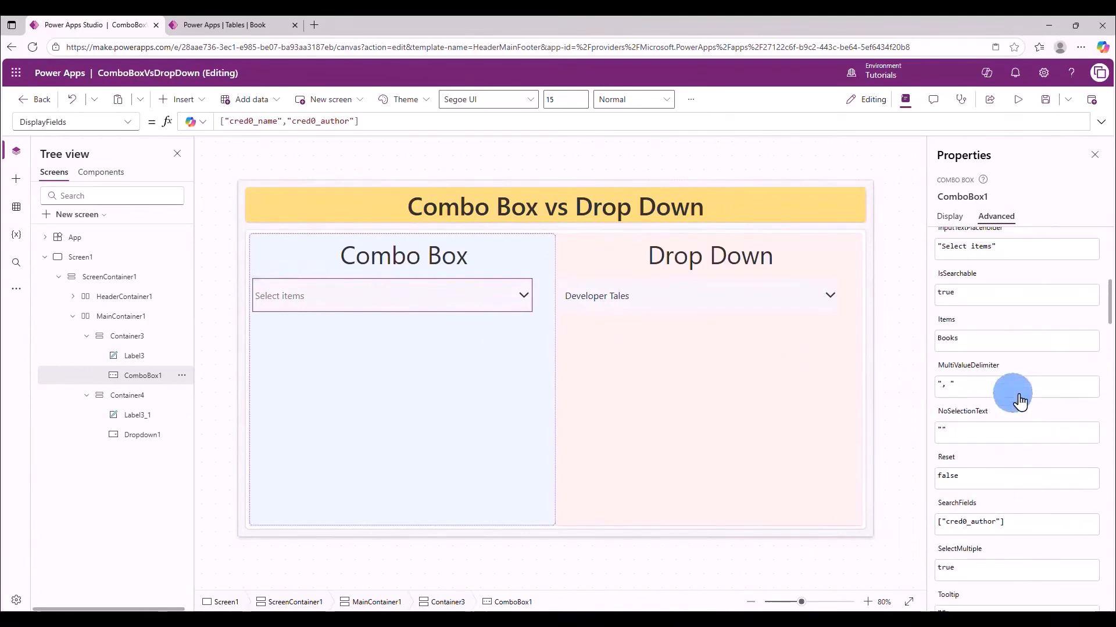
click(999, 526)
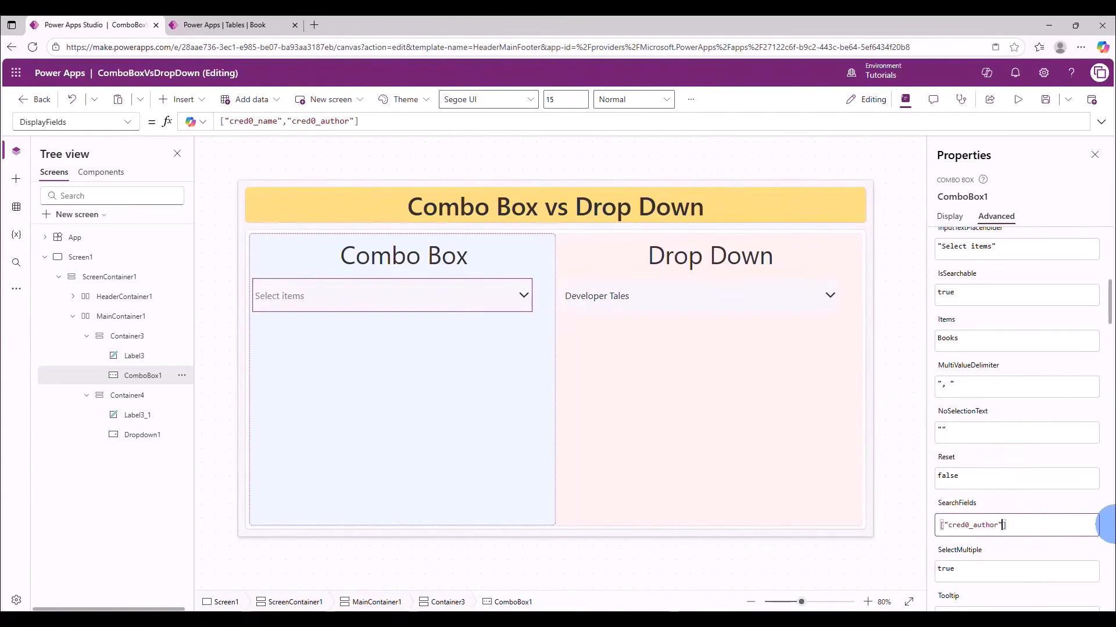
text(, "cred0_name)
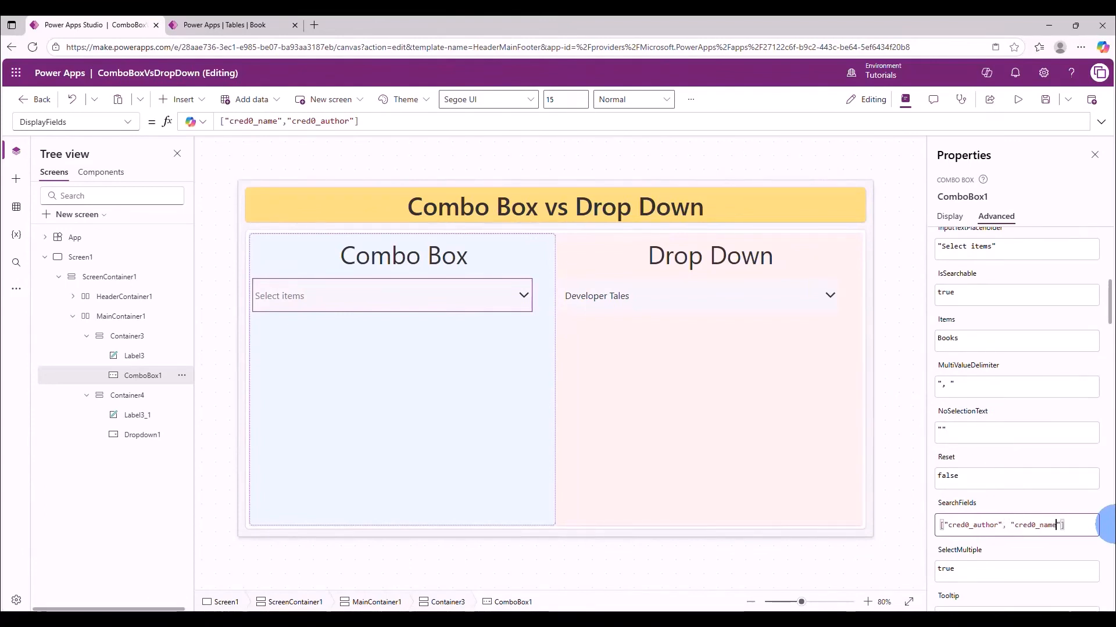
click(1044, 506)
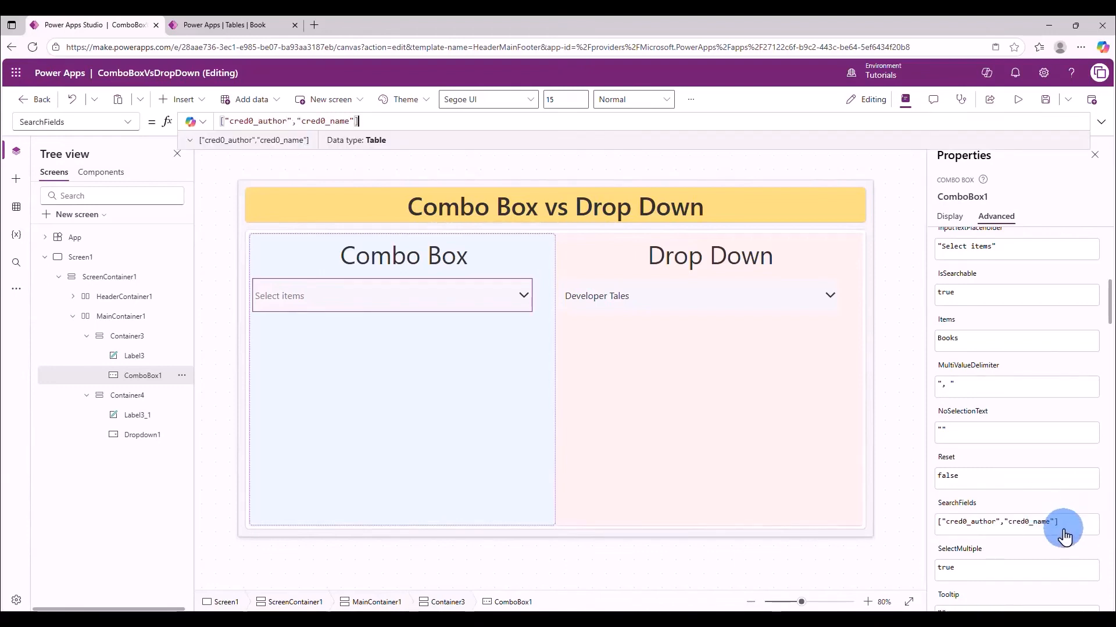
Preview the app and test the combo box search with "tales" and "tom", closing the preview when done
click(1017, 100)
click(266, 270)
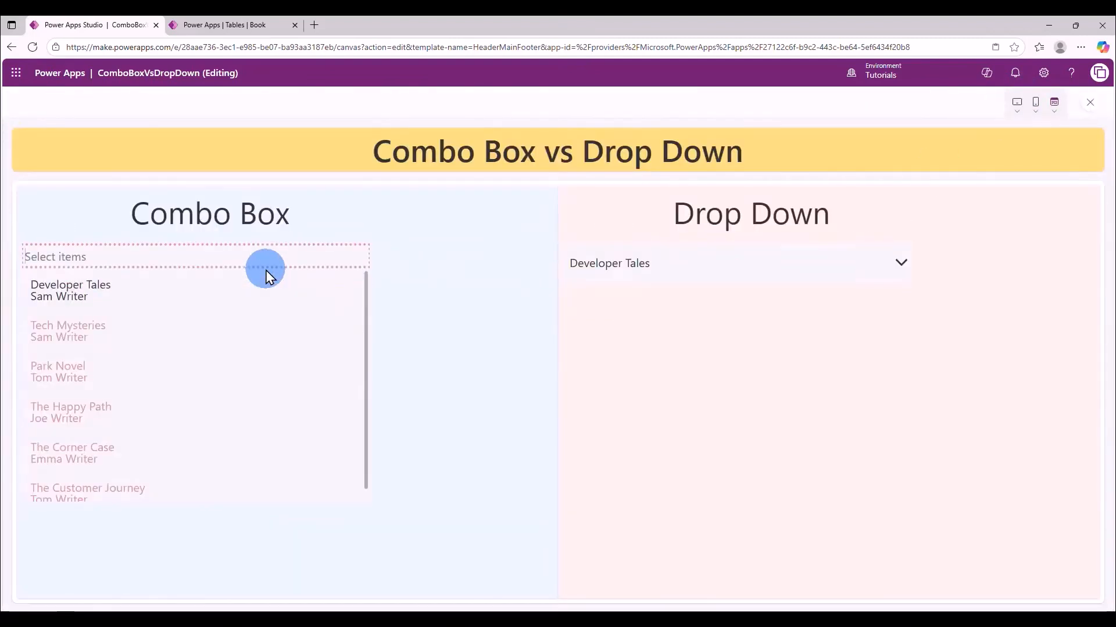
text(t)
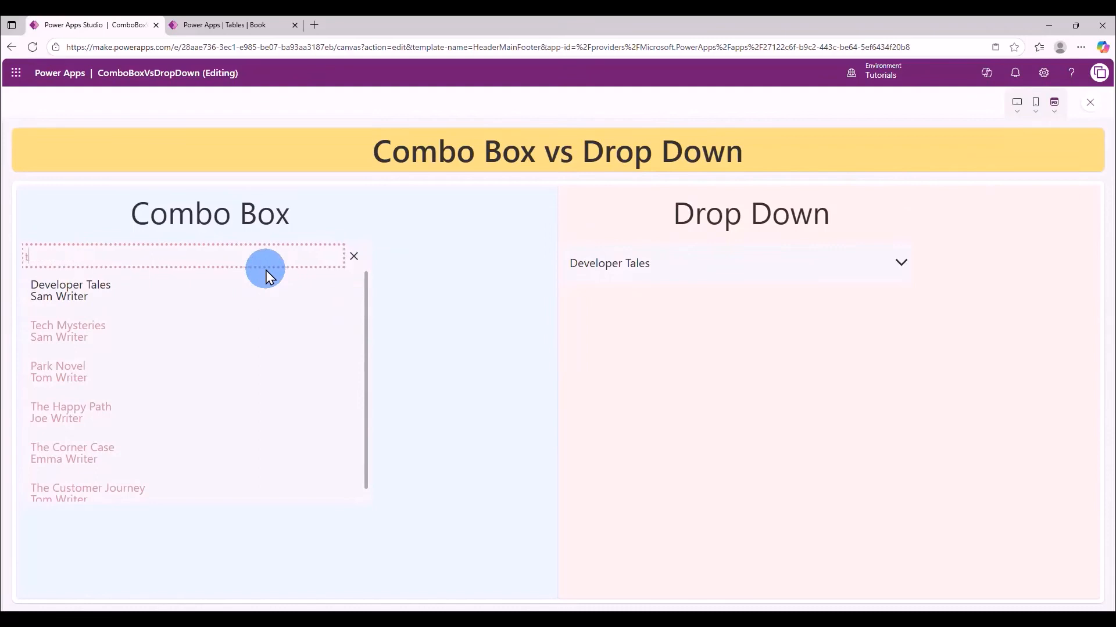
text(ales)
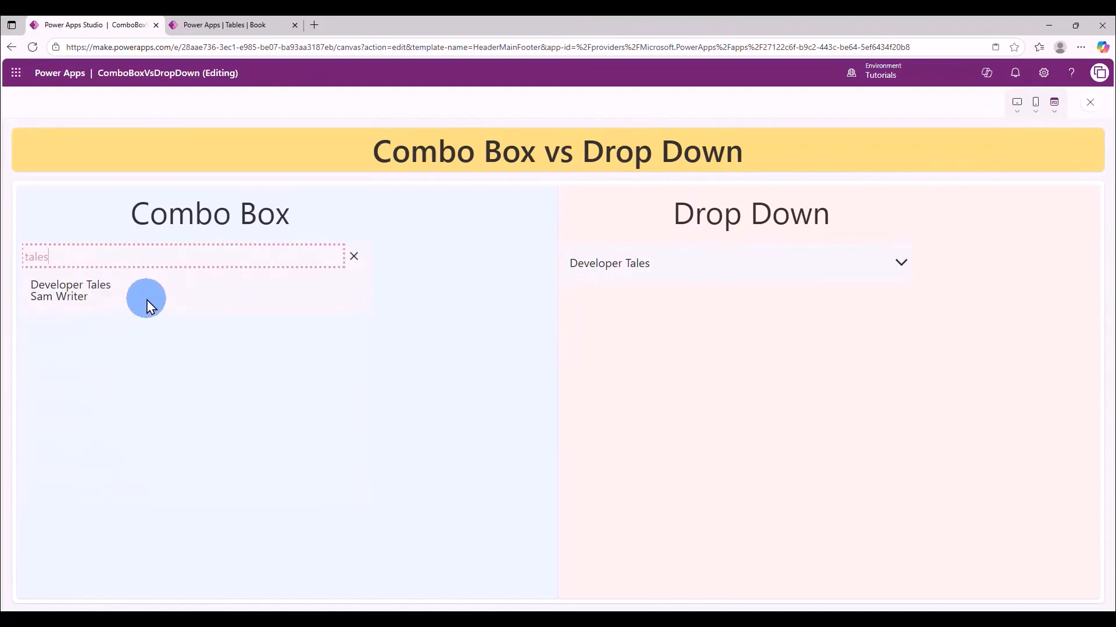
double_click(74, 259)
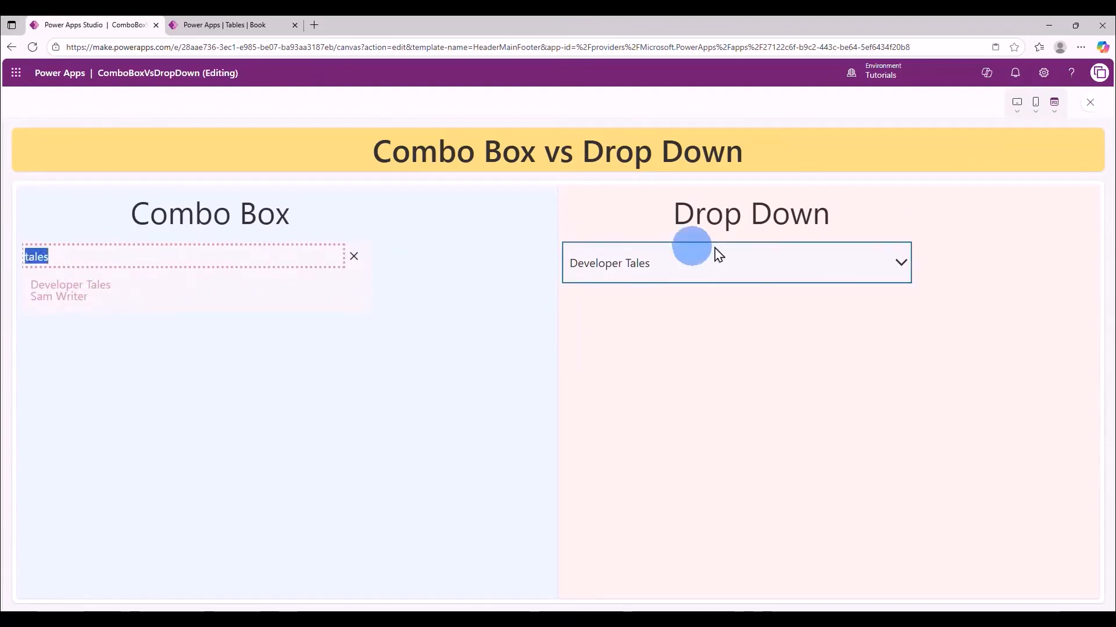
key(BackSpace)
key(Escape)
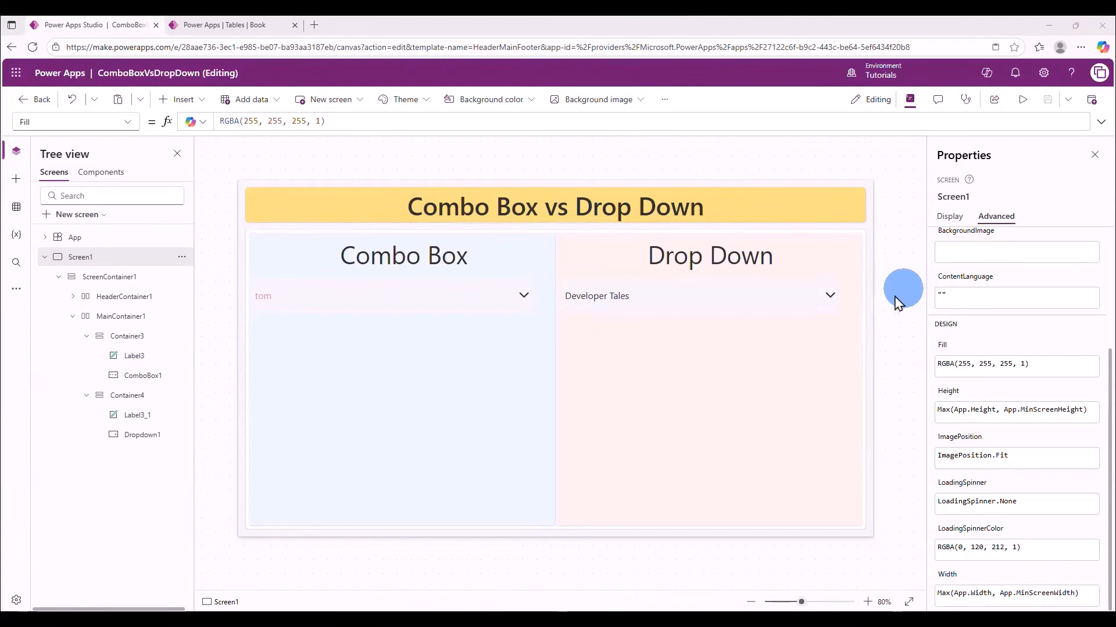
Insert a text label into the Combo Box container, below the combo box
click(414, 421)
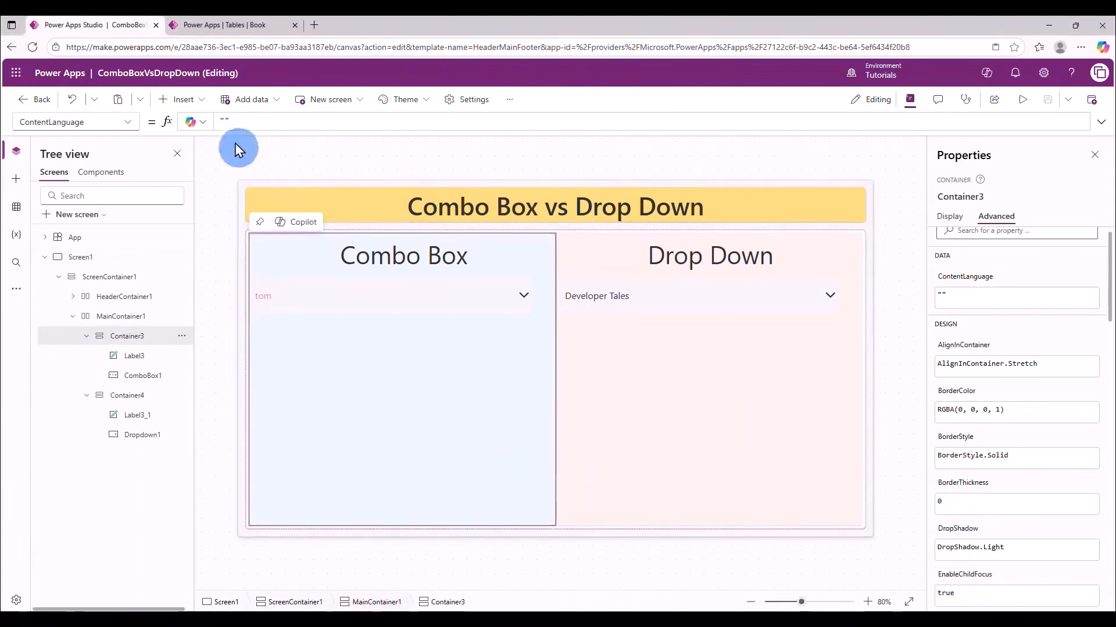
click(184, 99)
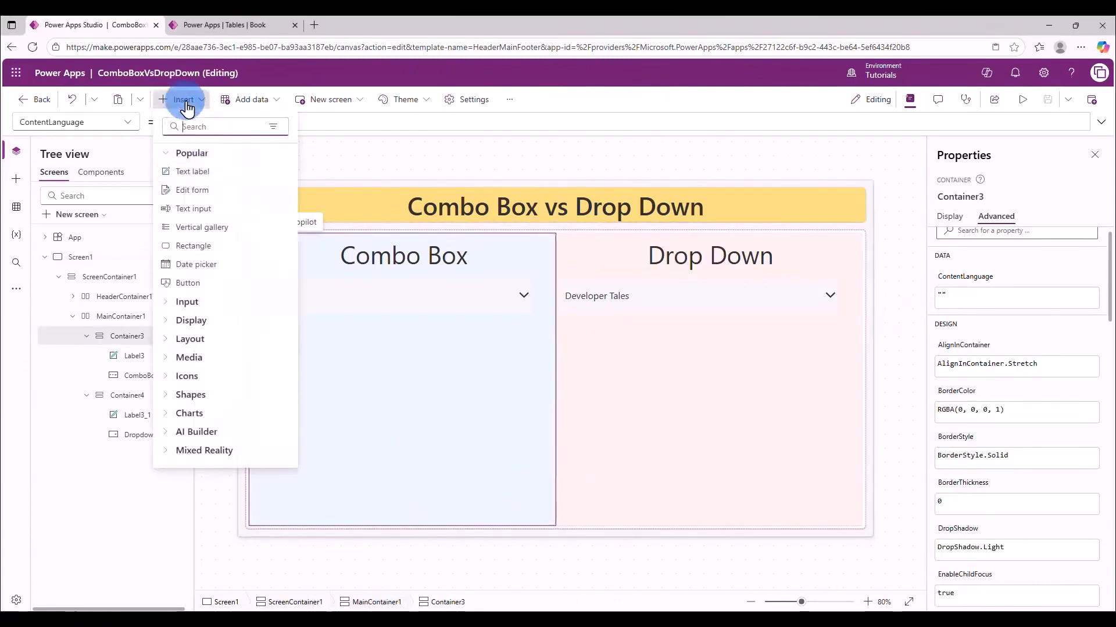
click(211, 173)
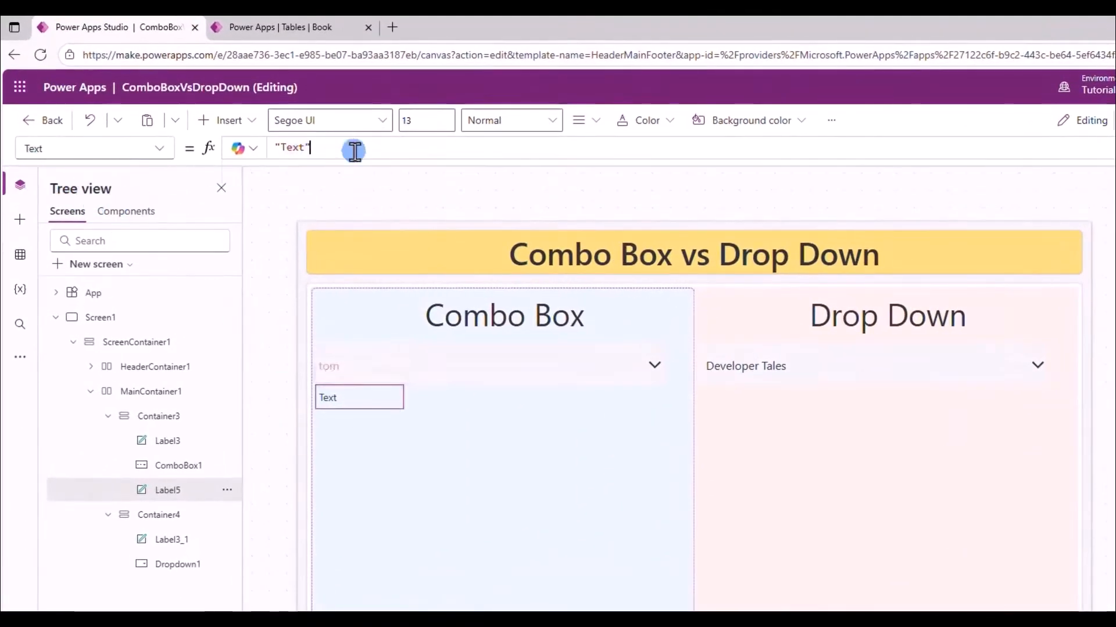
Replace the new label's default text with the formula ComboBox1.SelectedItems
click(282, 146)
key(BackSpace)
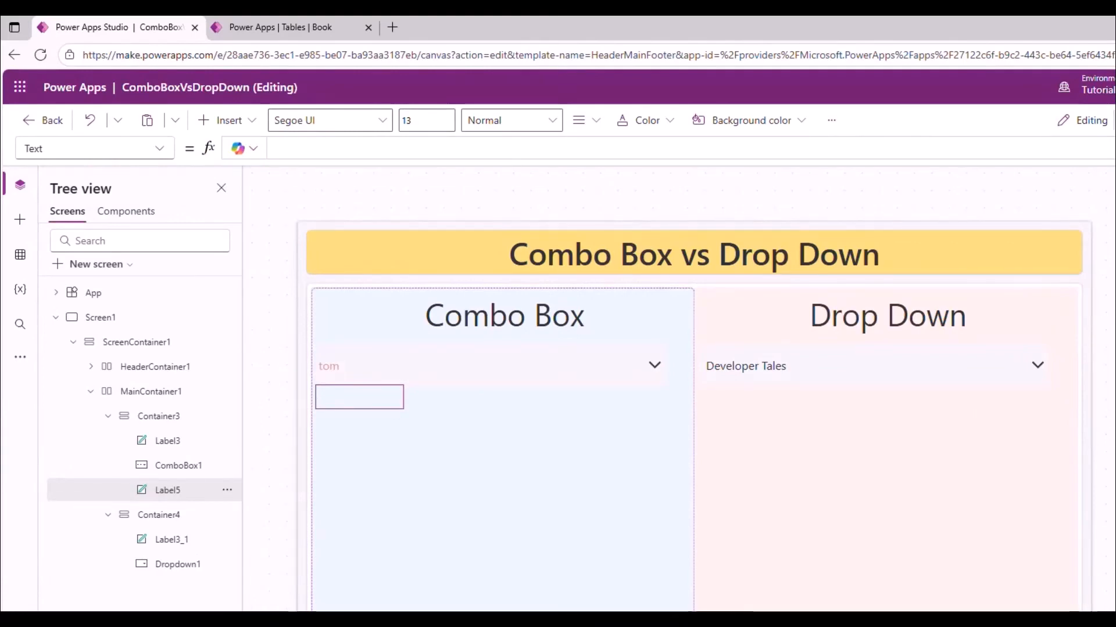
text(Com)
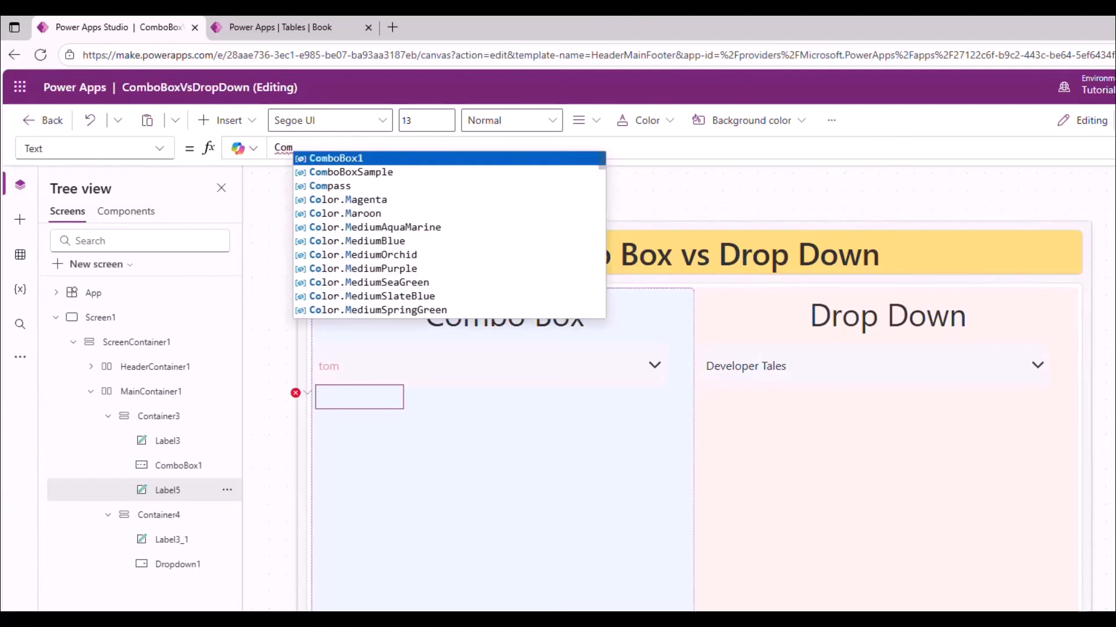
key(Tab)
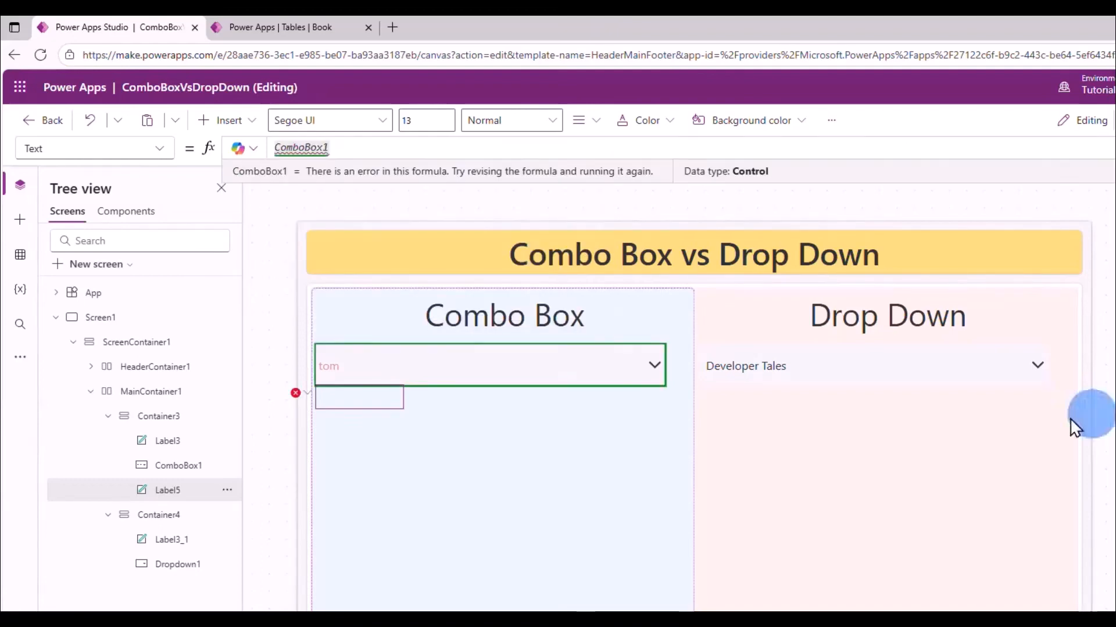
text(.S)
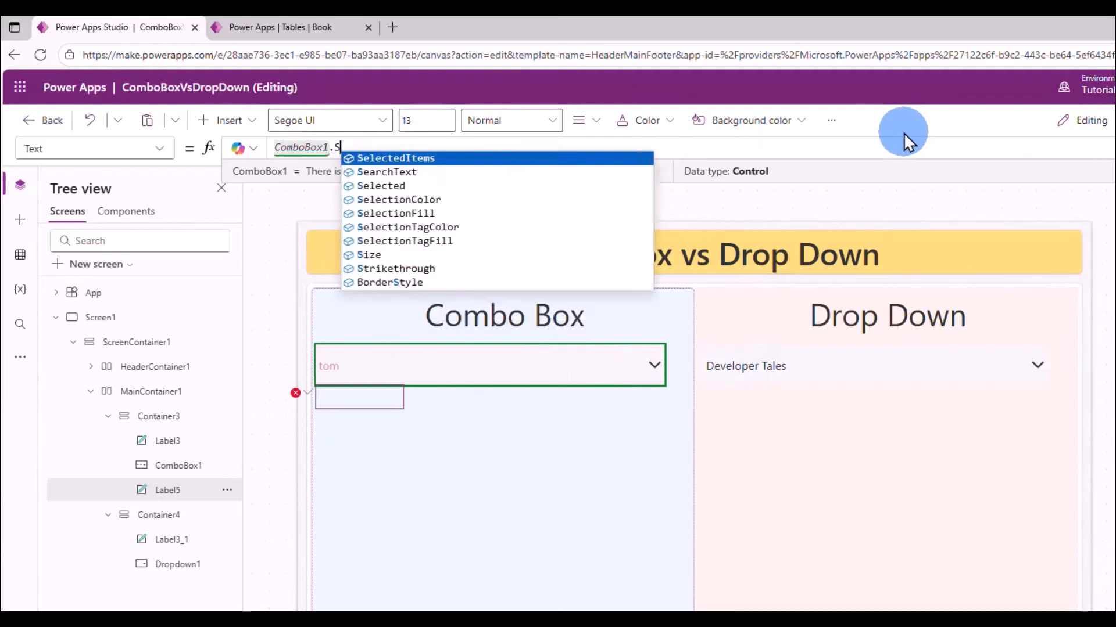
key(Tab)
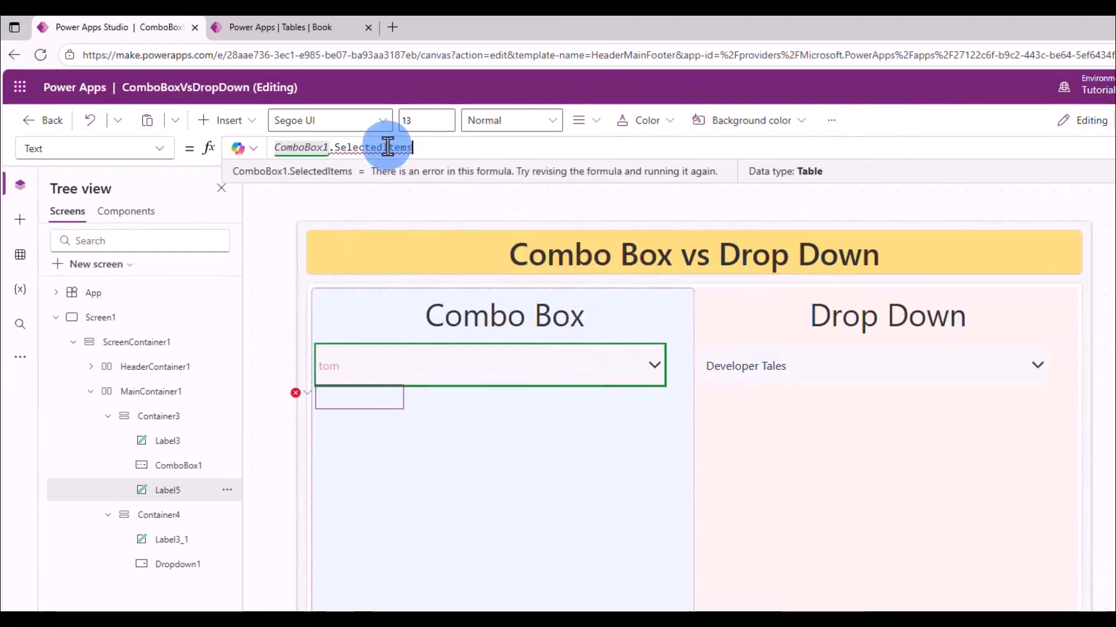
Wrap the combo box label's formula in Concat so it reads Concat(ComboBox1.SelectedItems, Title & ", ")
mouse_move(387, 147)
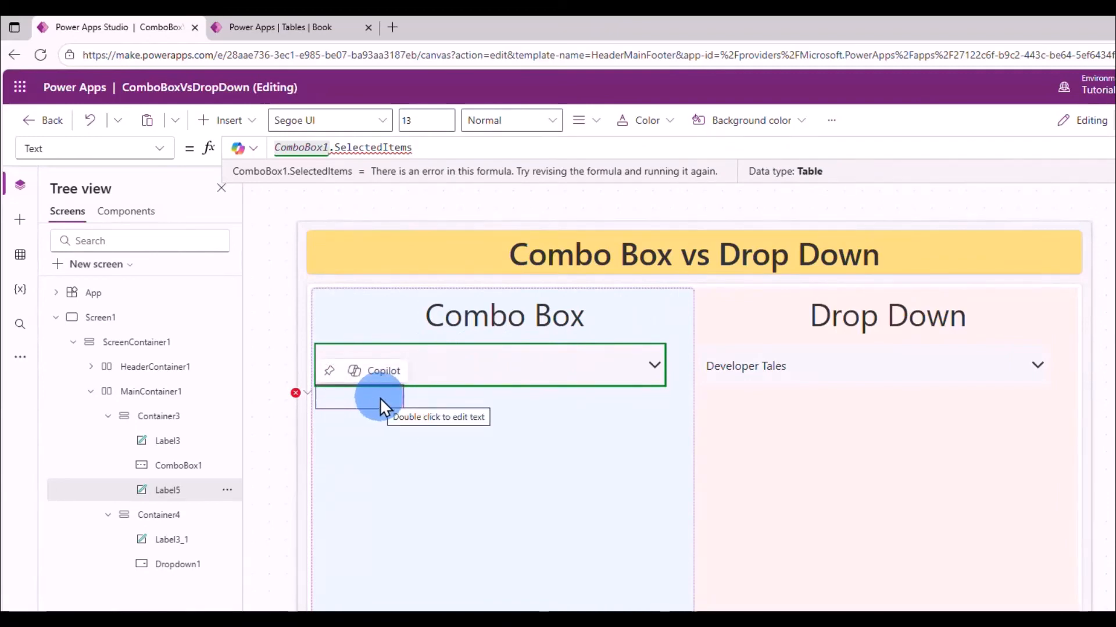
click(285, 148)
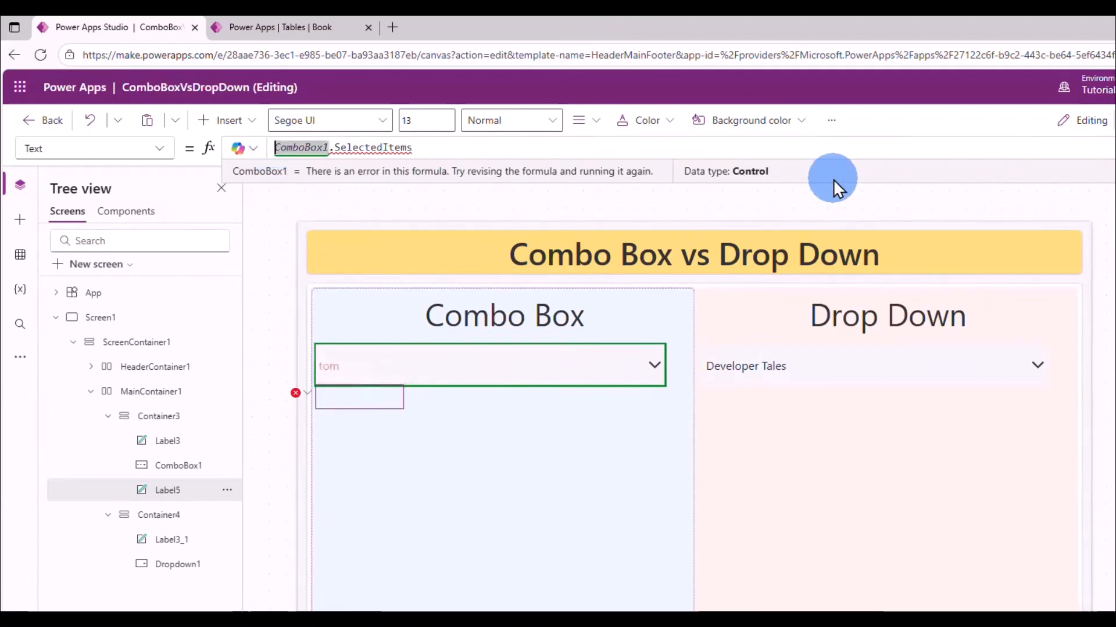
text(Conat)
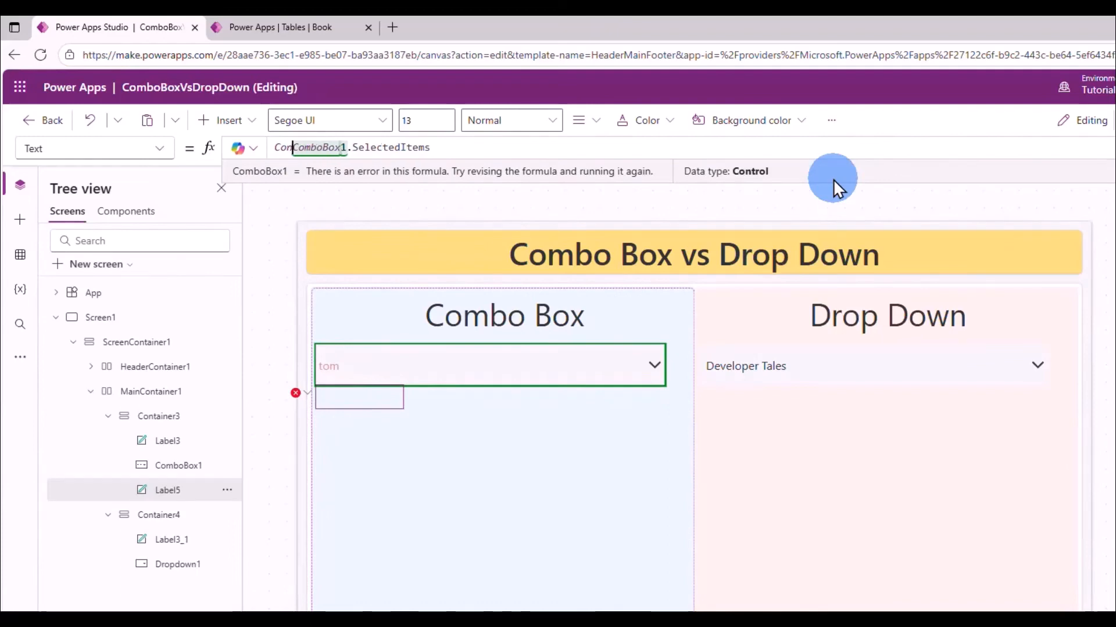
key(BackSpace)
key(BackSpace)
text(cat()
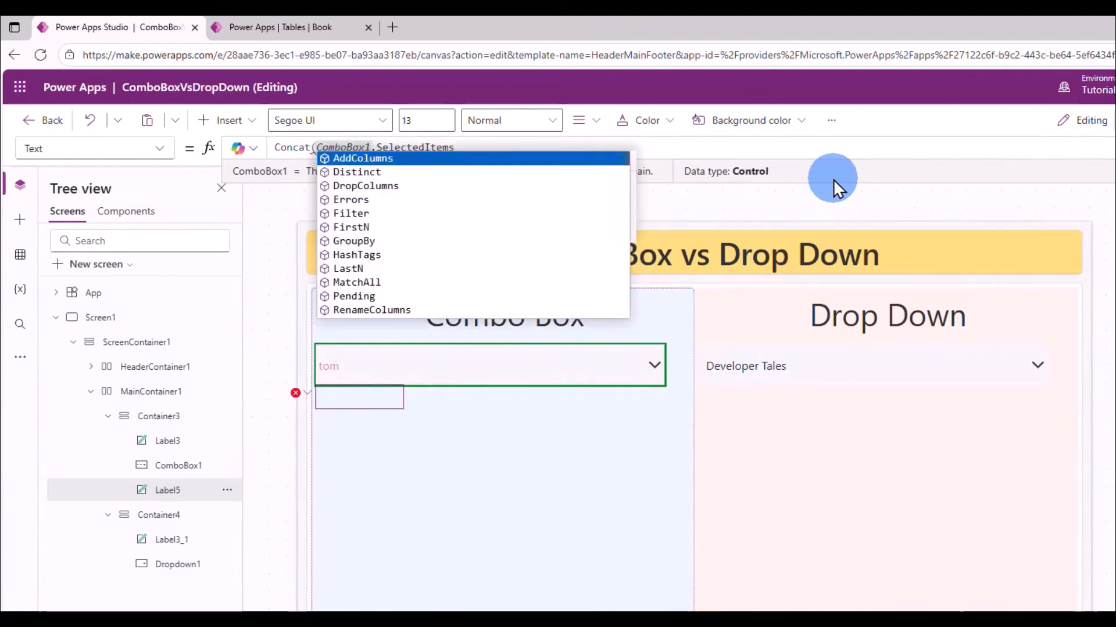
click(780, 142)
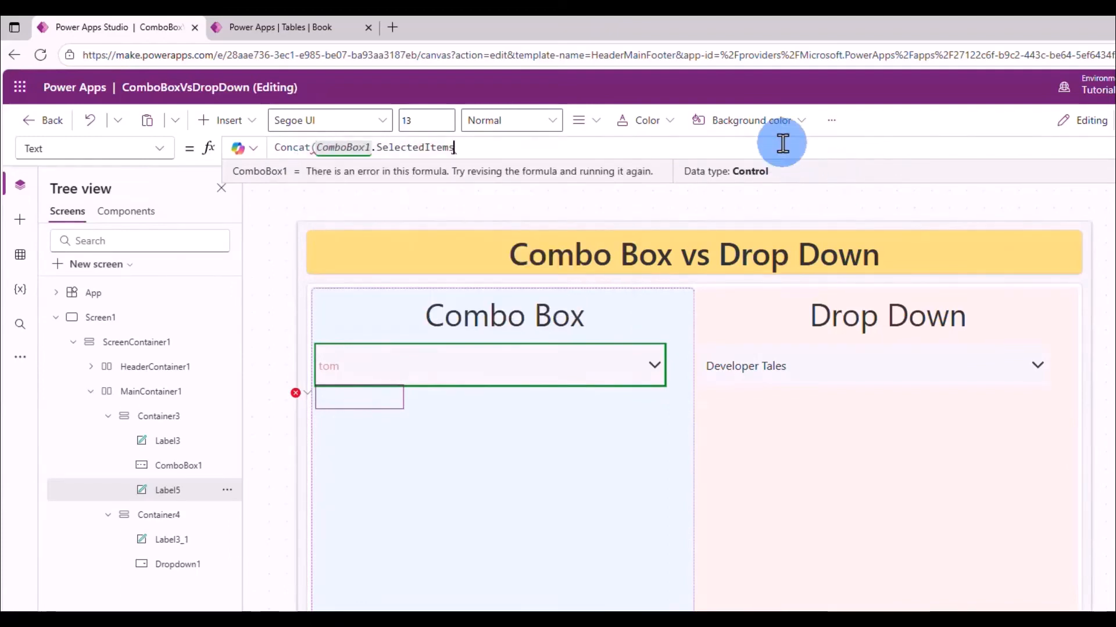
text(, Ti)
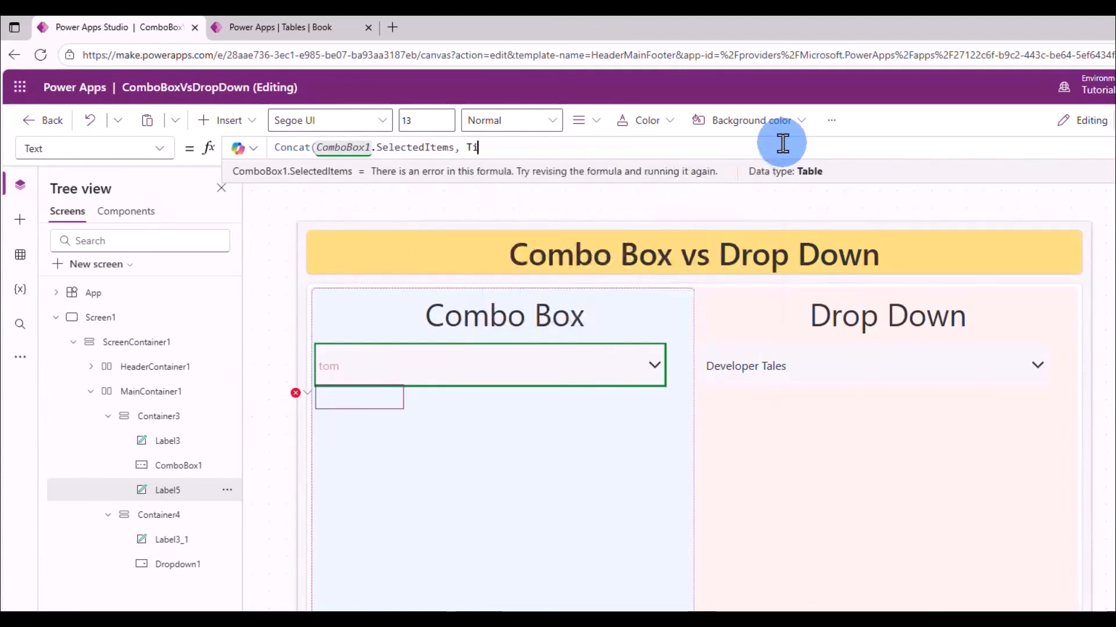
text(tle)
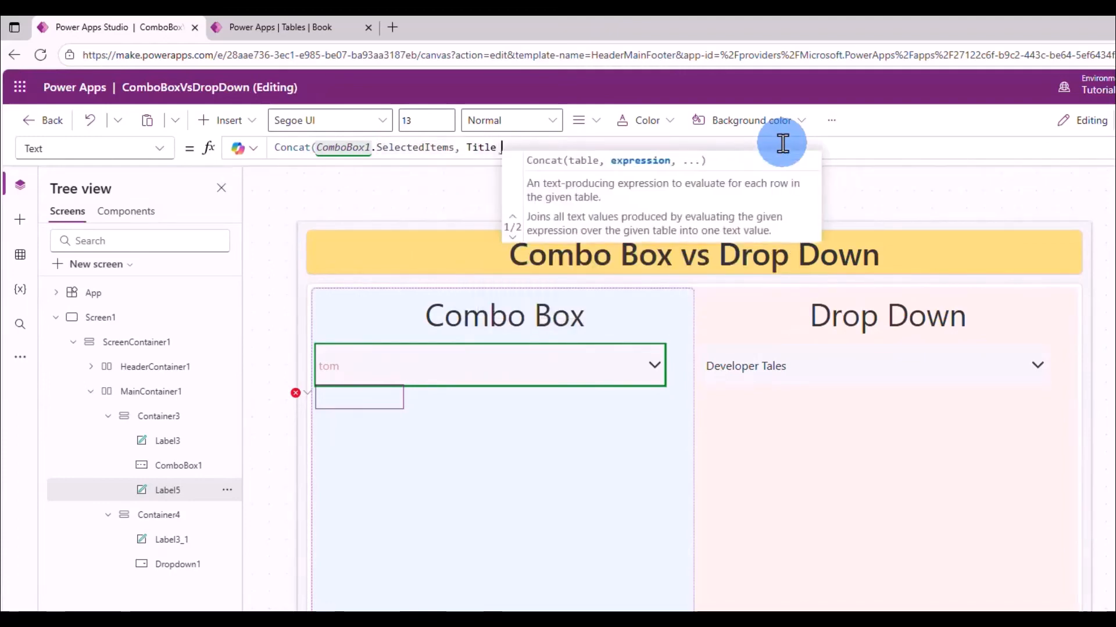
text( & )
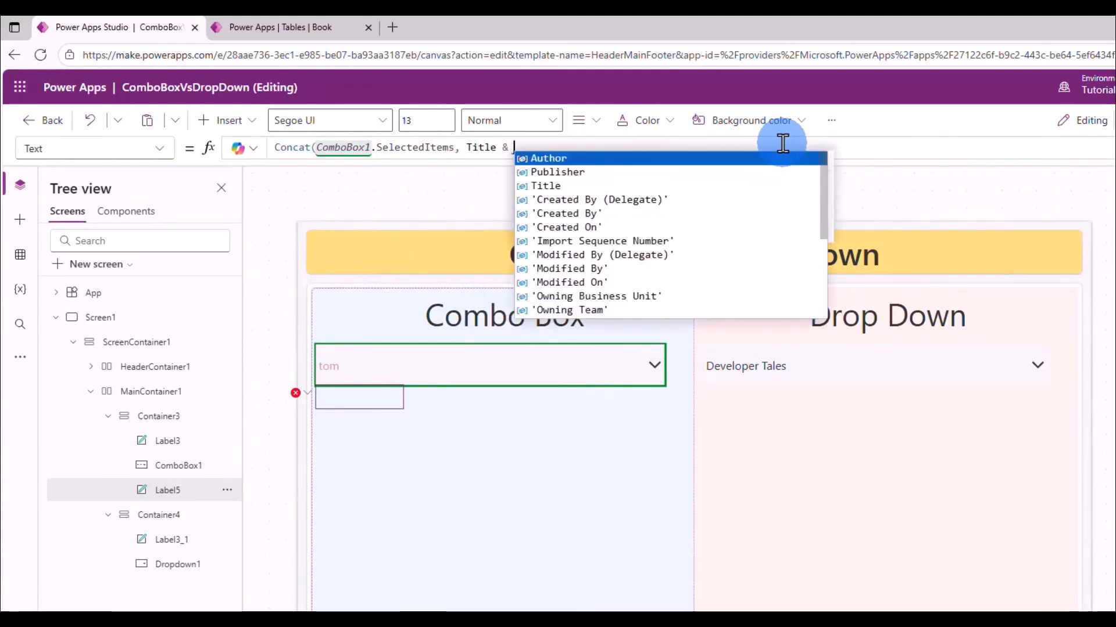
text("")
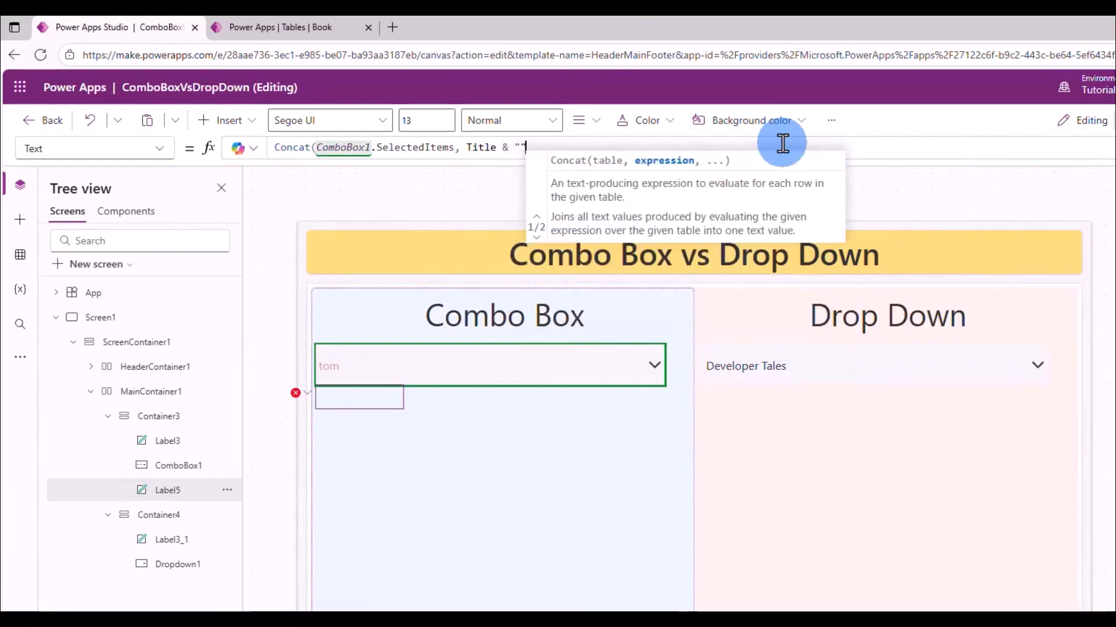
text(, ")
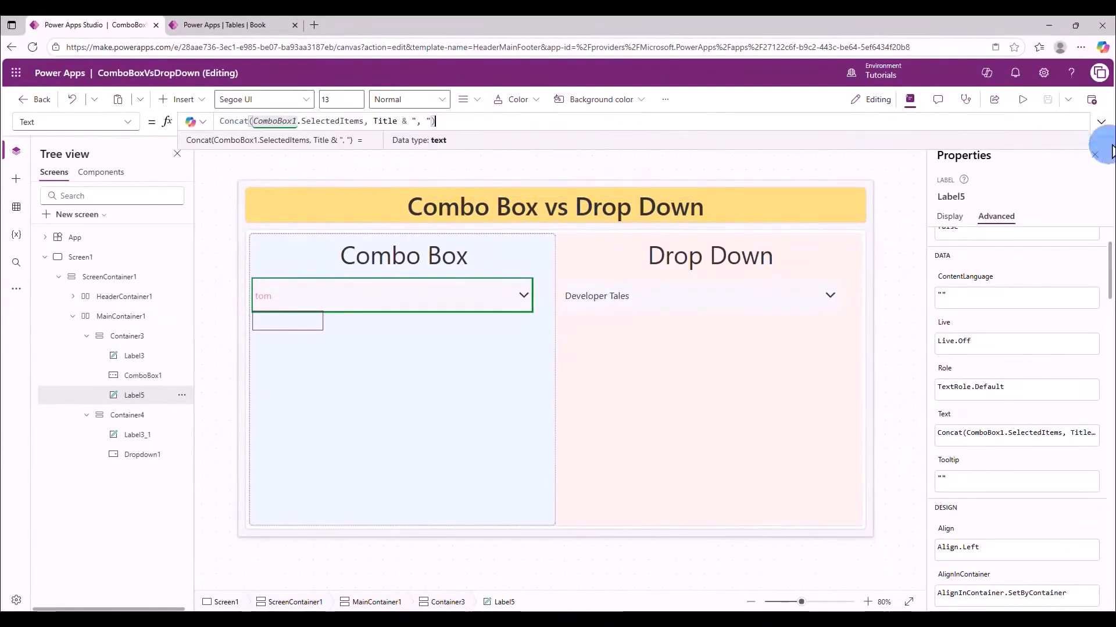
Preview the app and select Park Novel in the combo box to test the label
click(1017, 99)
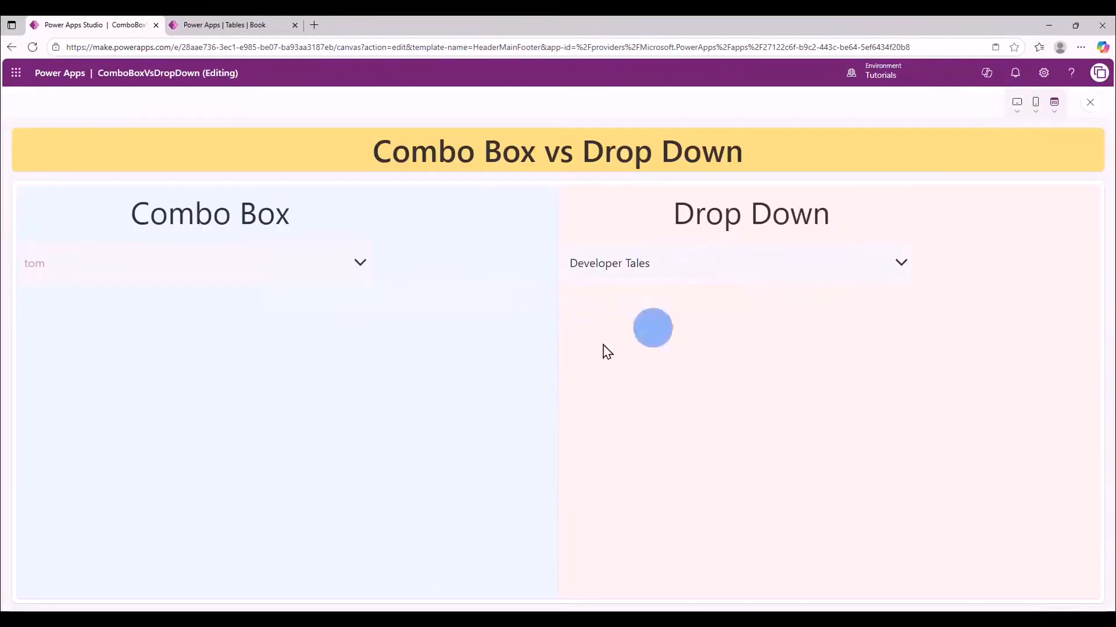
click(292, 262)
click(114, 297)
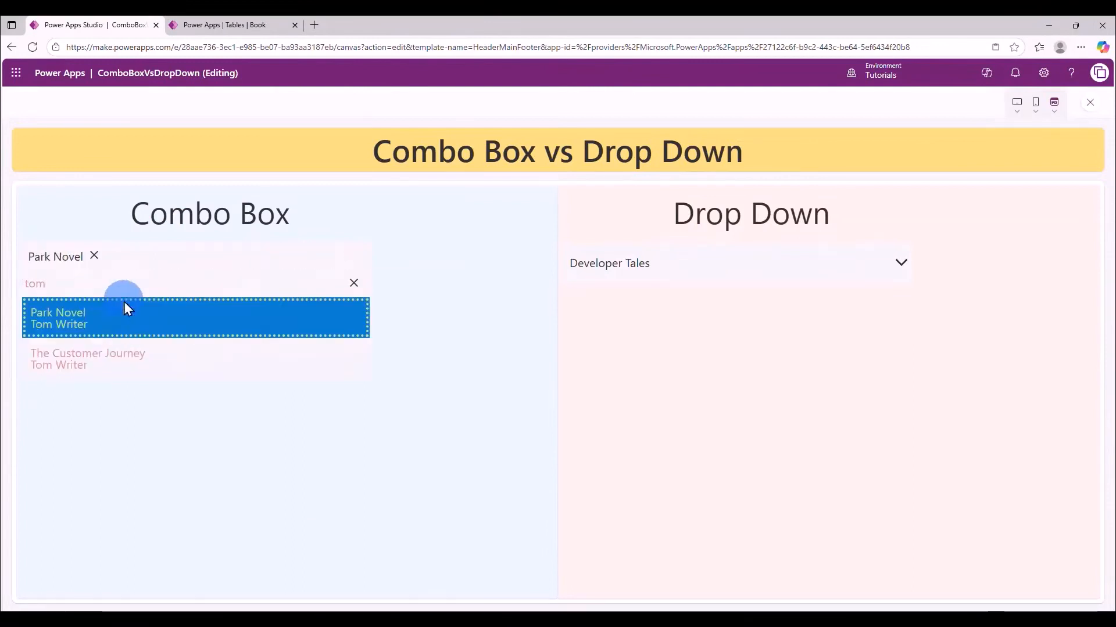
click(219, 499)
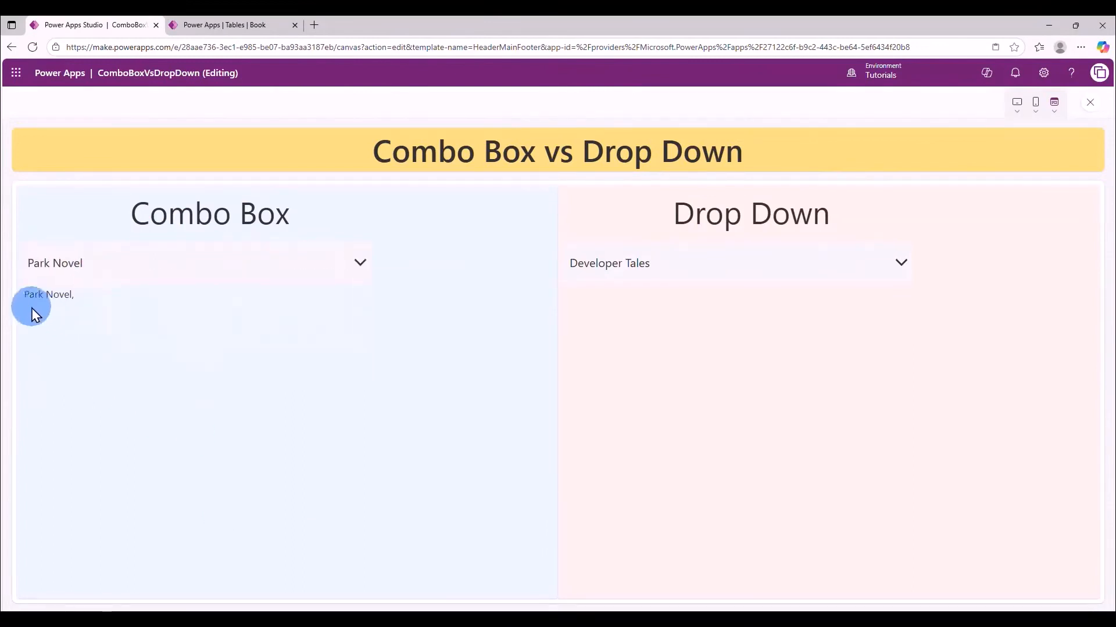
Replace Park Novel with The Happy Path, The Corner Case and The Customer Journey in the combo box, and close the preview
click(361, 265)
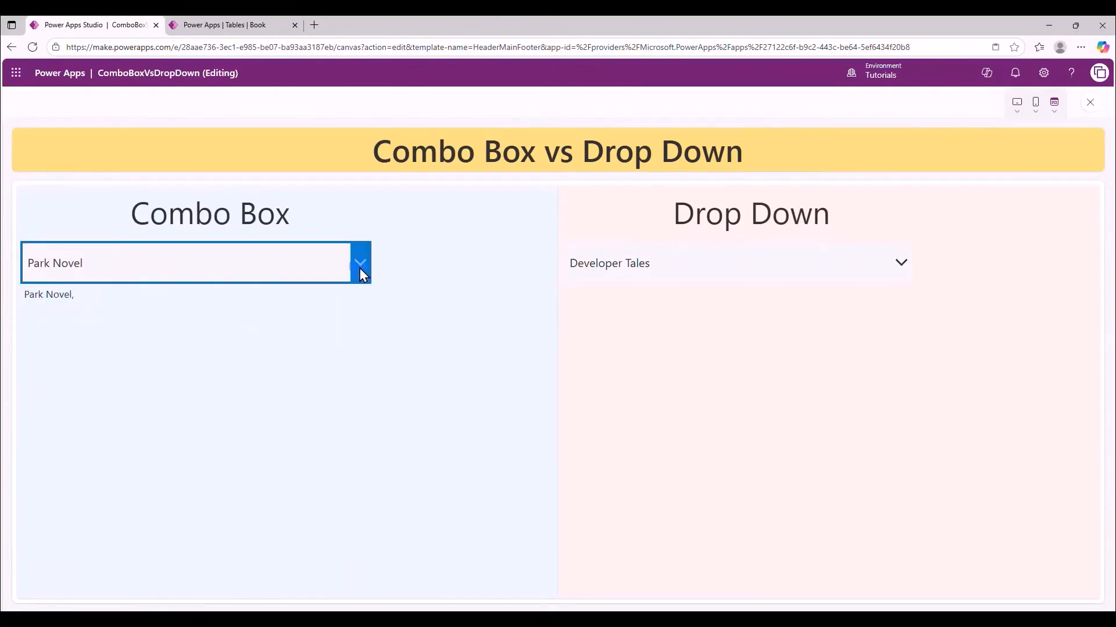
click(201, 403)
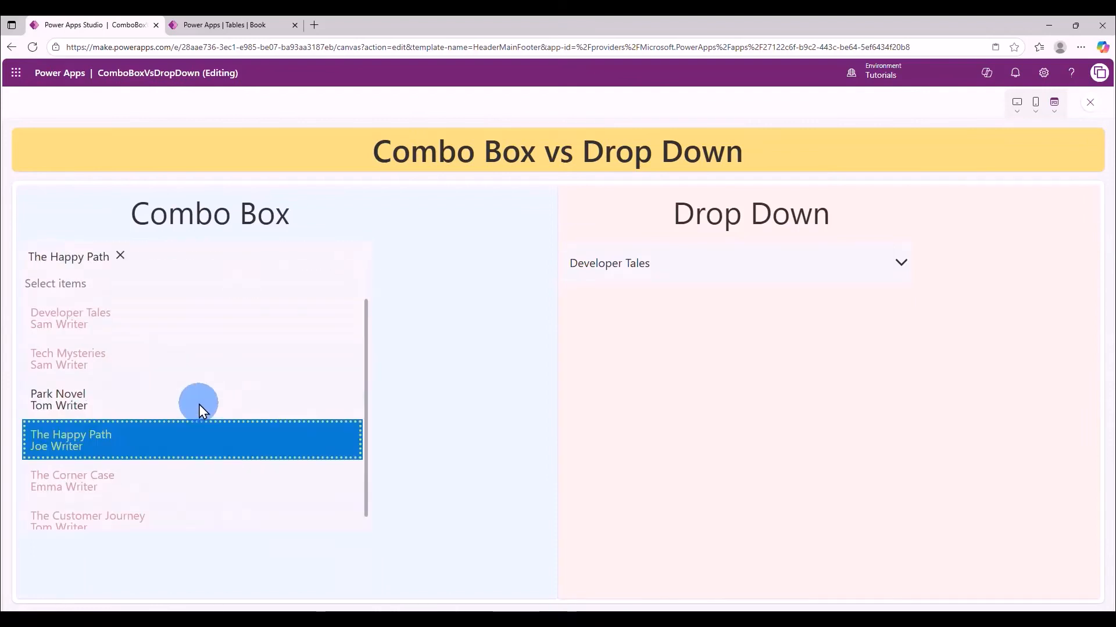
click(188, 499)
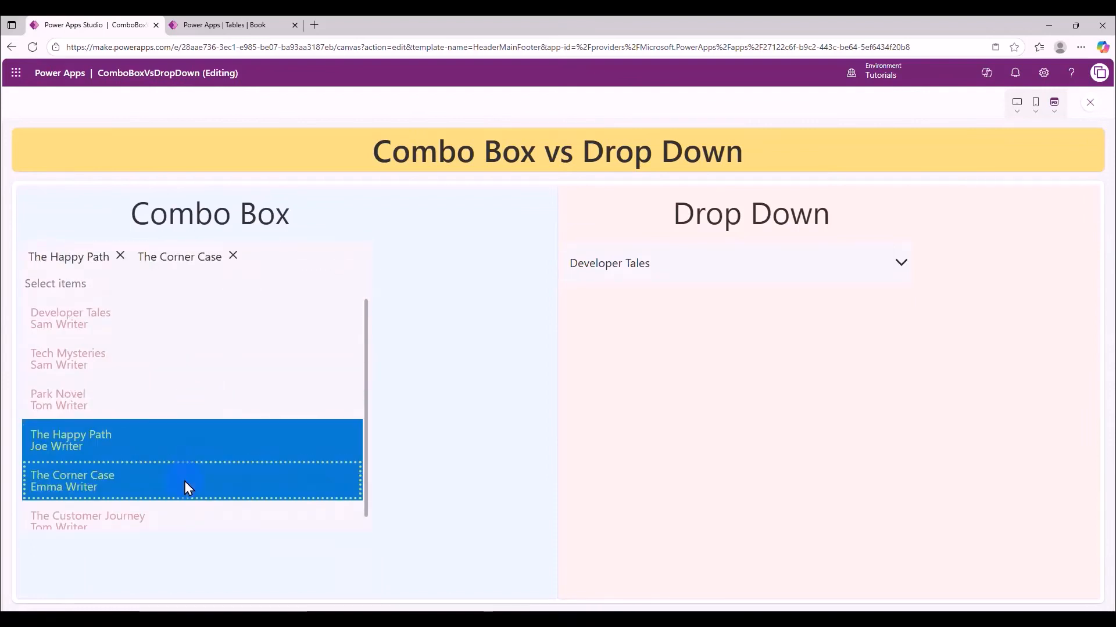
click(169, 521)
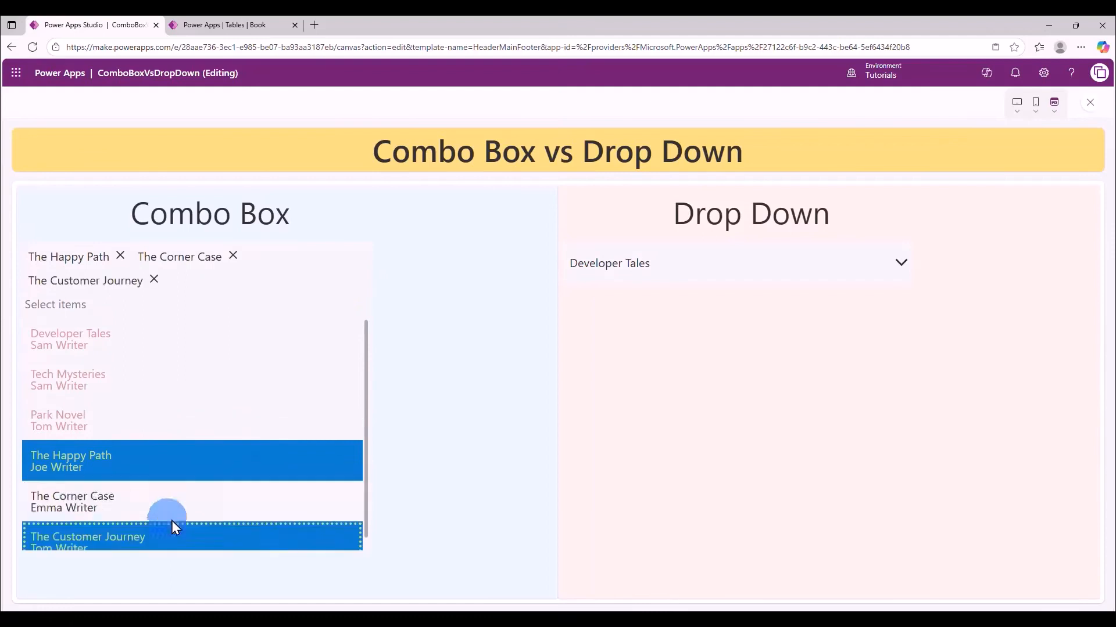
click(466, 482)
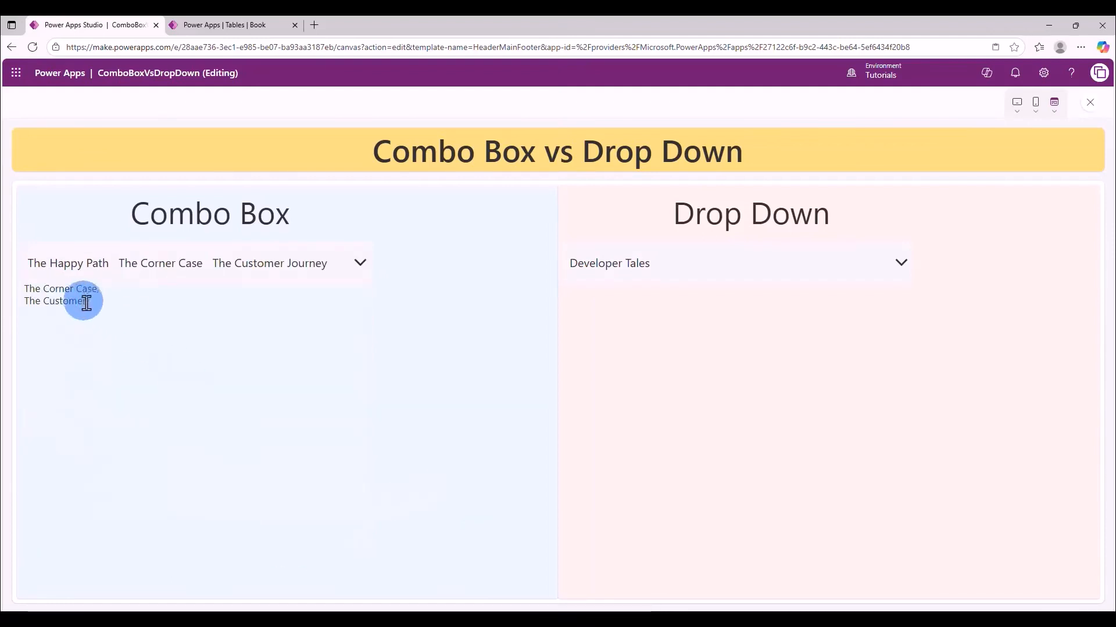
click(1090, 102)
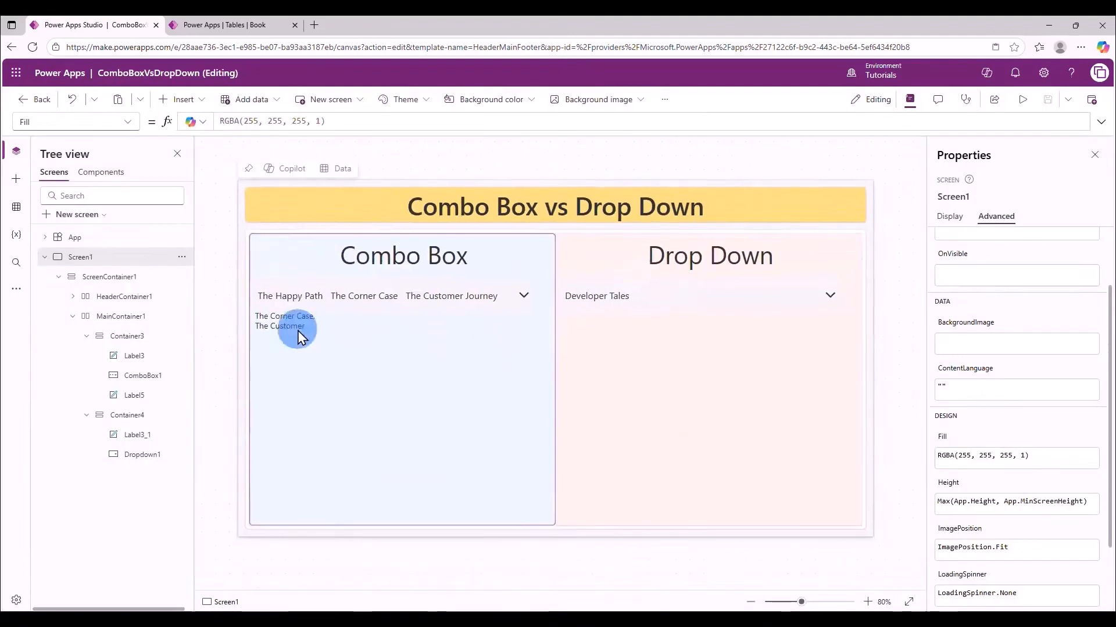
Set the width of the label below the combo box to 600 and check it in a preview
click(311, 327)
click(949, 216)
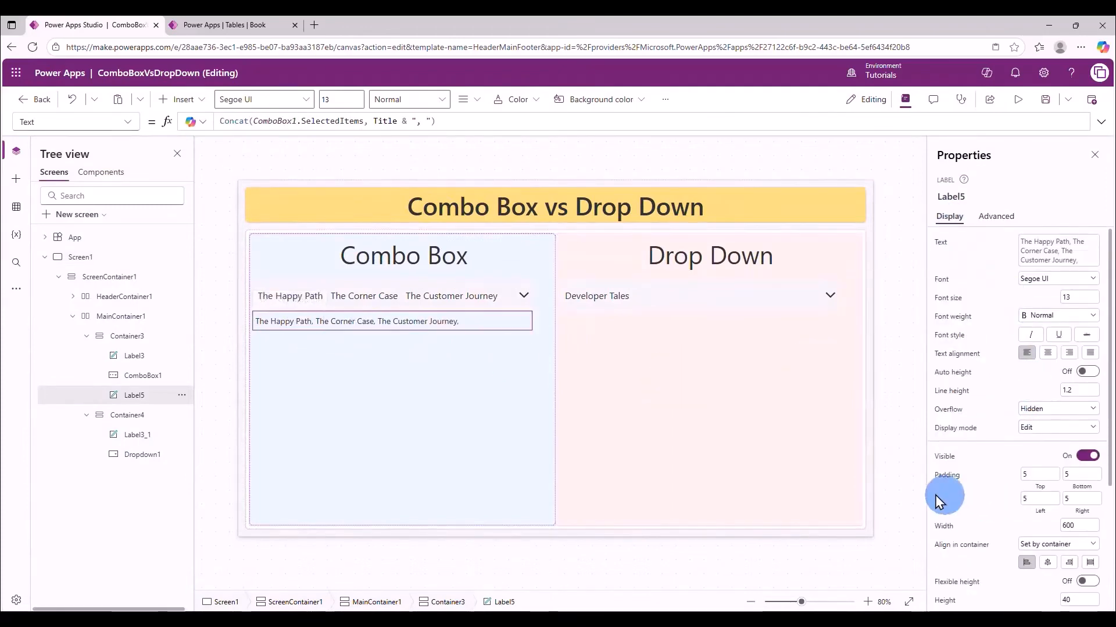
click(1017, 99)
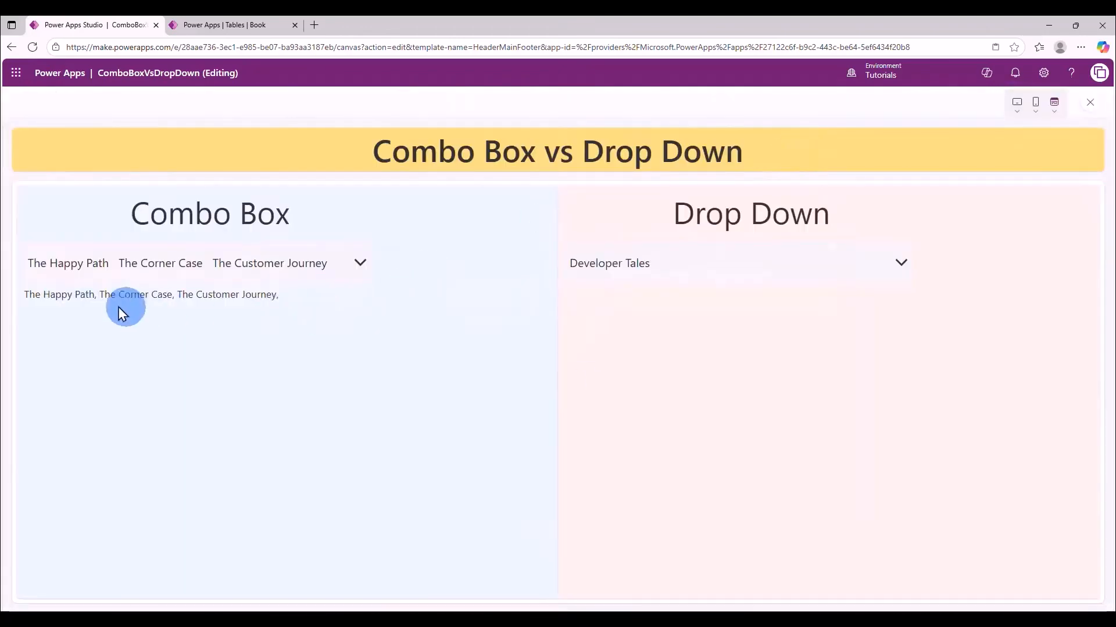
key(Escape)
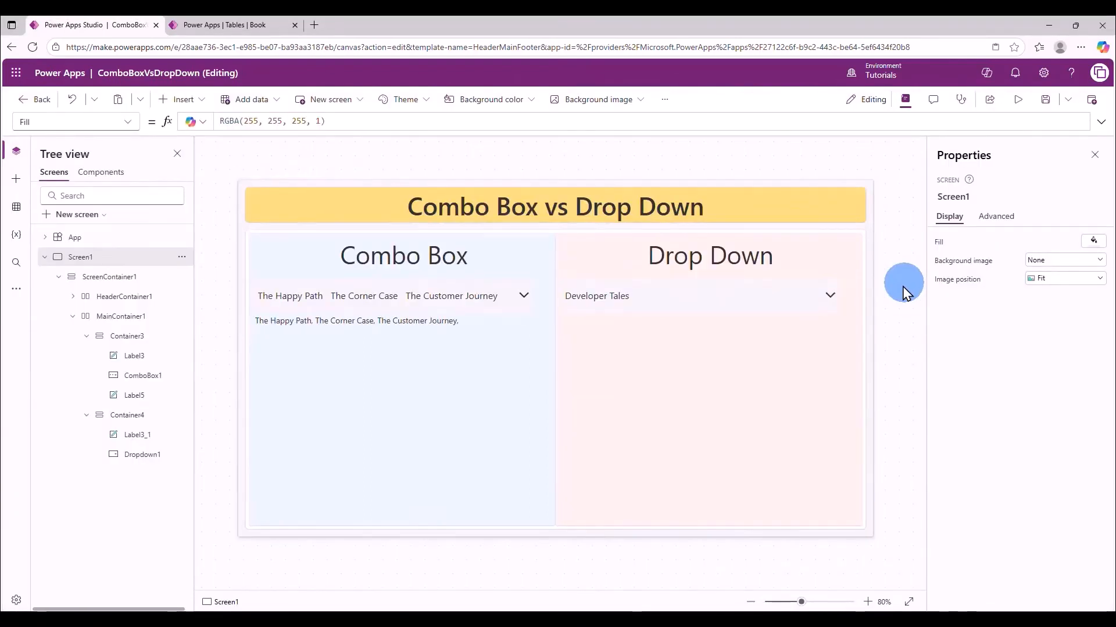
Insert a text label into the Drop Down container below the drop down and set its width to 600
click(717, 403)
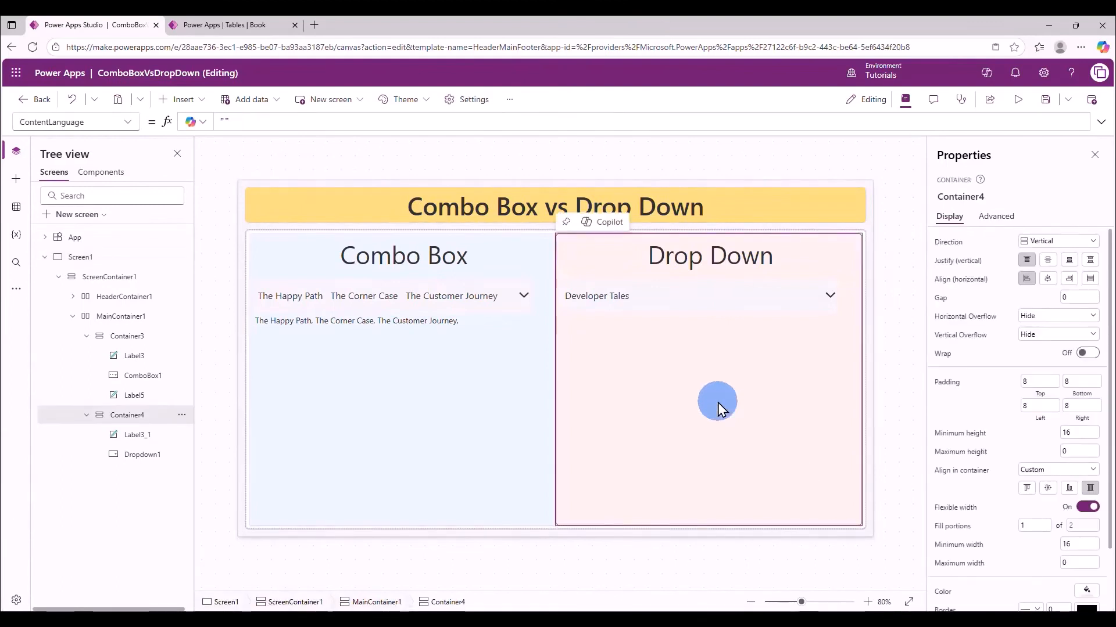
click(185, 101)
click(202, 174)
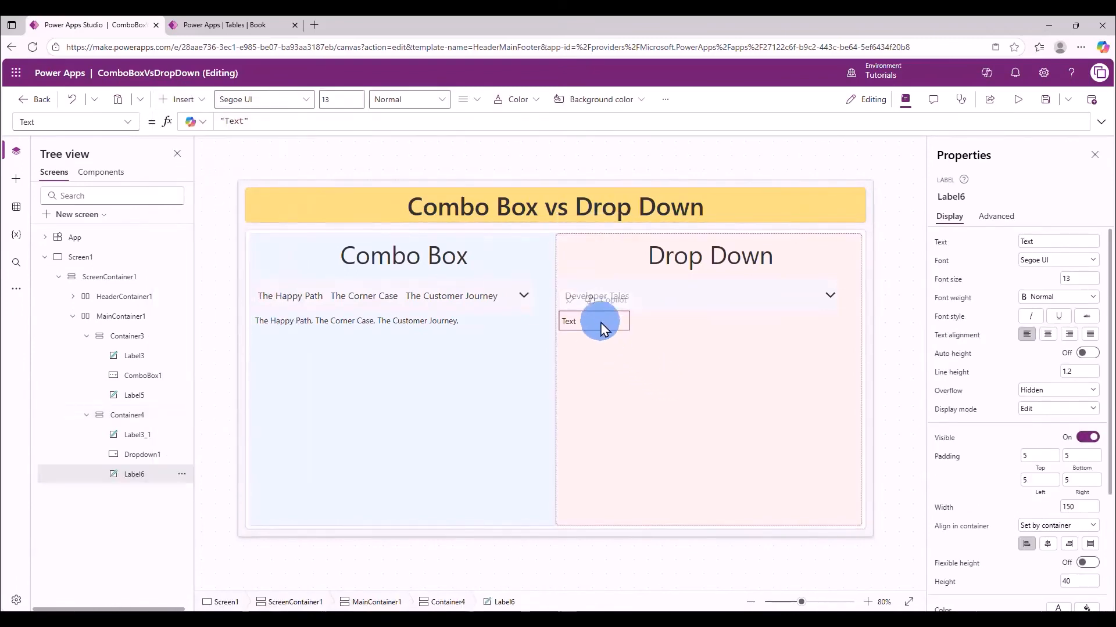
double_click(1079, 507)
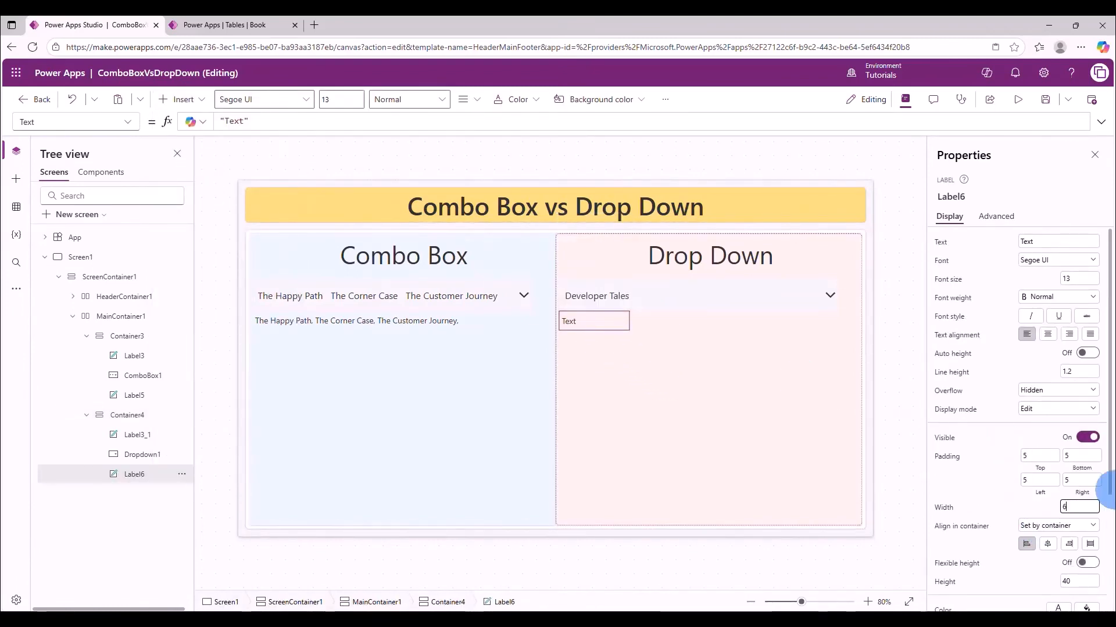
text(600)
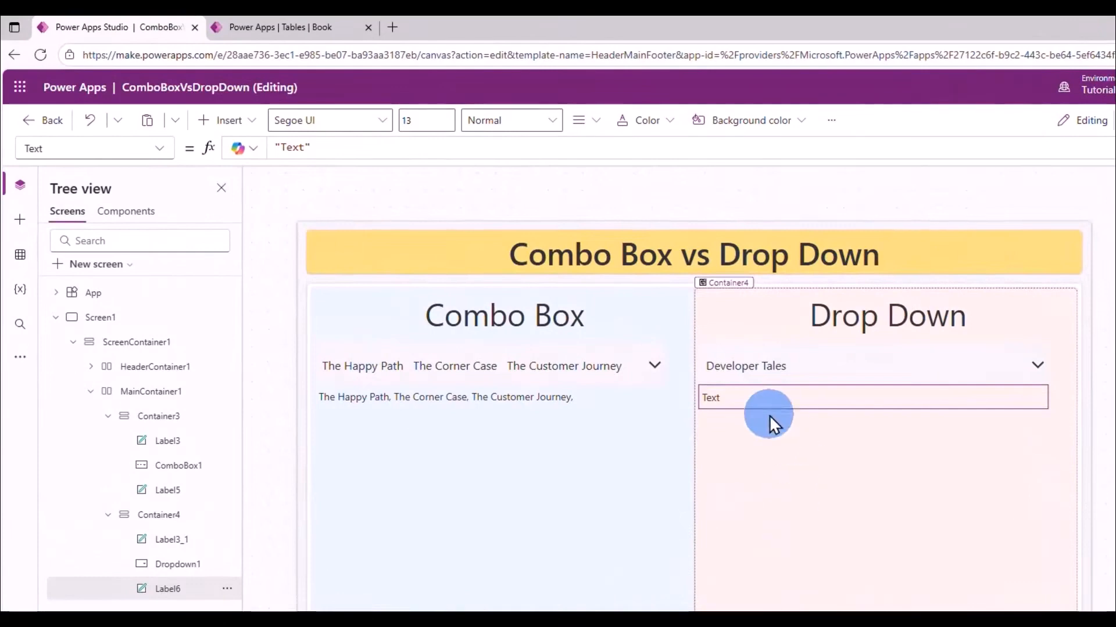
Replace the drop down label's default text with the formula Dropdown1.SelectedText.Value
double_click(293, 147)
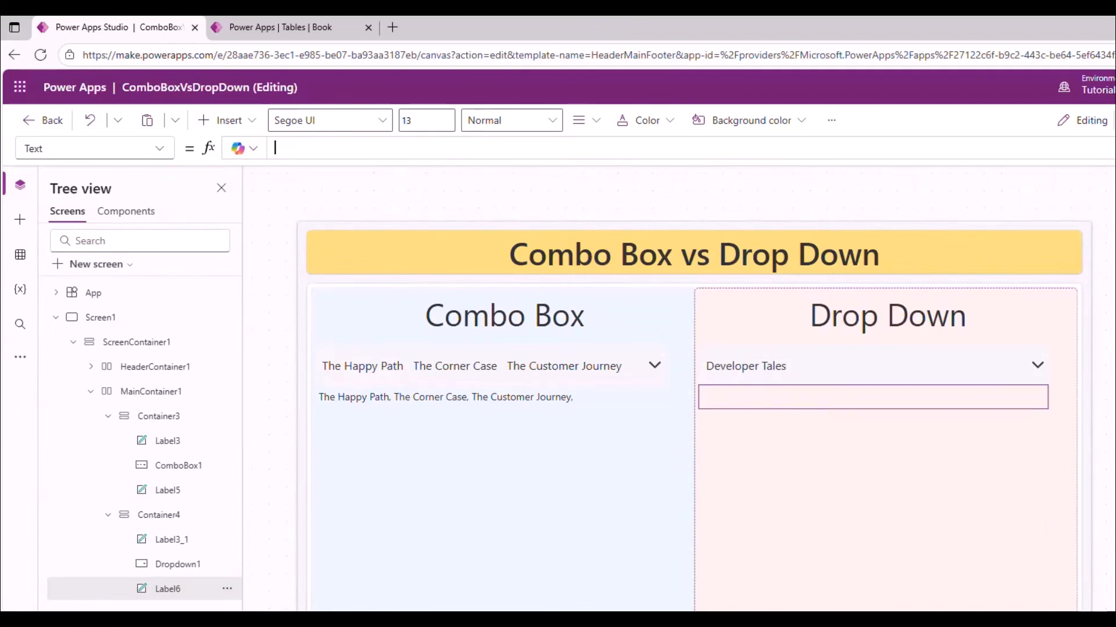
text(Drp)
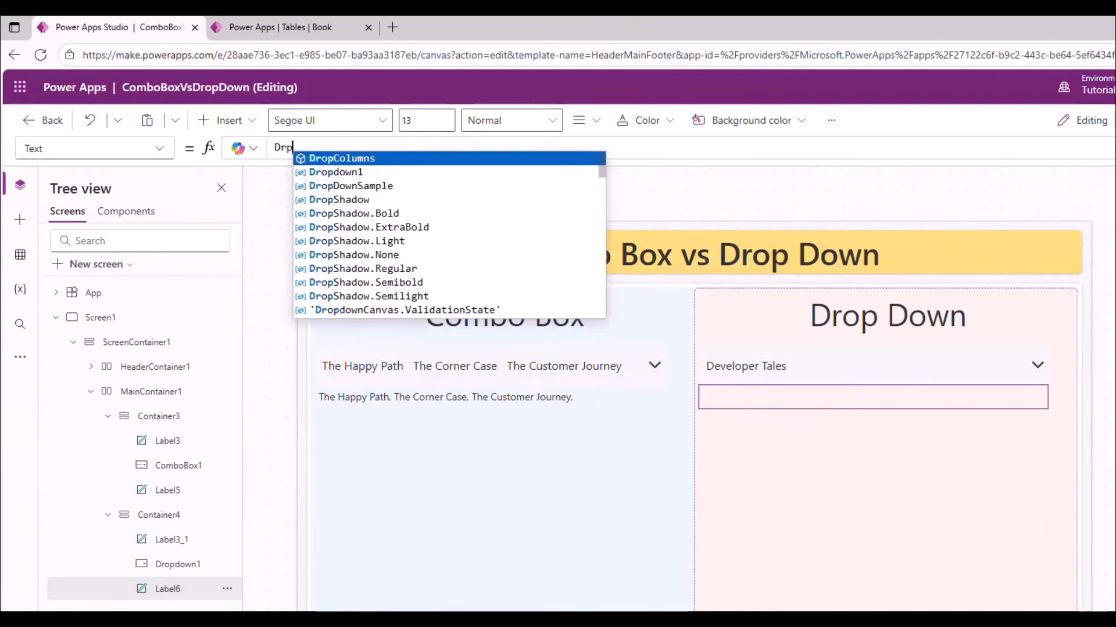
key(Down)
key(Tab)
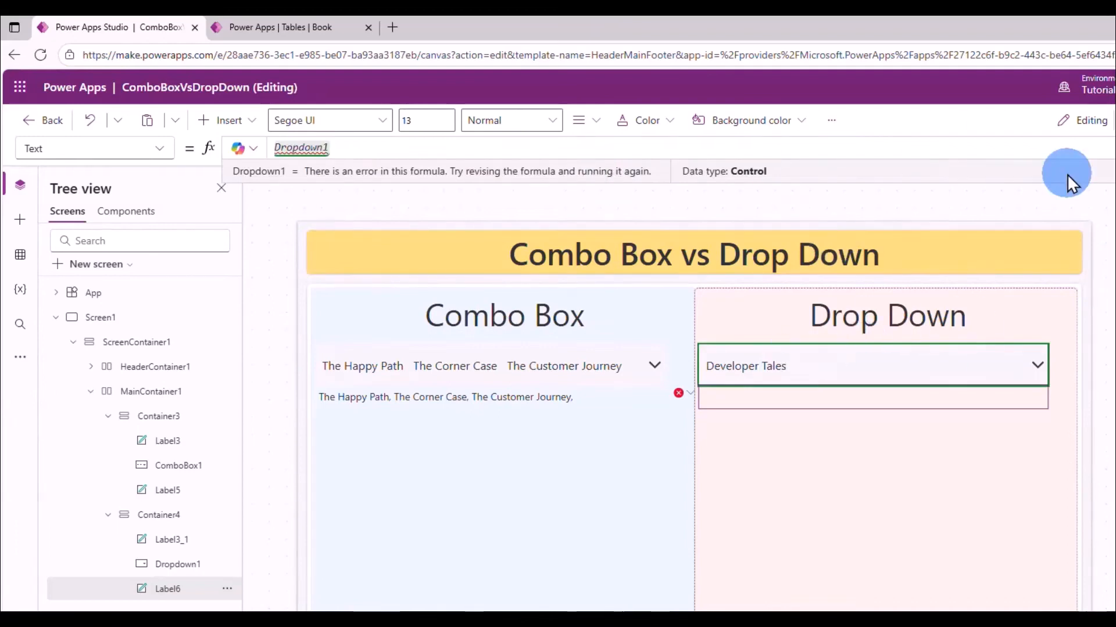
text(.)
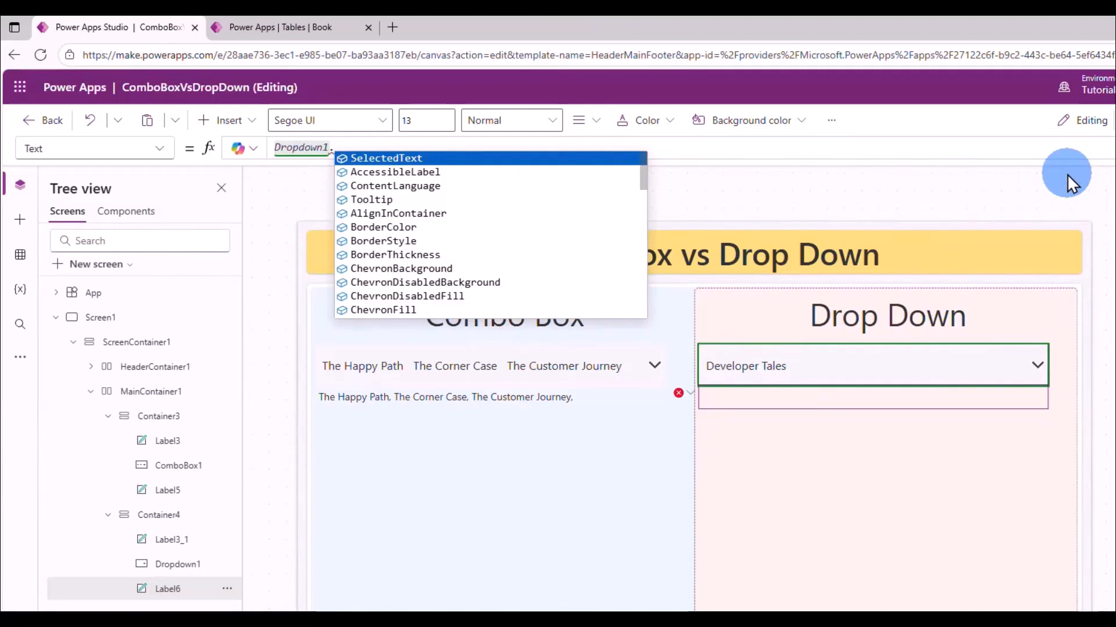
click(445, 160)
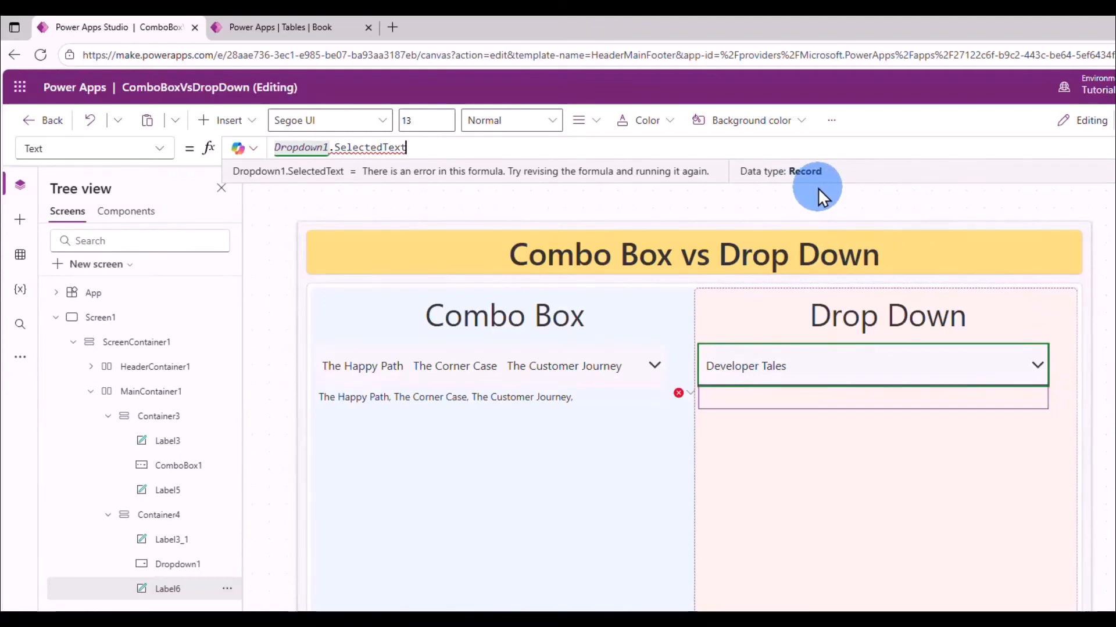
text(.Value)
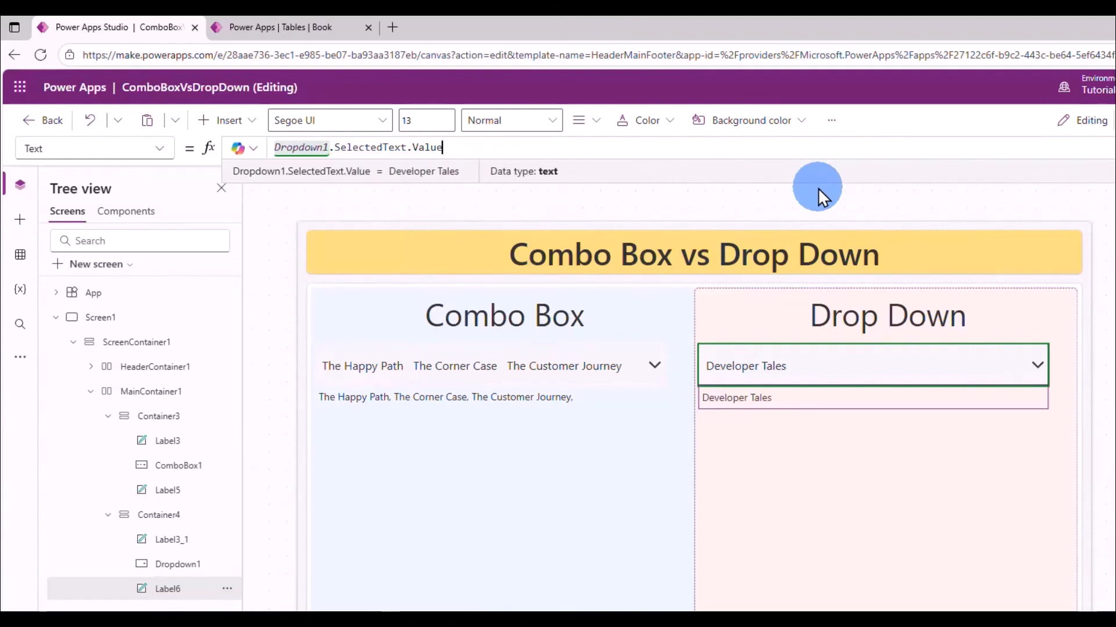
Preview the app and choose Tech Mysteries in the drop down to test its label
click(1016, 97)
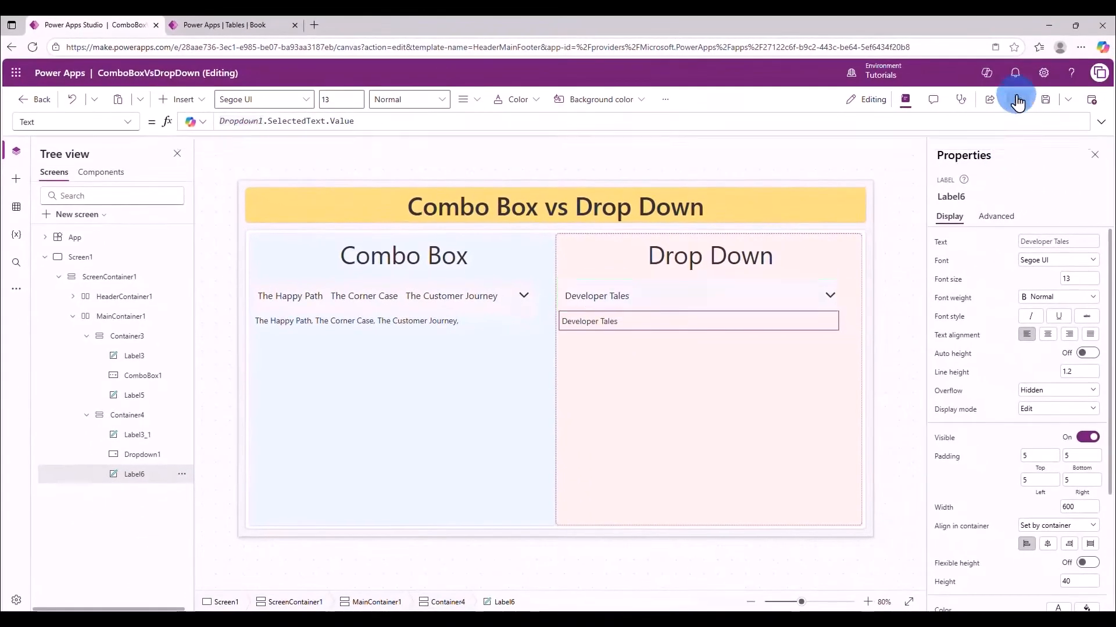
click(776, 261)
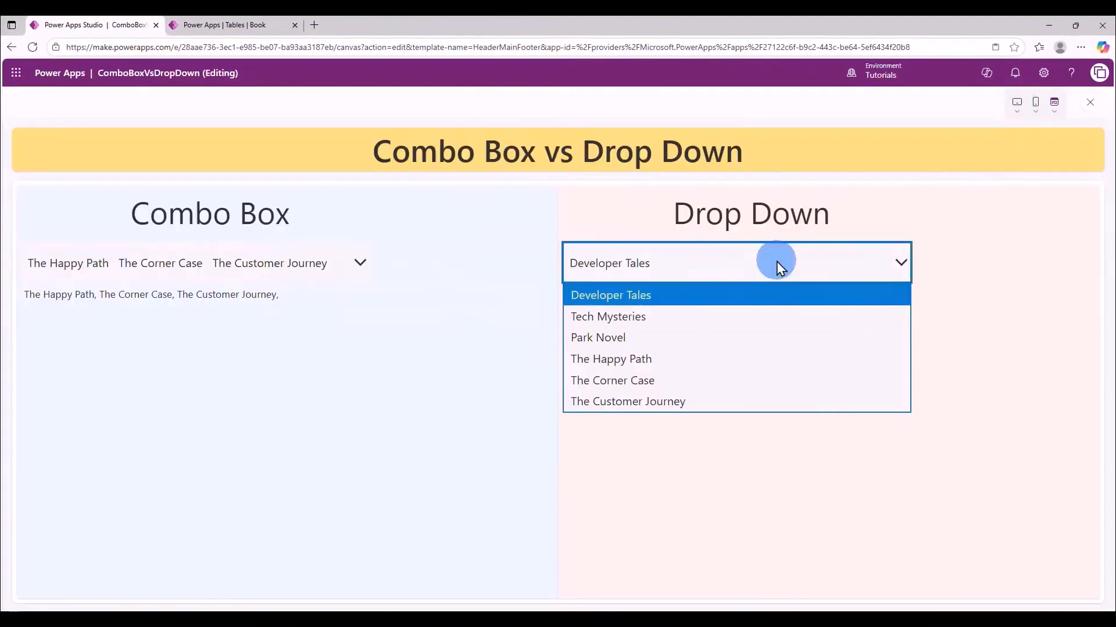
click(759, 315)
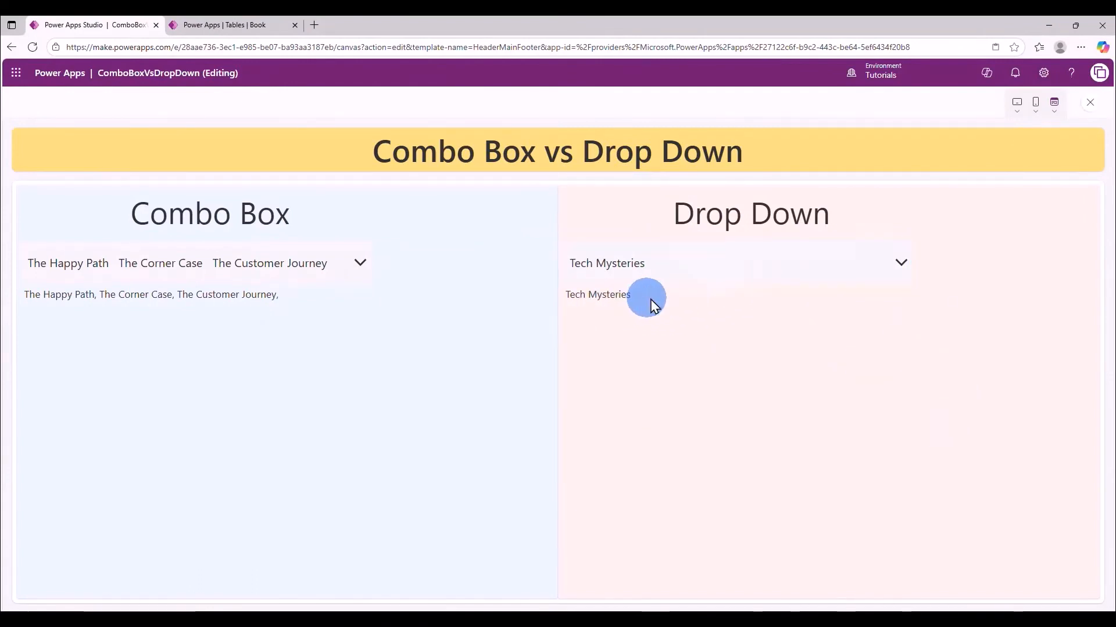
click(709, 271)
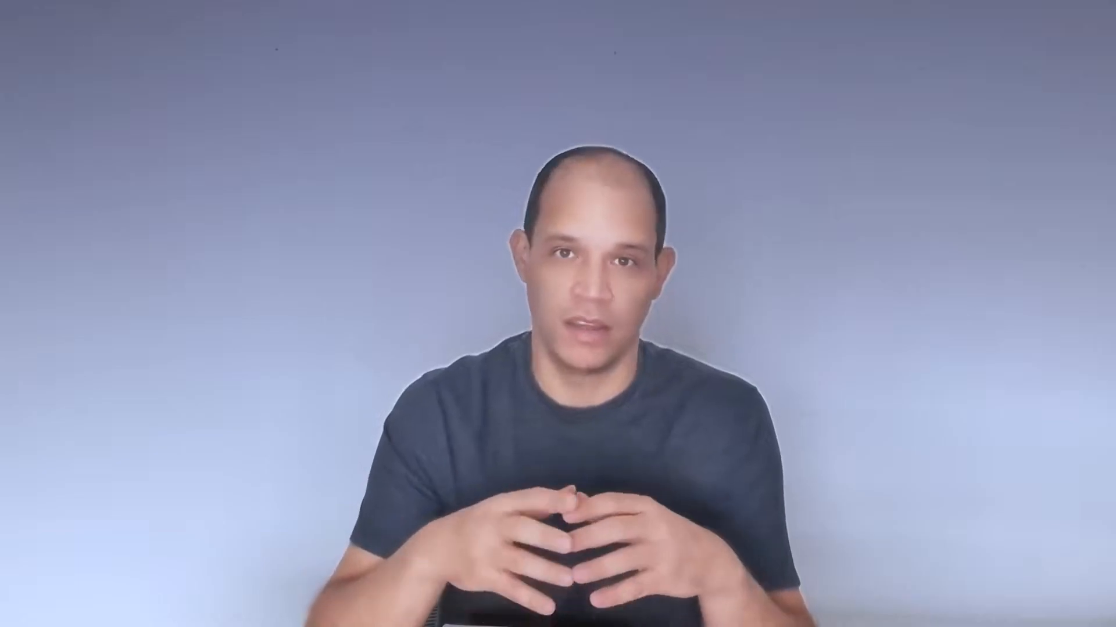